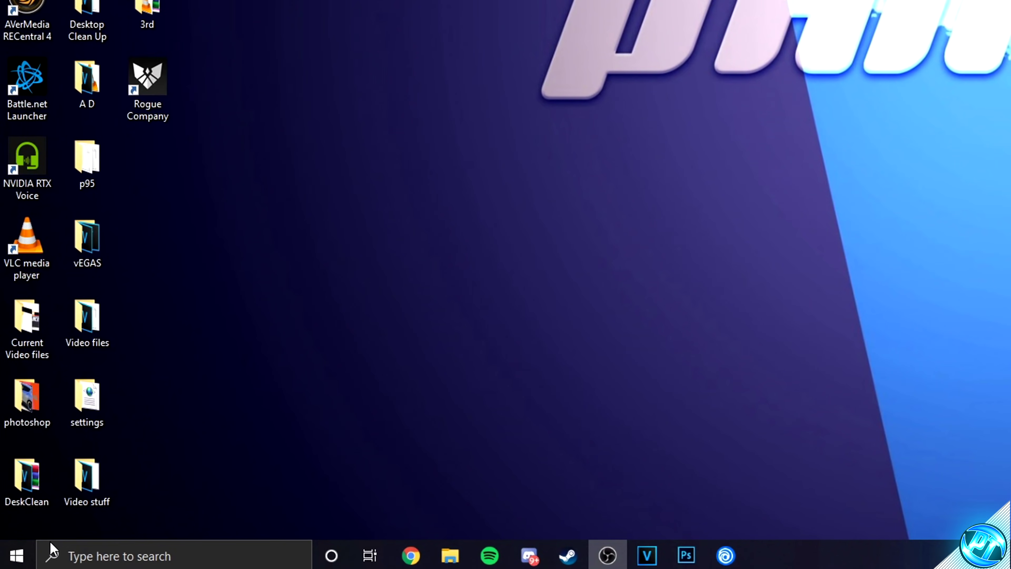
Run winver to check the installed Windows version and build, and close the About Windows dialog.
click(9, 561)
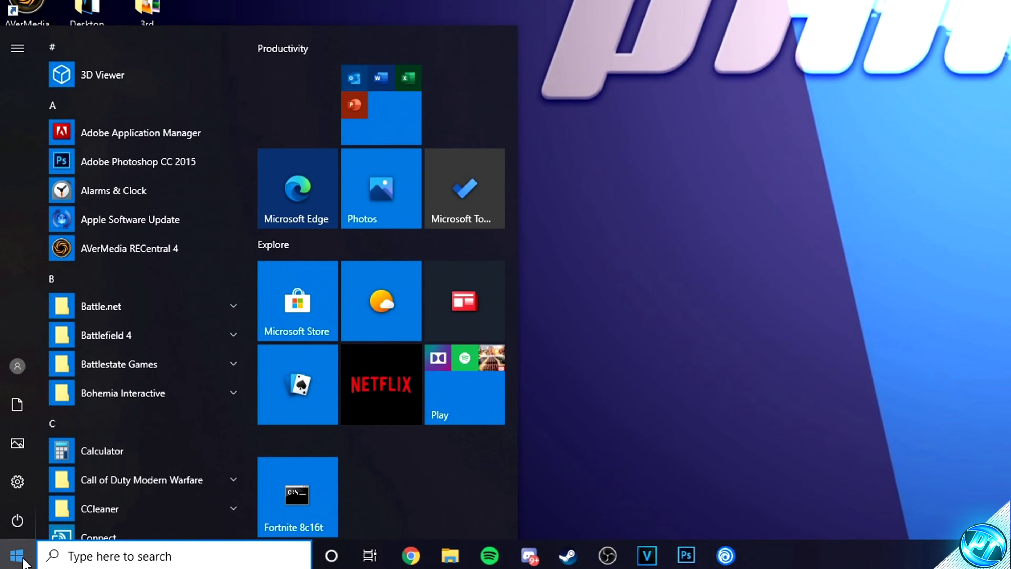
text(winver)
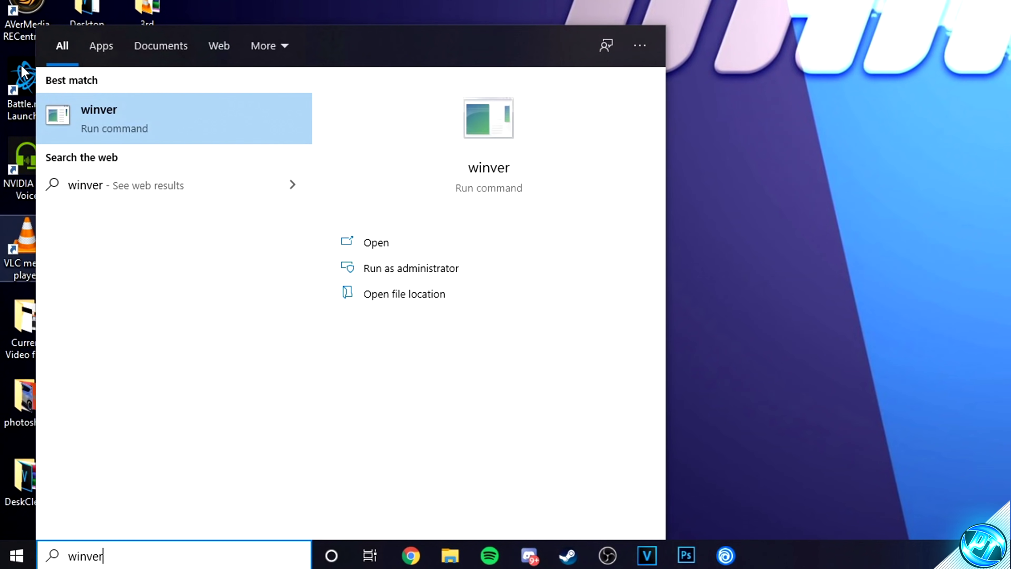
click(182, 135)
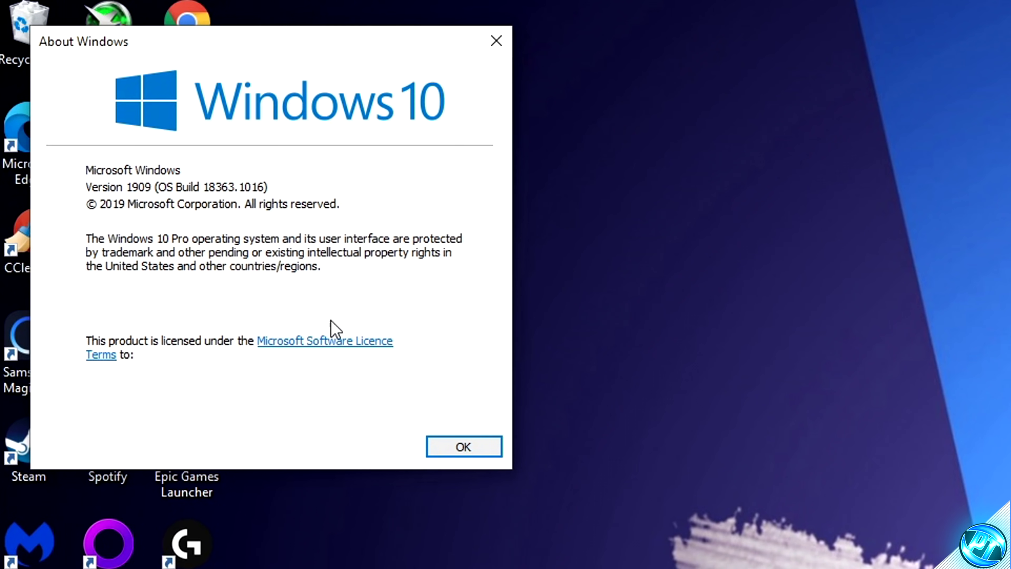
click(483, 447)
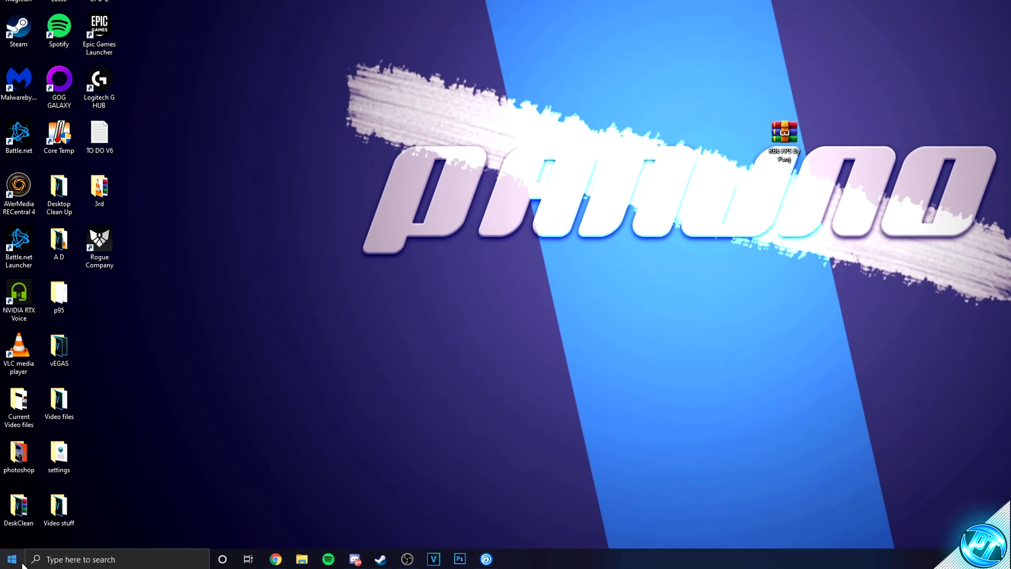
Open the Windows Update settings, check for new updates, and minimise the settings window.
click(16, 562)
text(windows updat)
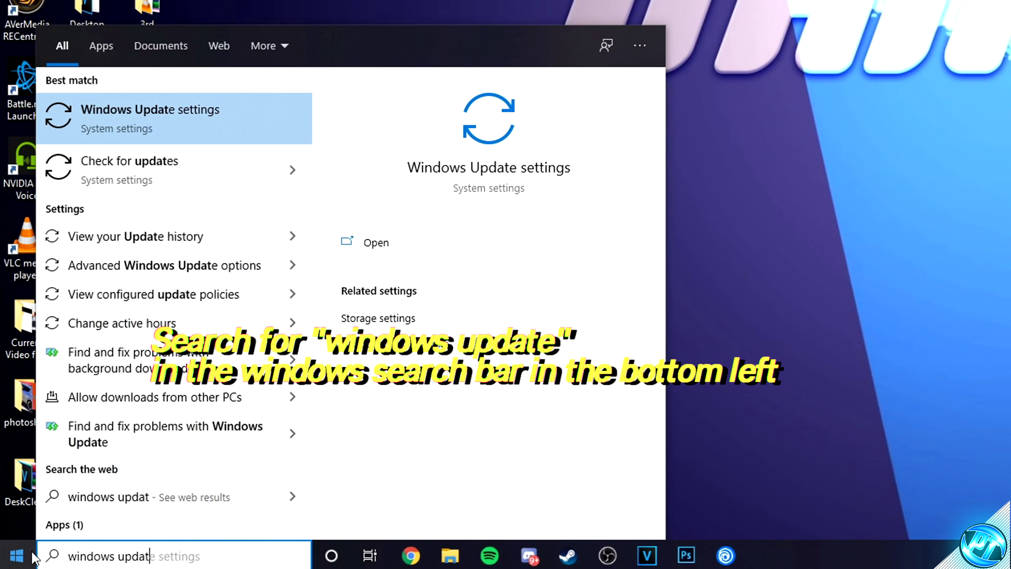
text(e)
click(139, 116)
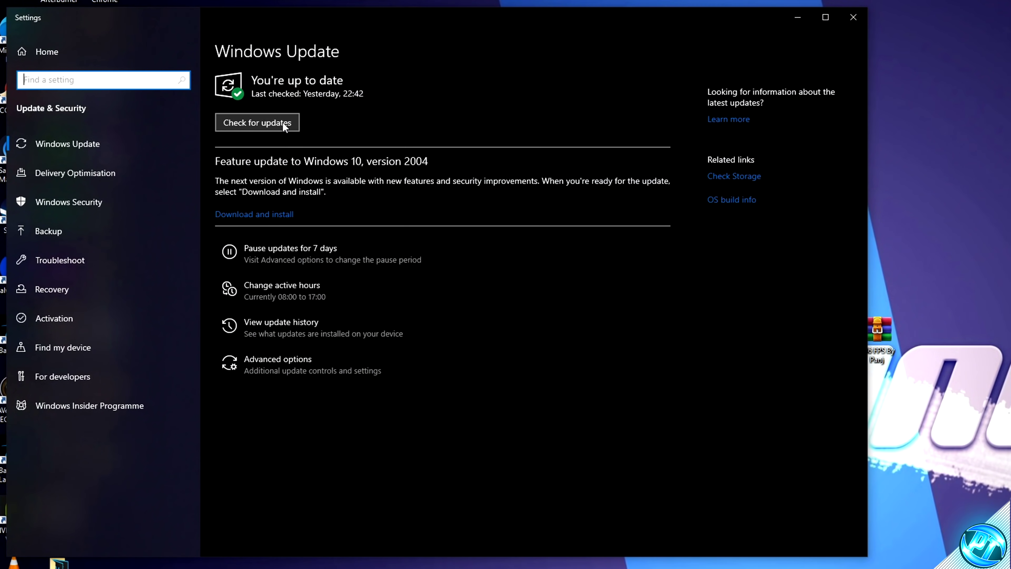
click(276, 120)
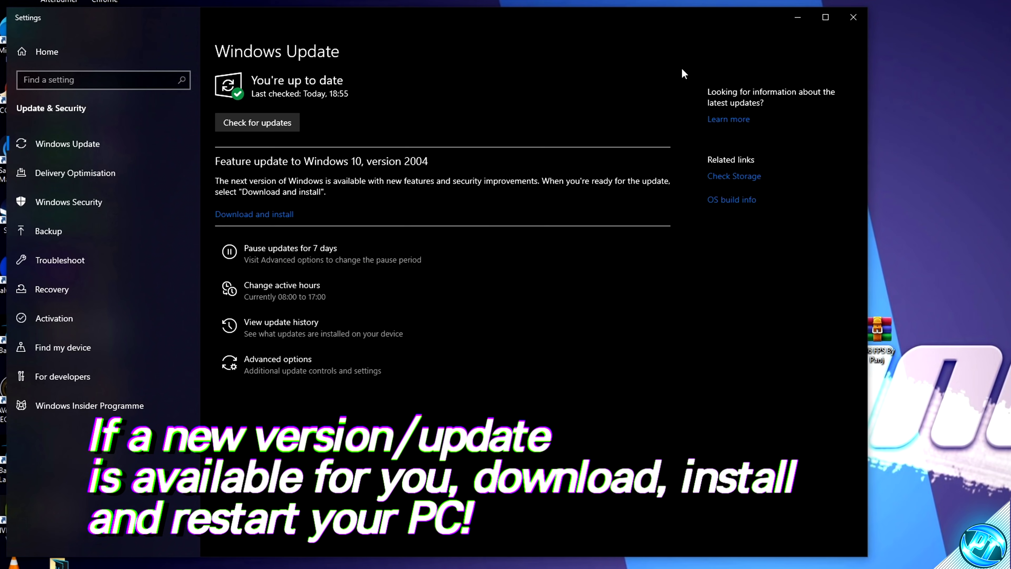
click(798, 17)
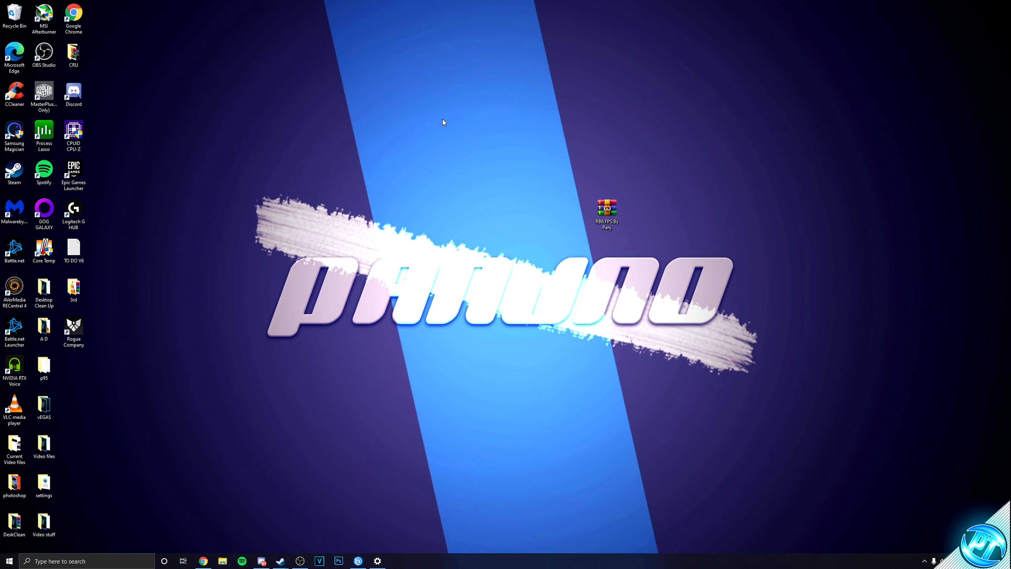
Start Rainbow Six Siege from the Uplay games library and open the running game's file location through Task Manager.
click(359, 561)
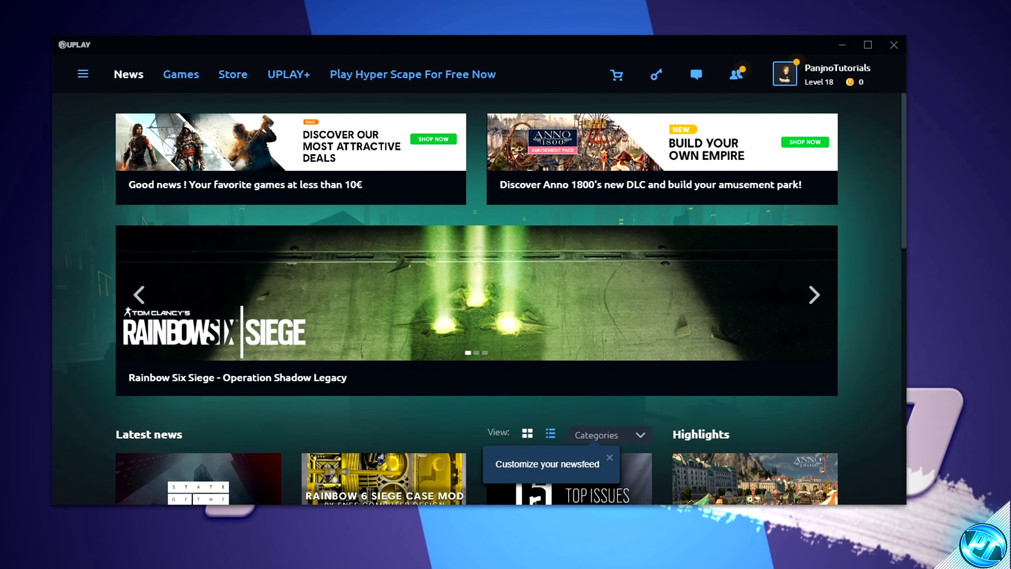
click(188, 72)
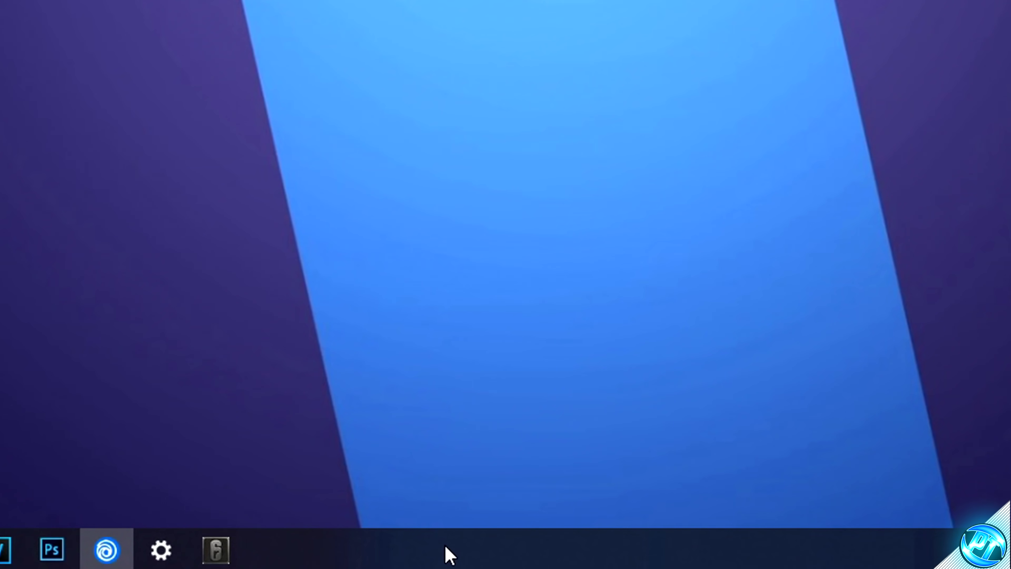
right_click(449, 555)
click(502, 437)
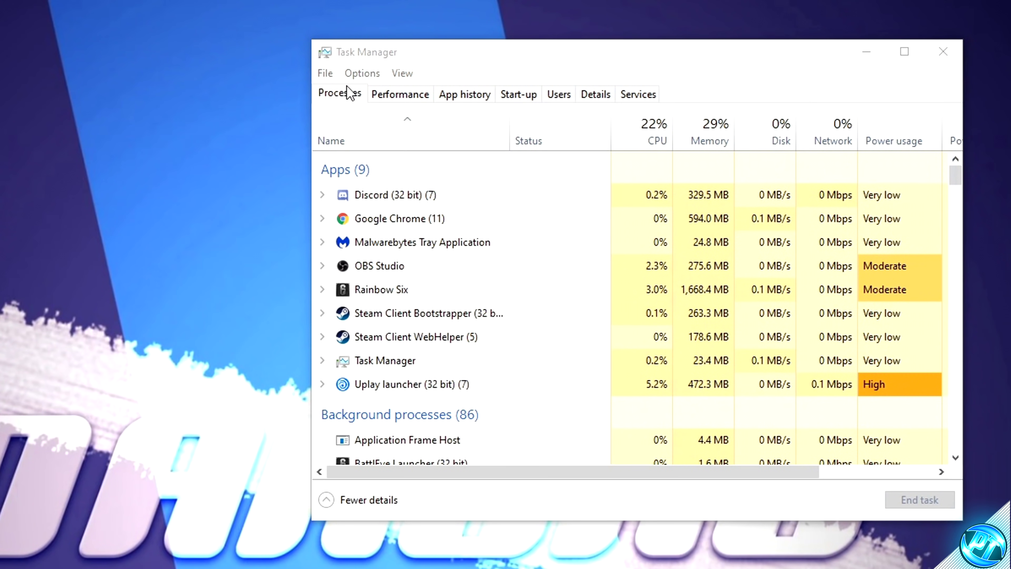
click(349, 94)
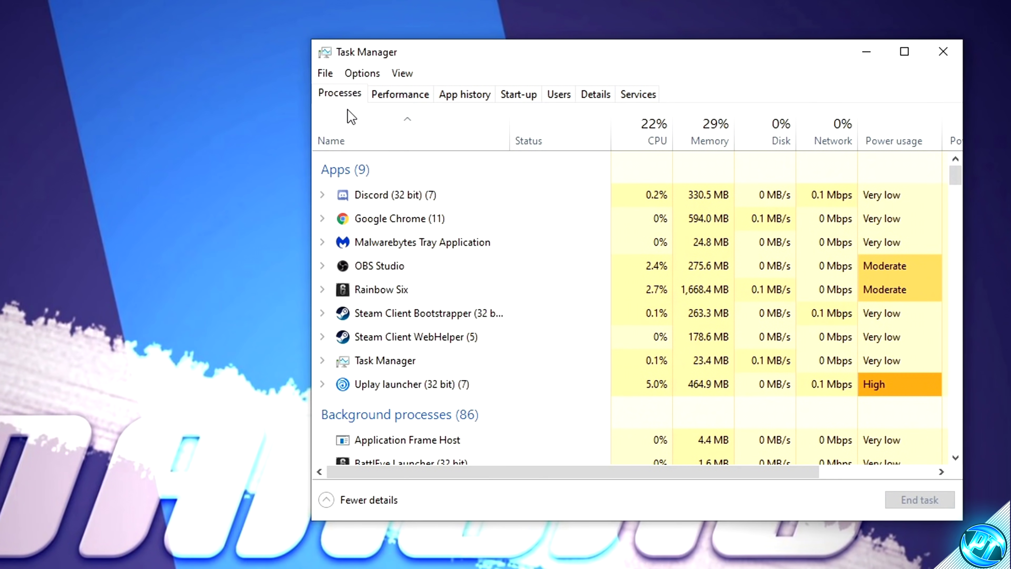
right_click(392, 290)
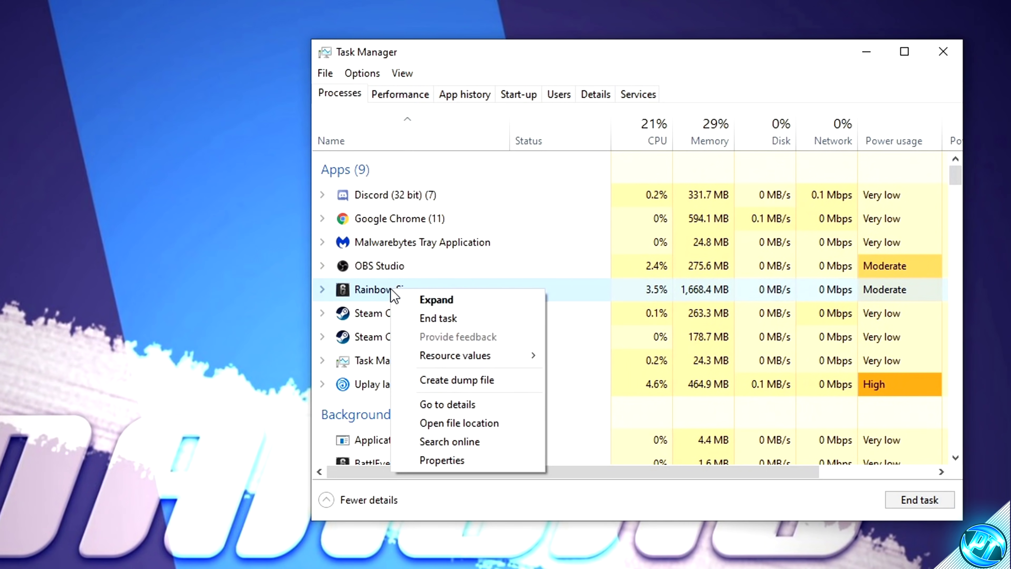
click(459, 424)
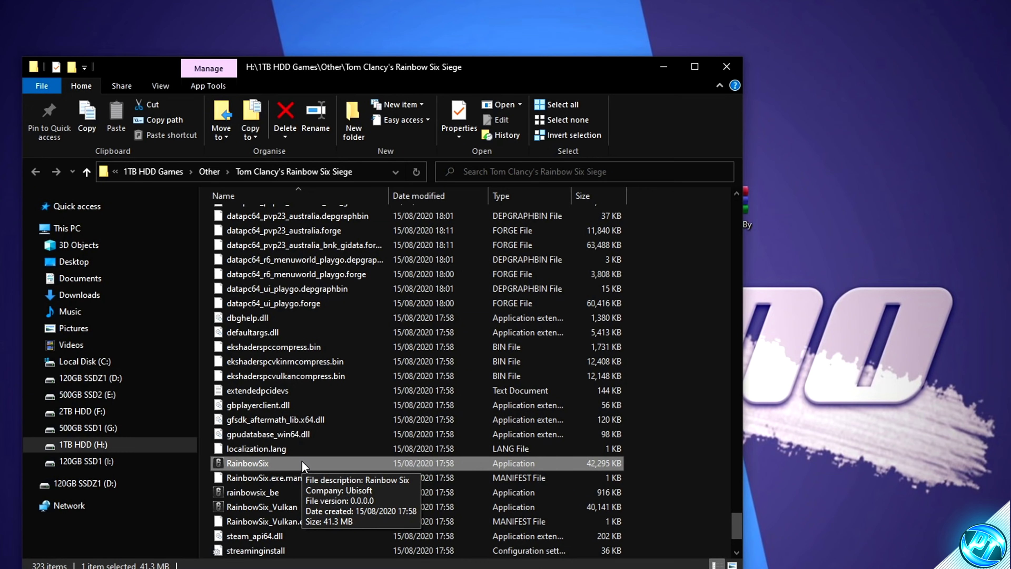
In the RainbowSix application's compatibility properties, disable full-screen optimisations and override high DPI scaling with Application.
scroll(311, 454, down, 1)
right_click(294, 421)
click(329, 568)
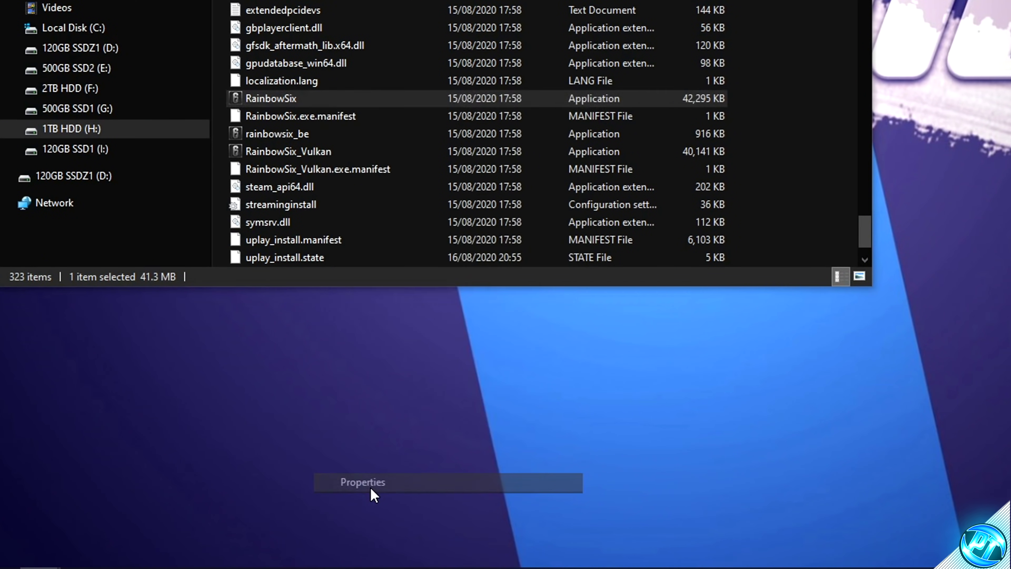
click(453, 151)
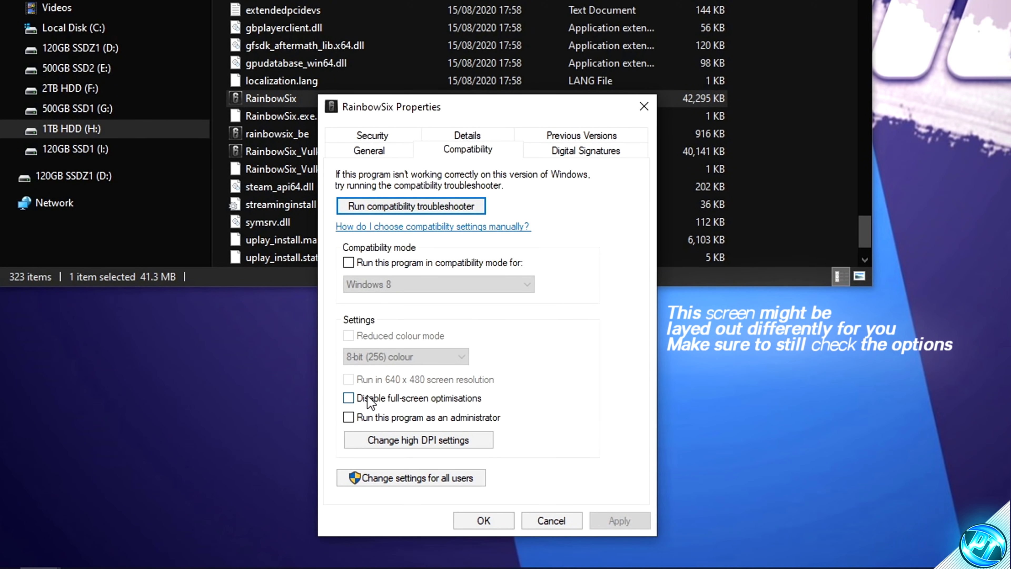
click(385, 441)
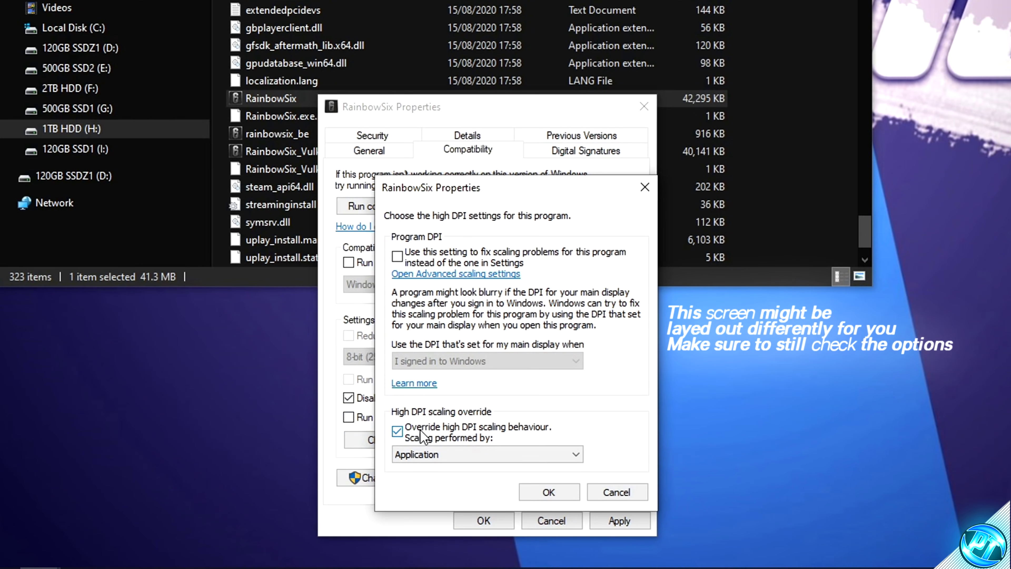
click(549, 492)
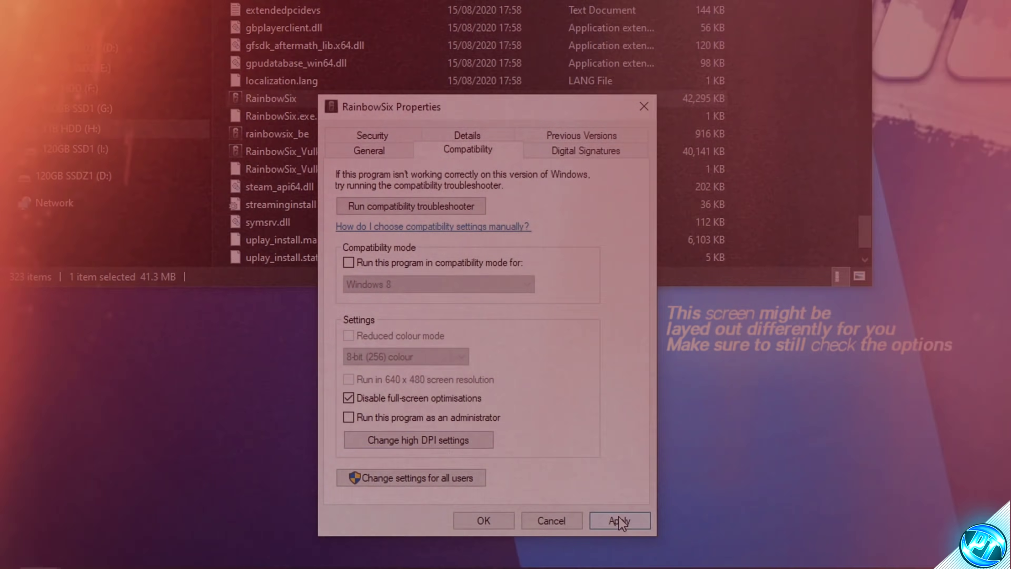
click(473, 522)
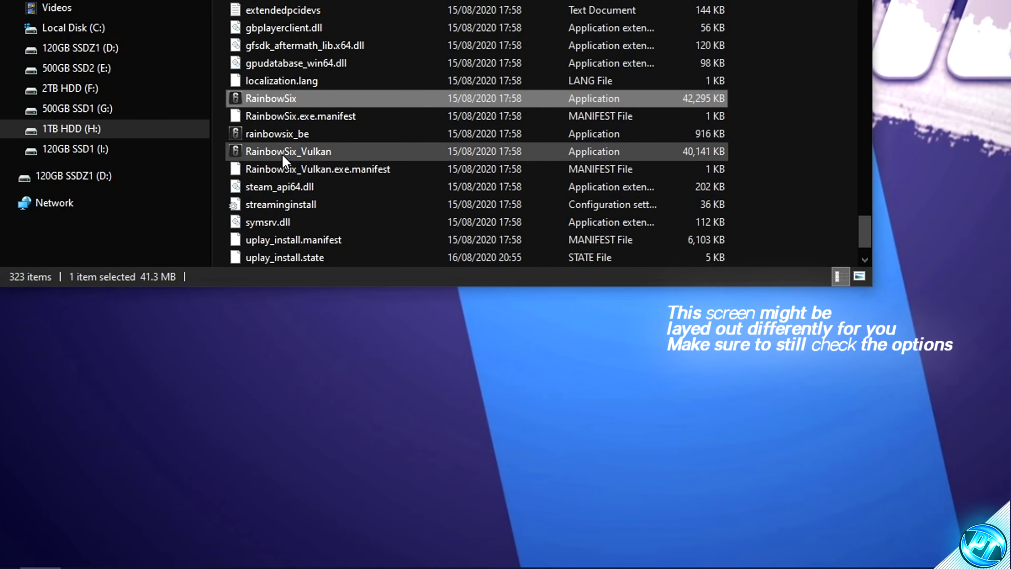
In the RainbowSix_Vulkan application's compatibility properties, disable full-screen optimisations, confirm the high DPI settings and apply the changes.
click(289, 157)
right_click(309, 160)
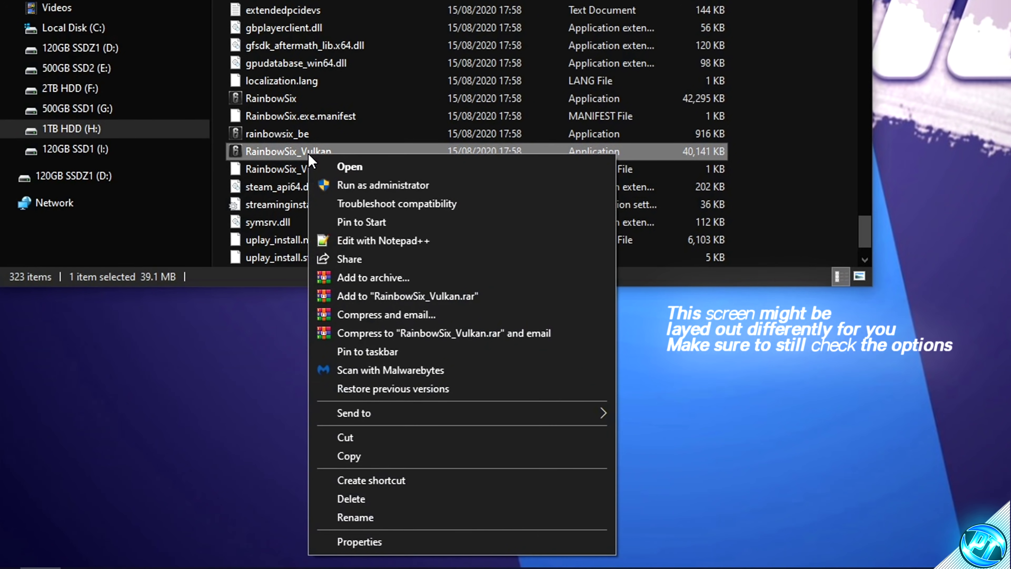
click(360, 541)
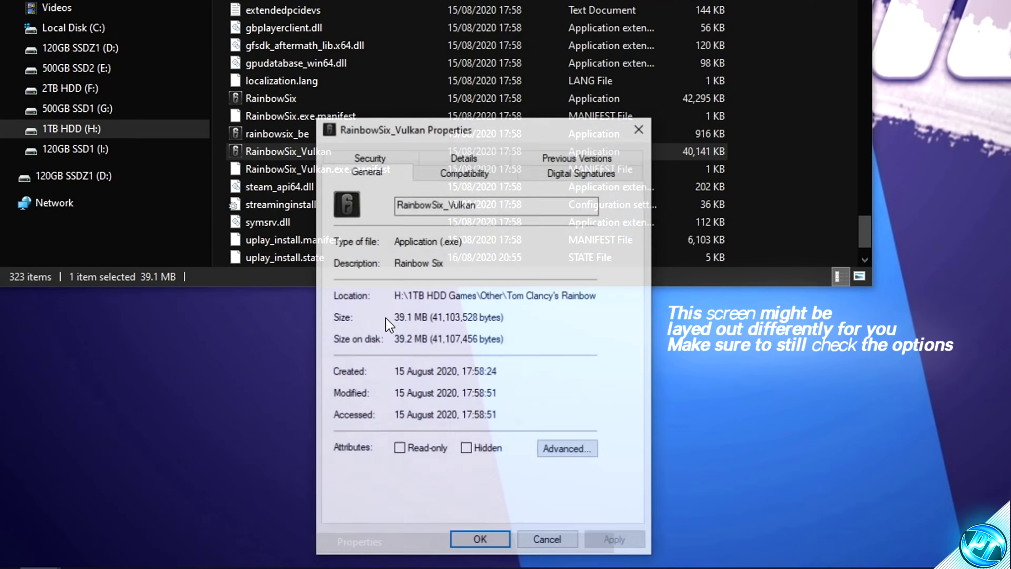
click(444, 175)
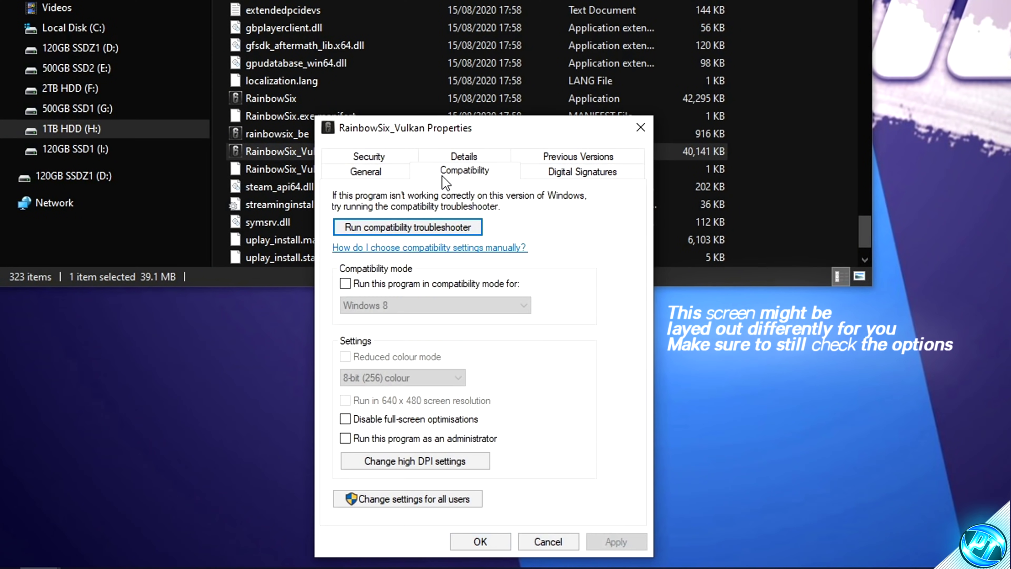
click(399, 461)
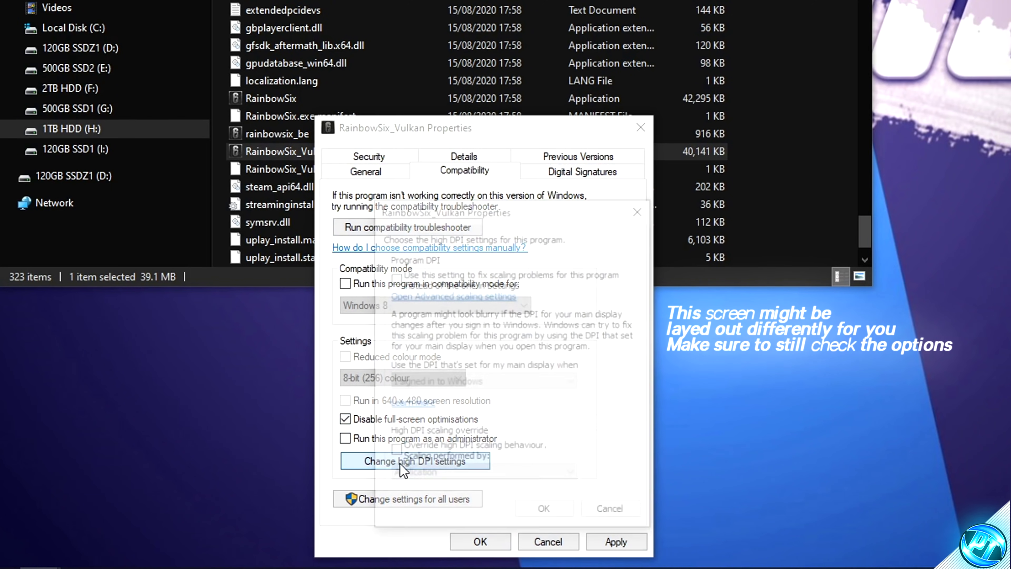
click(545, 513)
click(617, 543)
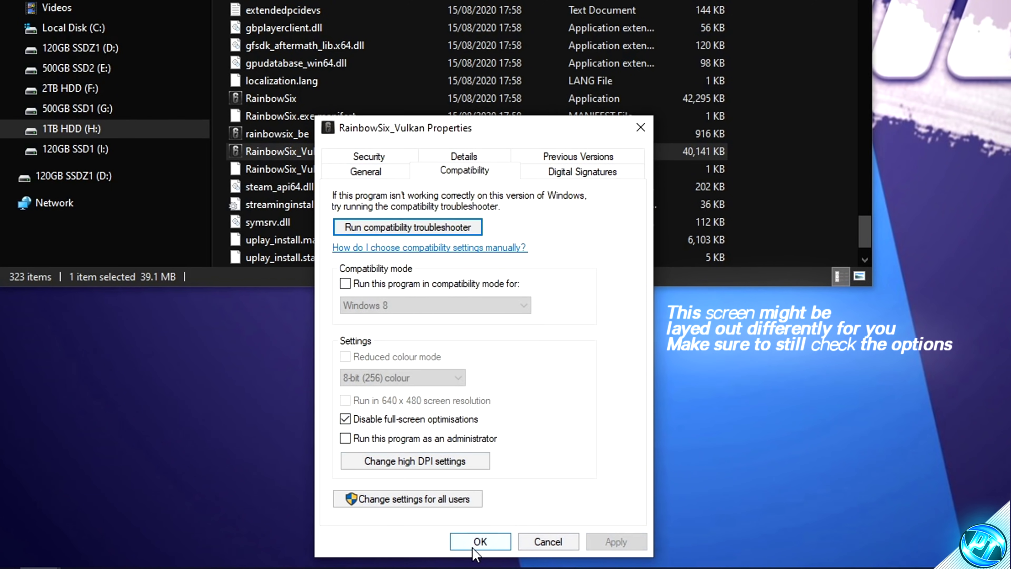
click(480, 542)
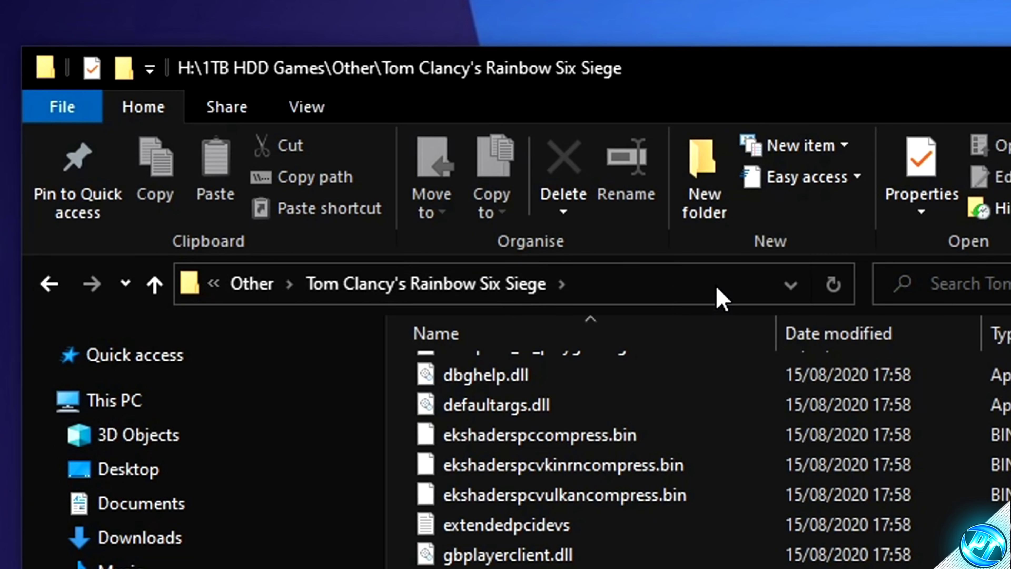
Copy the full path of the Tom Clancy's Rainbow Six Siege install folder.
click(395, 143)
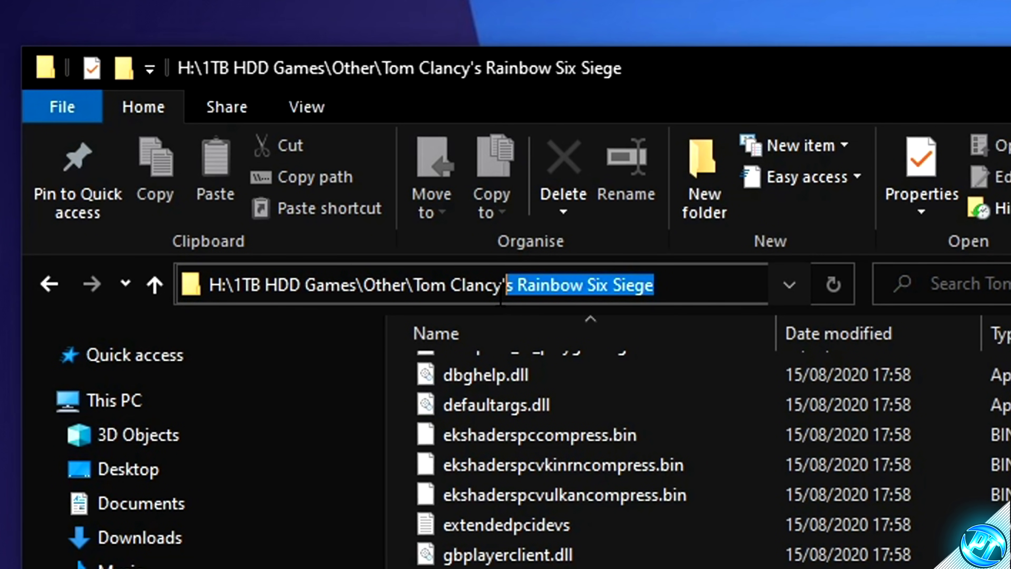
right_click(298, 285)
click(368, 377)
key(Escape)
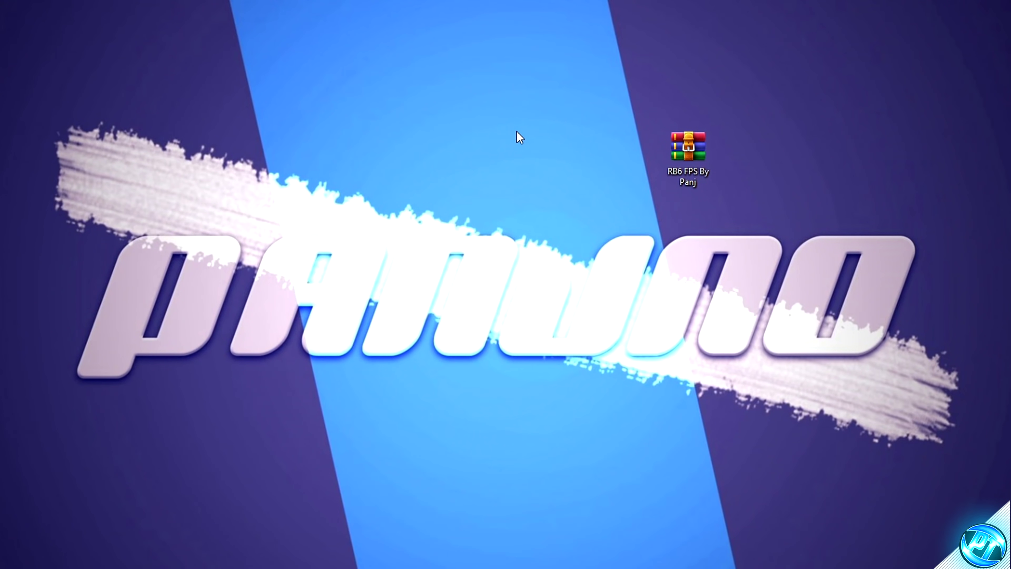
right_click(505, 197)
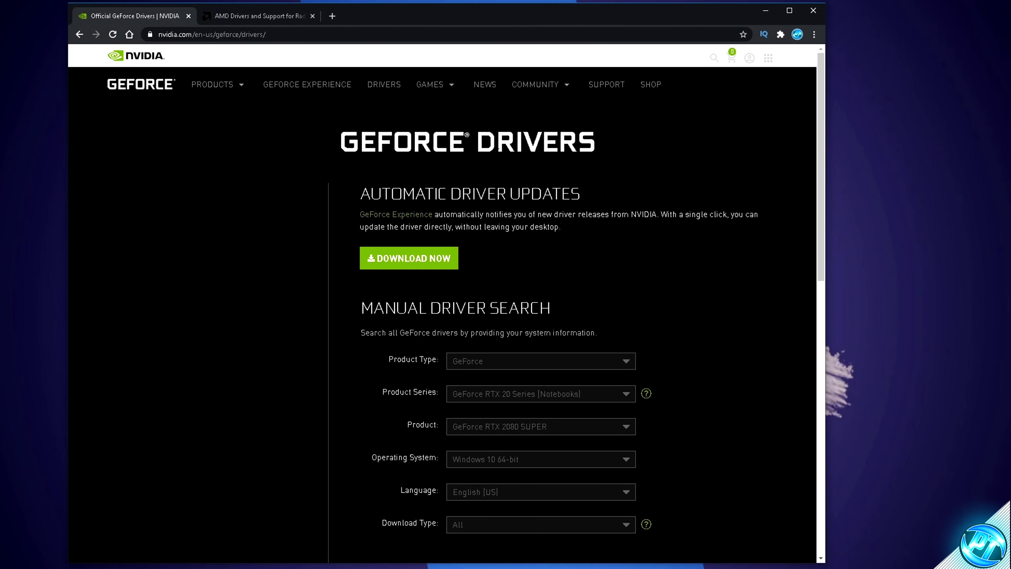
Download the GeForce Experience installer for automatic driver updates from the NVIDIA GeForce Drivers page.
drag(360, 193, 566, 196)
click(560, 216)
click(416, 259)
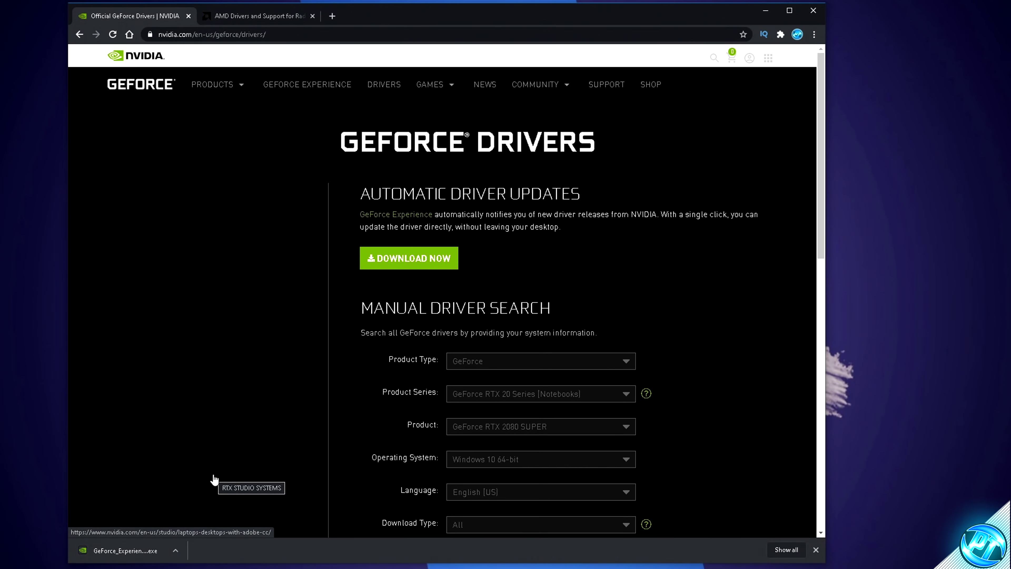
Switch to the AMD Drivers and Support page and download the auto-detect tool for Radeon graphics drivers.
click(259, 16)
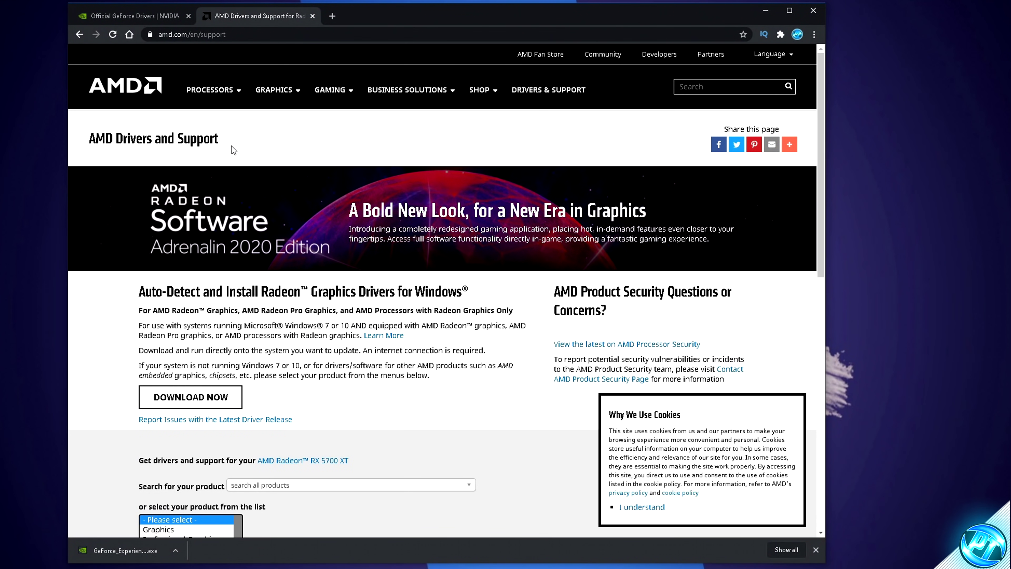
drag(127, 287, 166, 293)
click(463, 294)
click(193, 400)
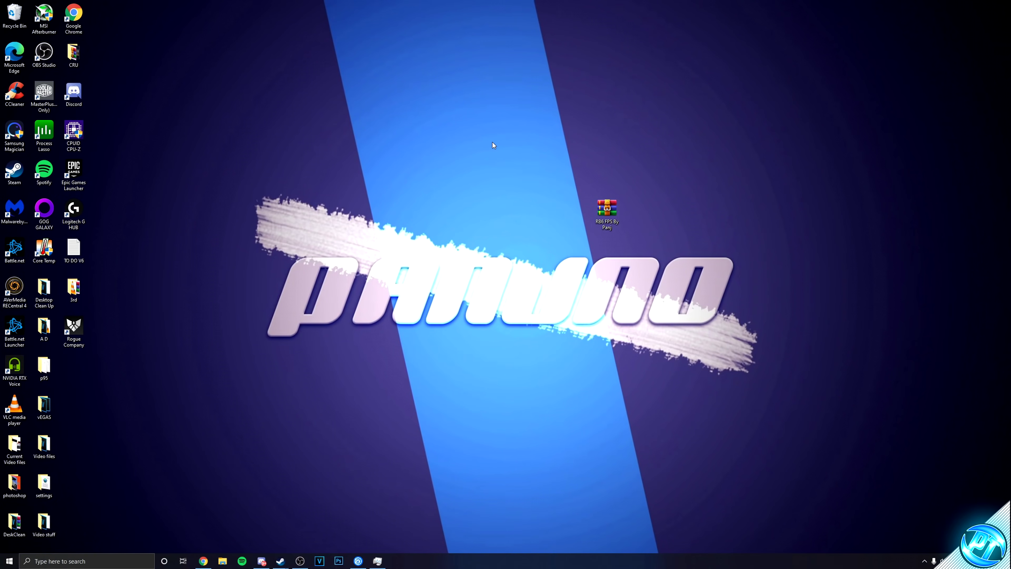
Restart the computer.
click(15, 561)
click(30, 522)
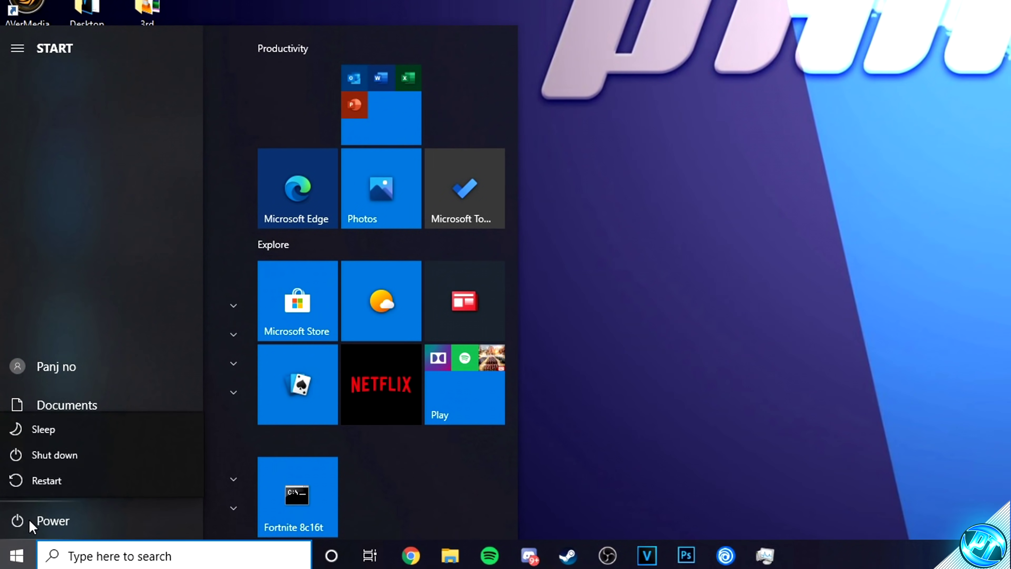
click(47, 481)
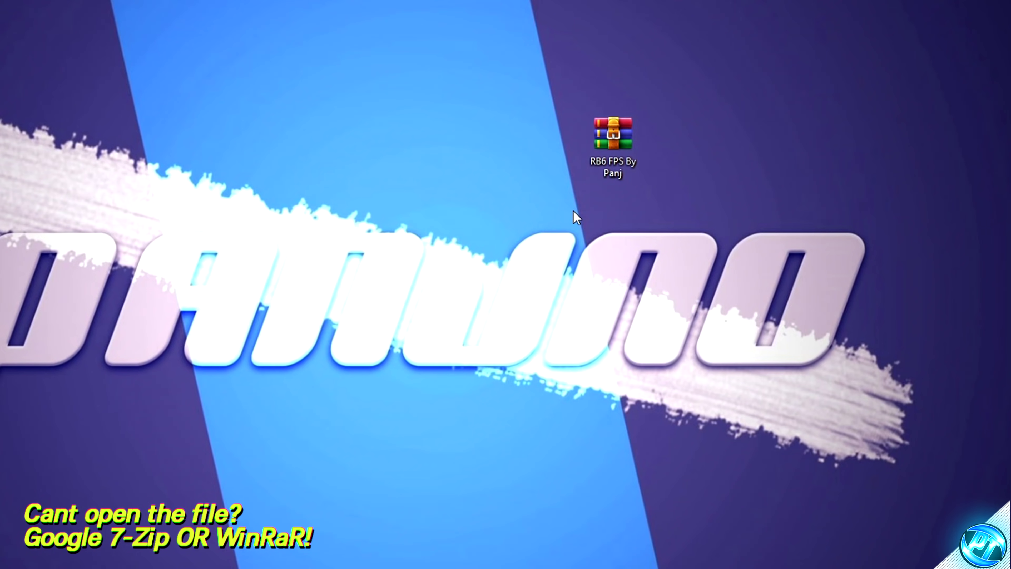
Extract the RB6 FPS By Panj archive on the desktop and open the extracted folder.
right_click(622, 129)
click(697, 196)
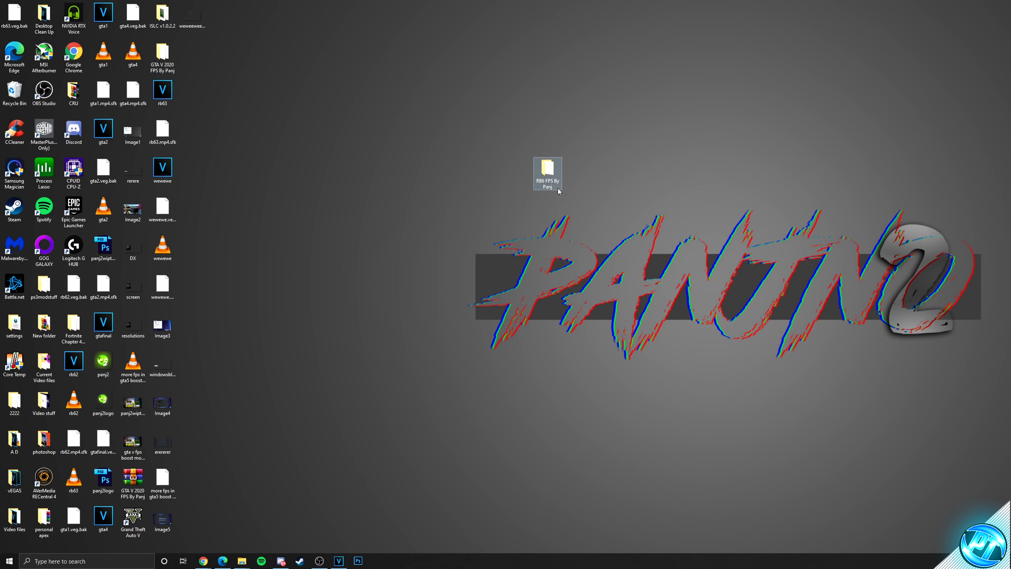
double_click(548, 173)
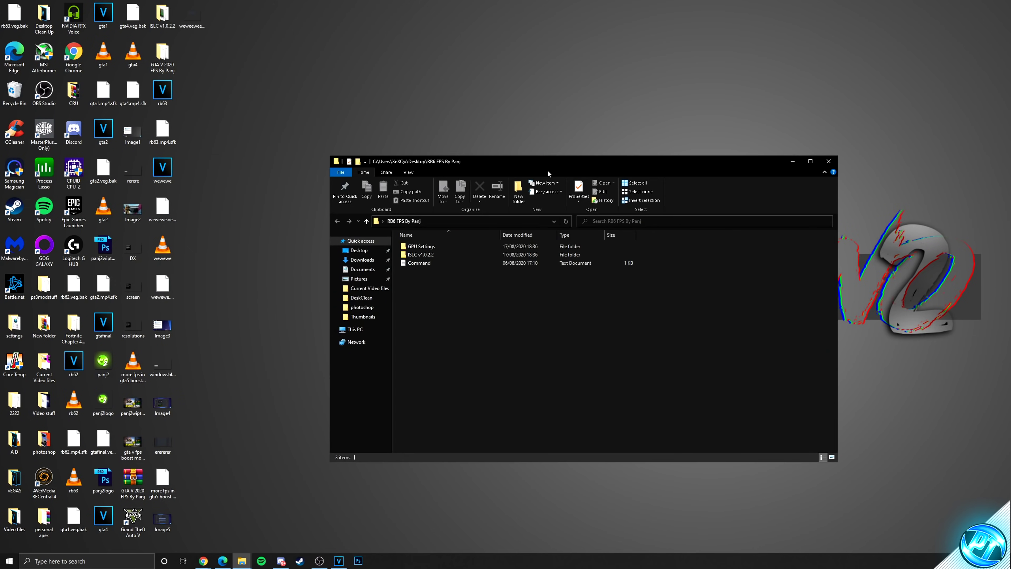
Look through the NVIDIA Control Panel reference screenshots in the nVidia Geforce folder of GPU Settings, starting from nvidia 1.
double_click(444, 261)
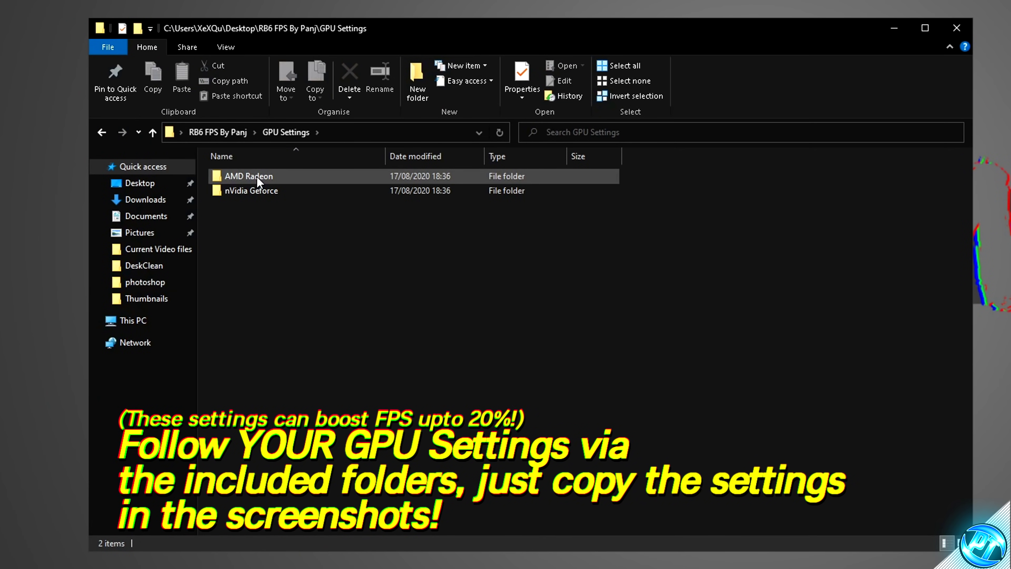
double_click(278, 193)
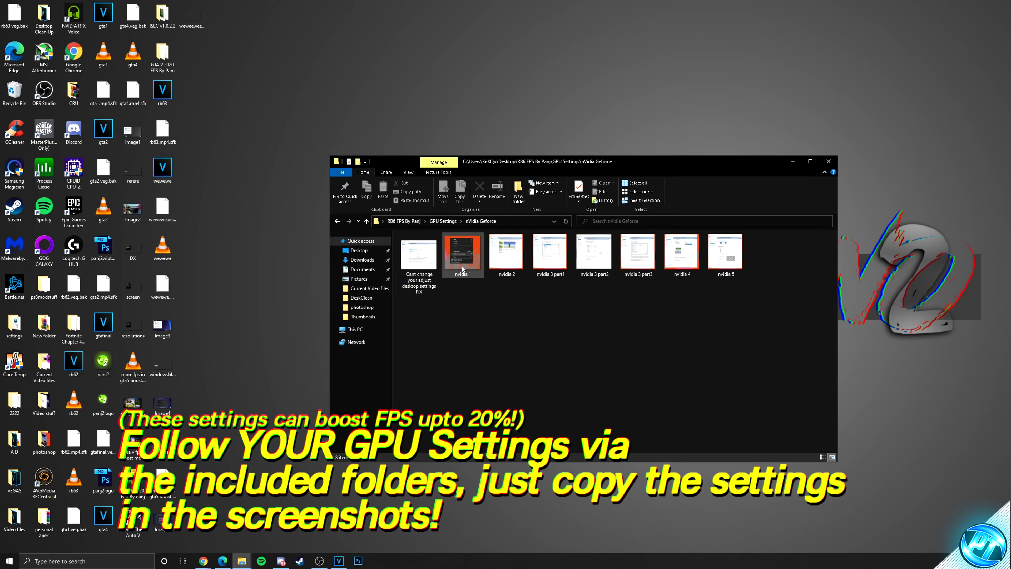
double_click(320, 187)
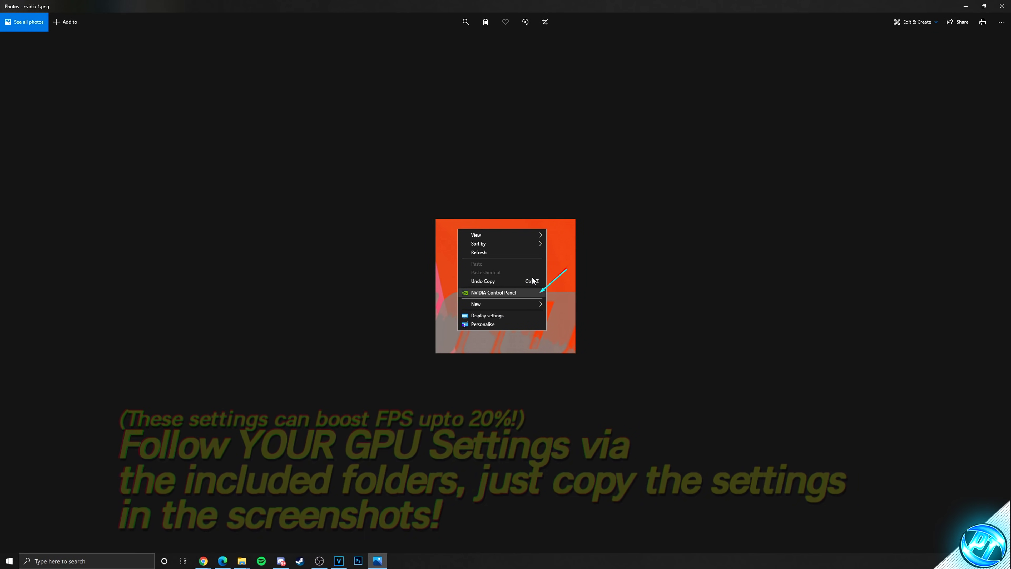
key(Right)
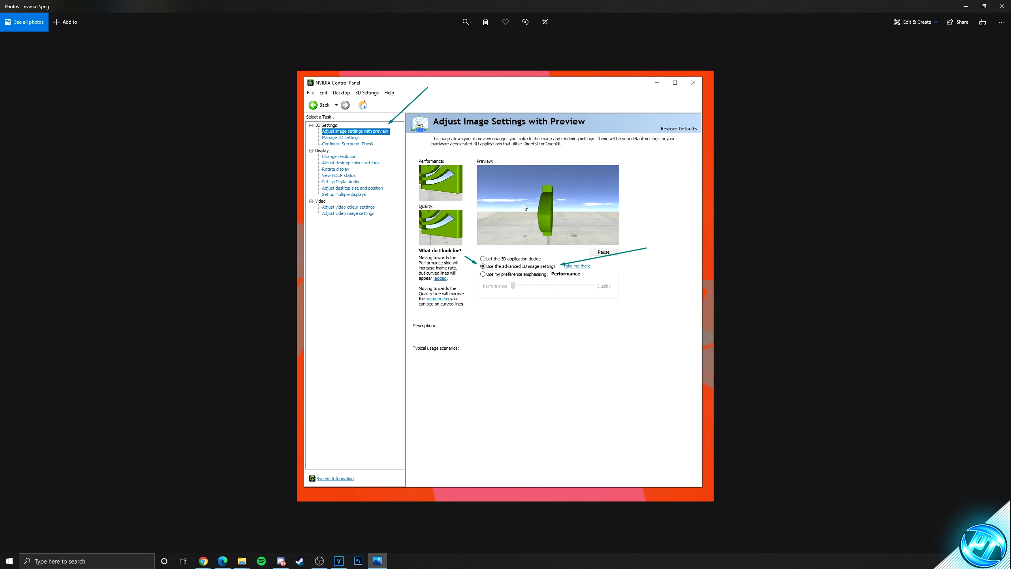
key(Right)
key(Right)
key(Right)
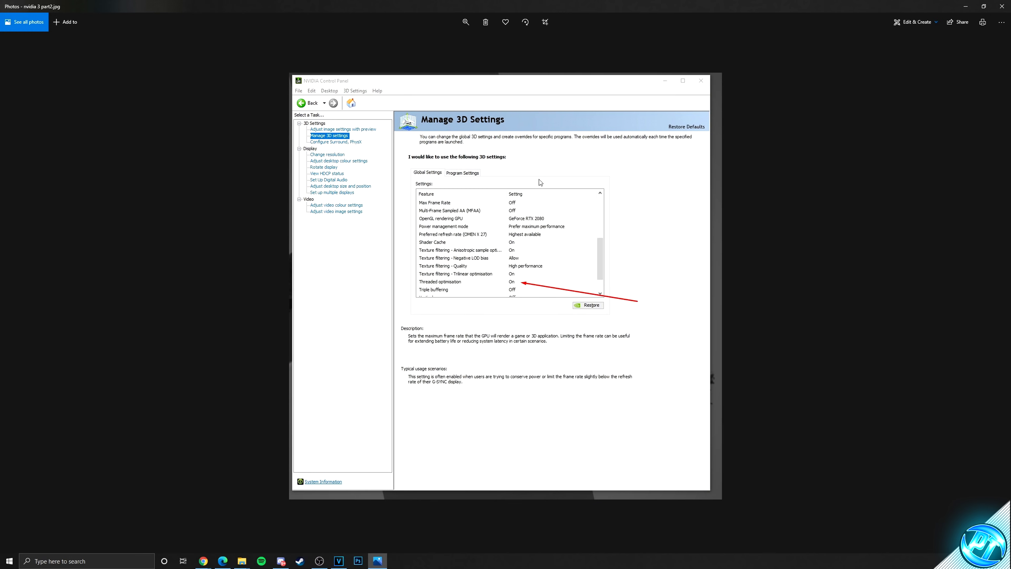
key(Right)
key(Right)
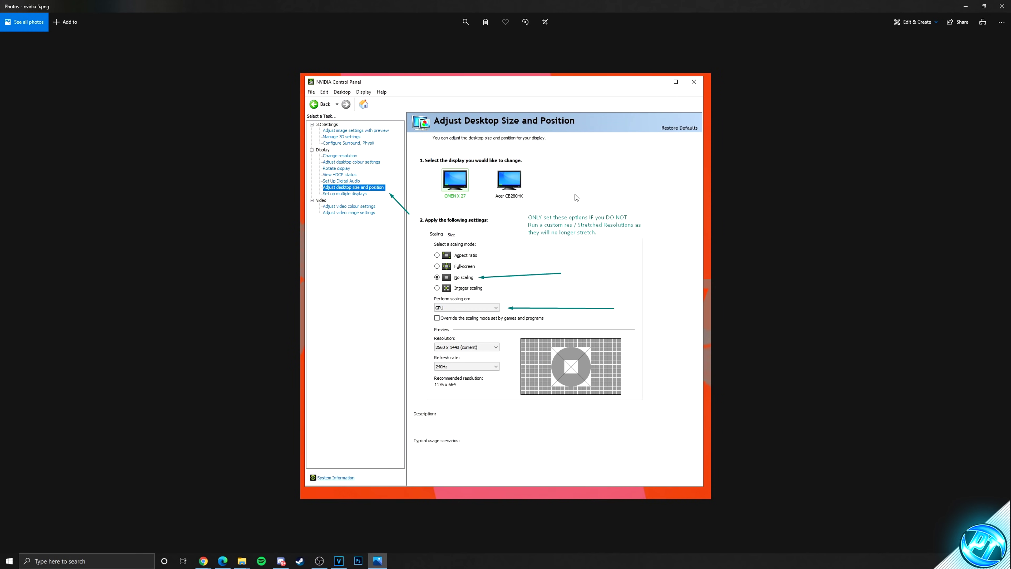
click(1003, 6)
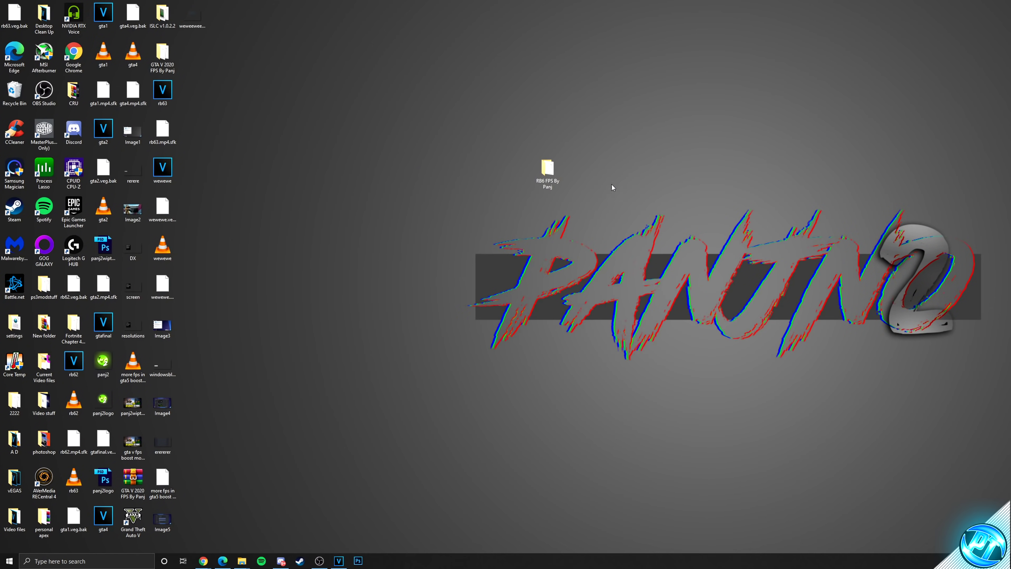
Open the NVIDIA Control Panel and set Adjust image settings with preview to use the advanced 3D image settings.
right_click(486, 175)
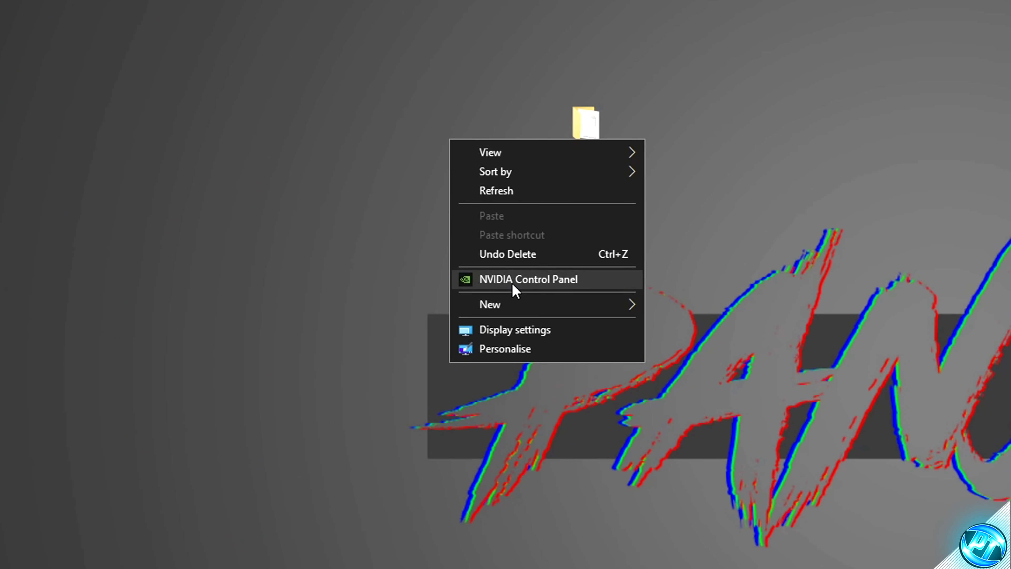
click(512, 282)
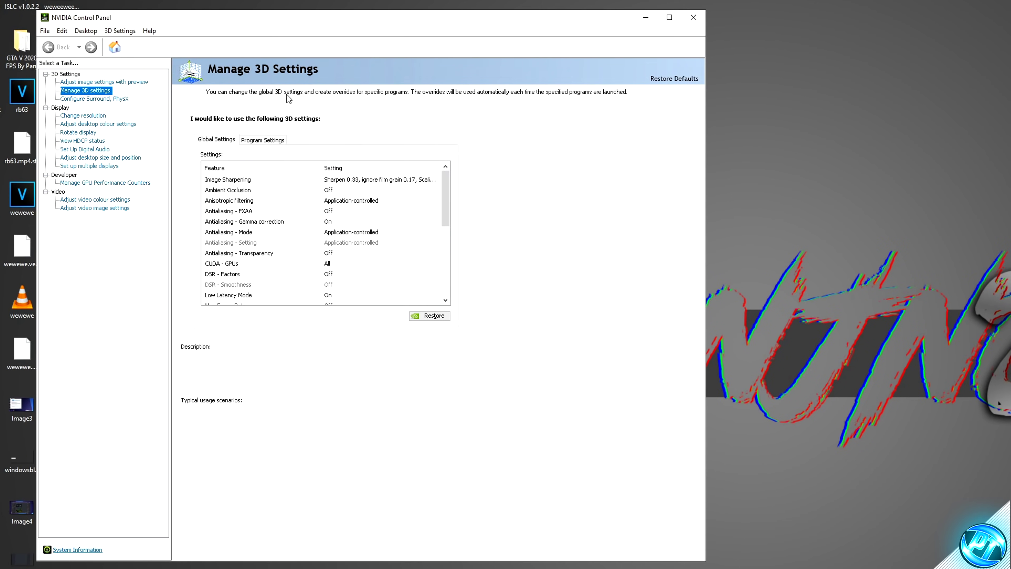
click(101, 82)
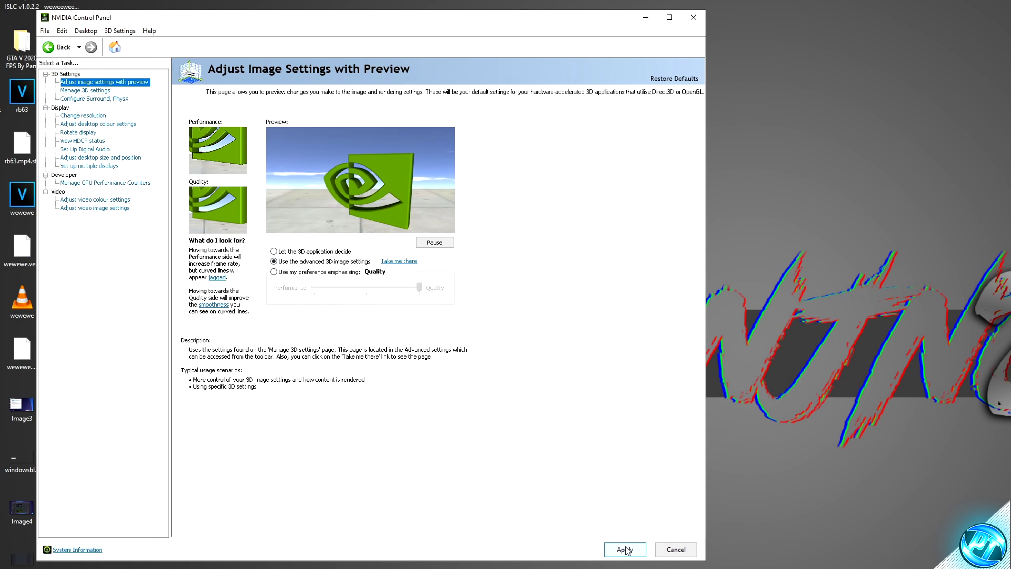
Review the global Manage 3D settings through the whole feature list, including the Image Sharpening options, without changing them.
click(82, 91)
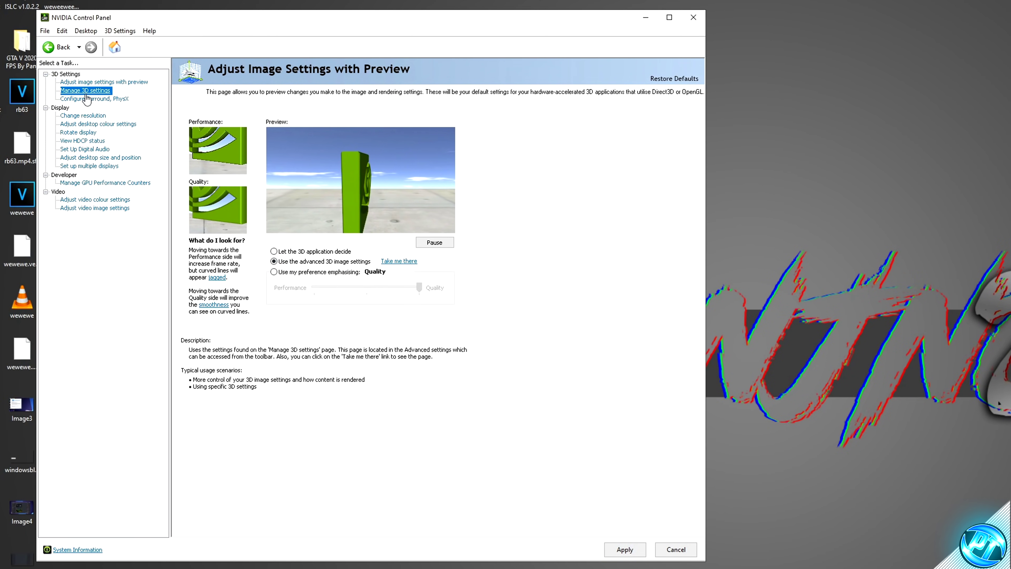
mouse_move(229, 182)
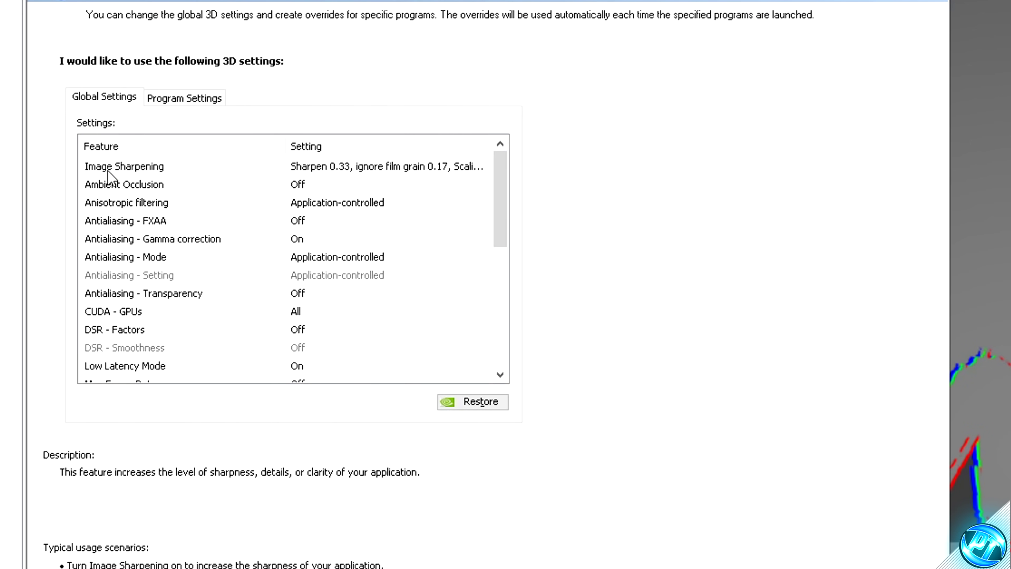
click(348, 167)
click(349, 168)
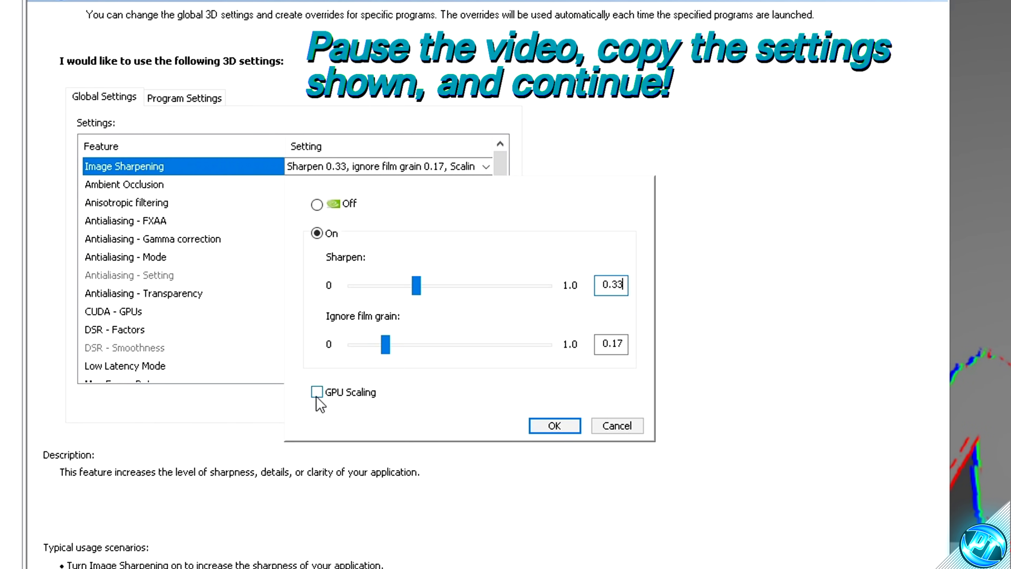
click(597, 426)
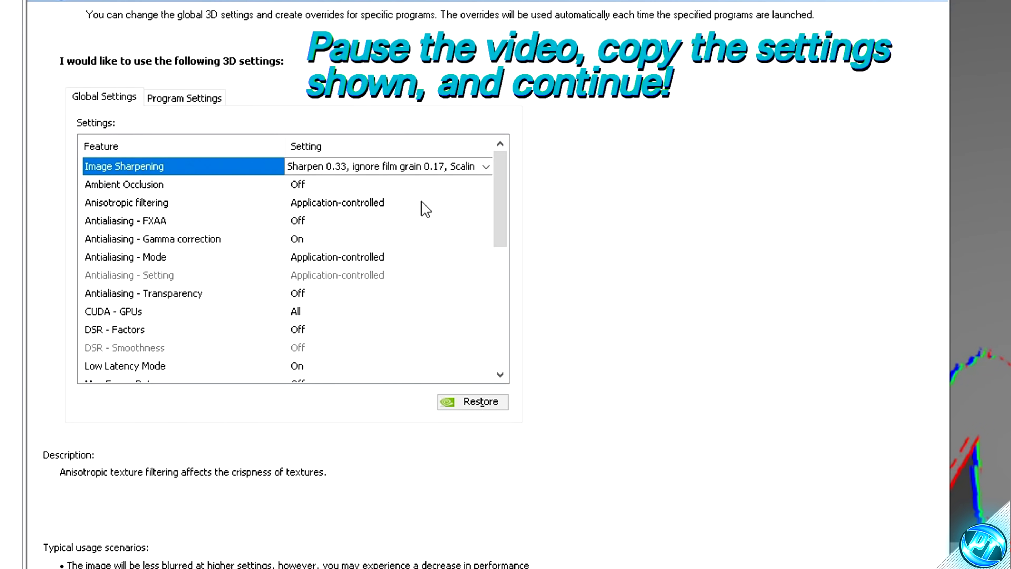
scroll(504, 211, down, 4)
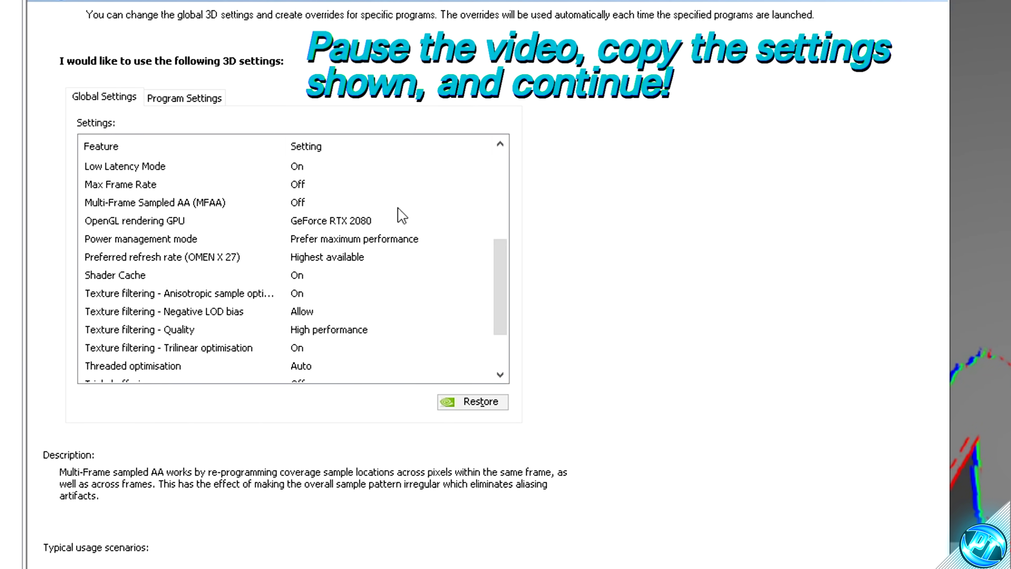
scroll(507, 315, down, 2)
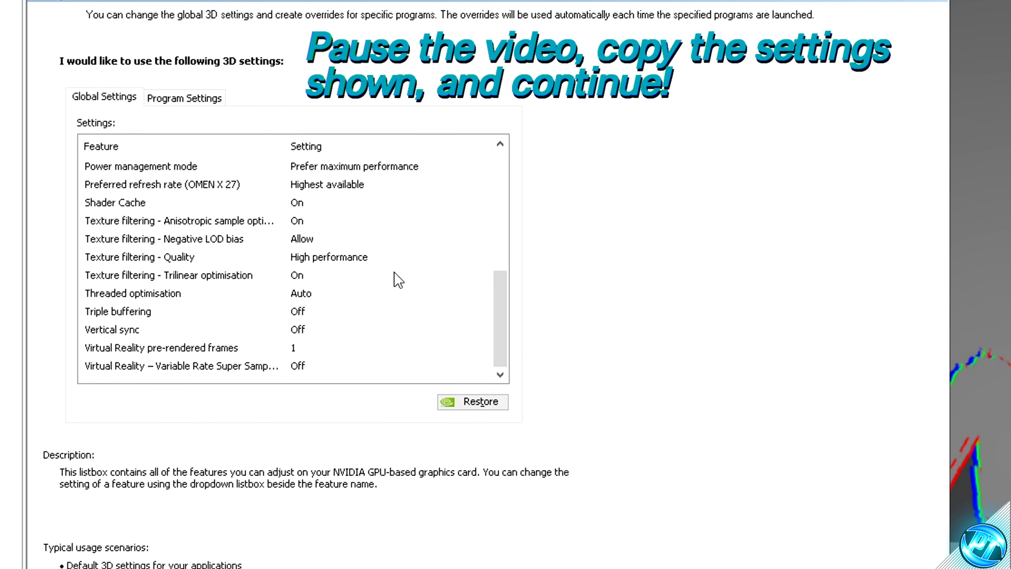
scroll(477, 346, up, 3)
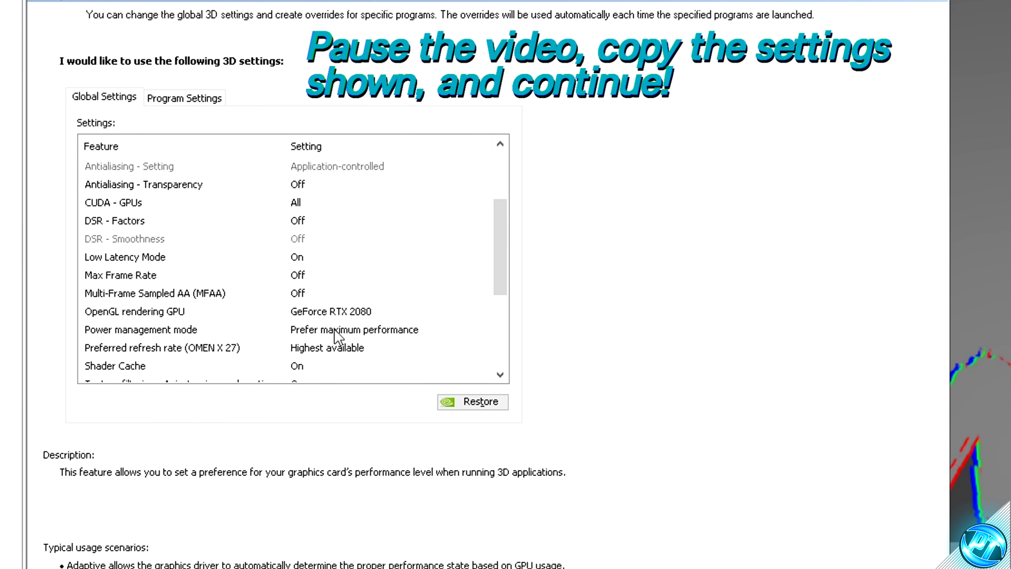
Set the global OpenGL rendering GPU to GeForce RTX 2080.
click(332, 312)
click(333, 312)
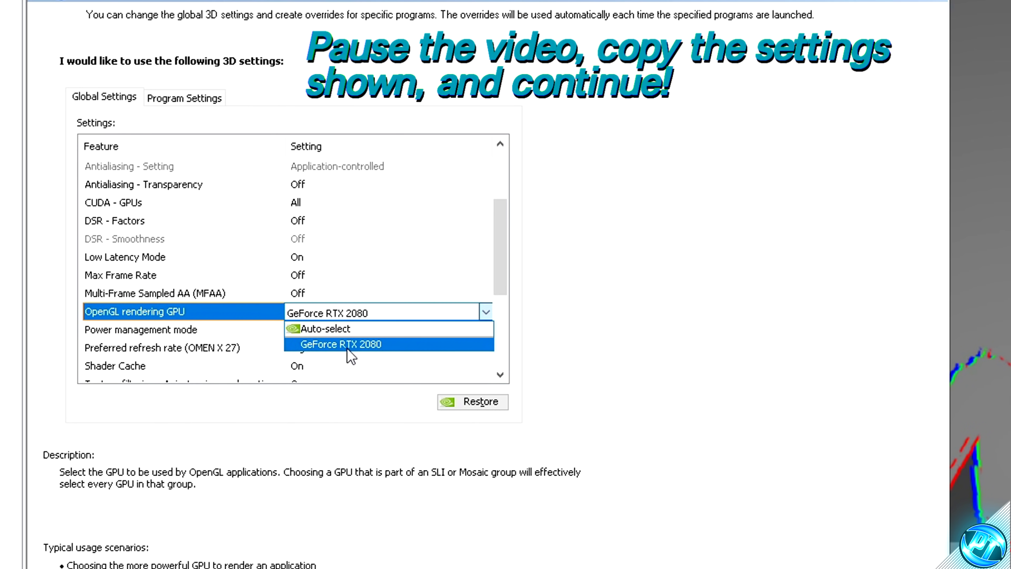
click(335, 348)
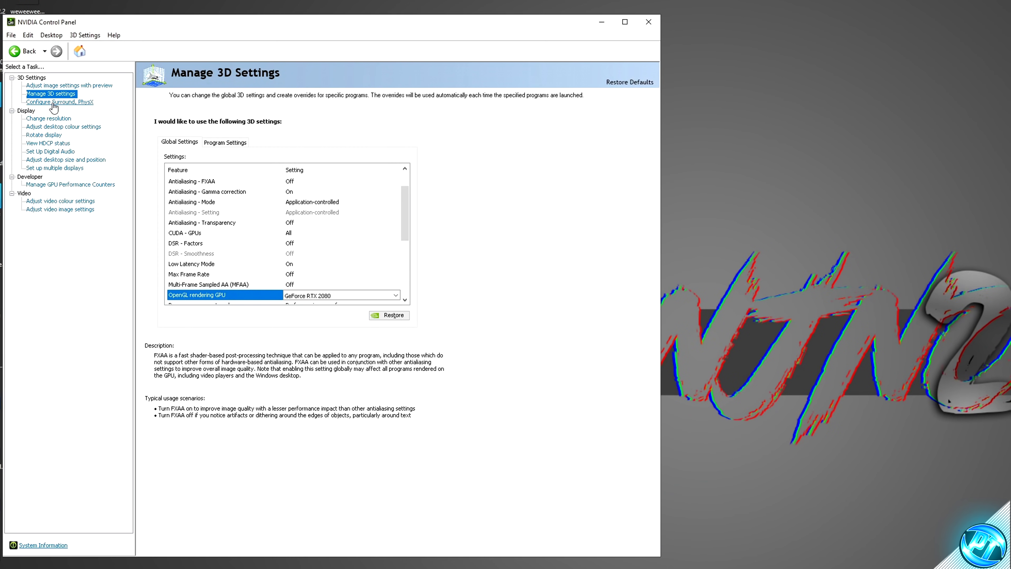
Set the PhysX processor to GeForce RTX 2080 in the Configure Surround, PhysX settings.
click(54, 103)
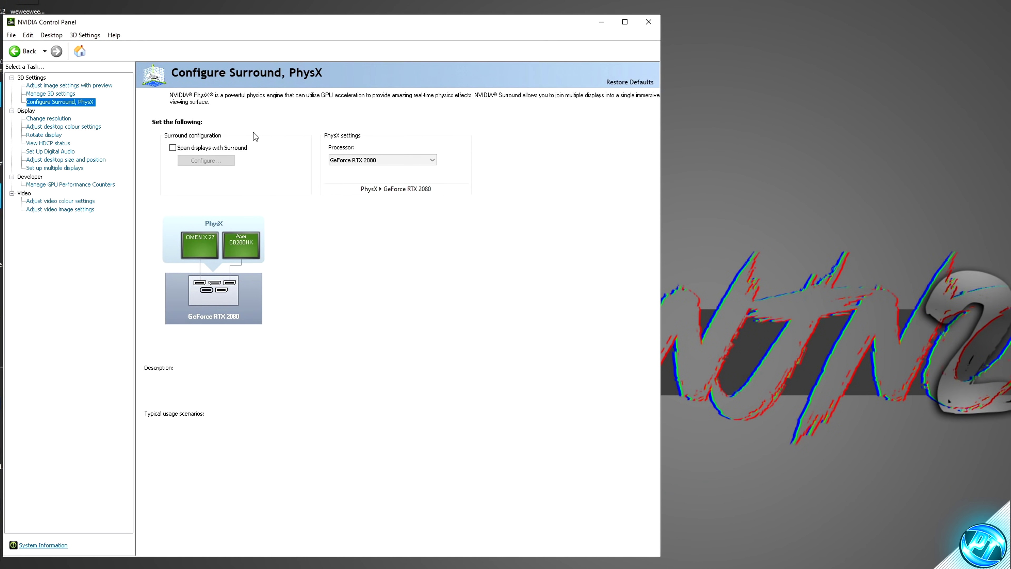
click(351, 161)
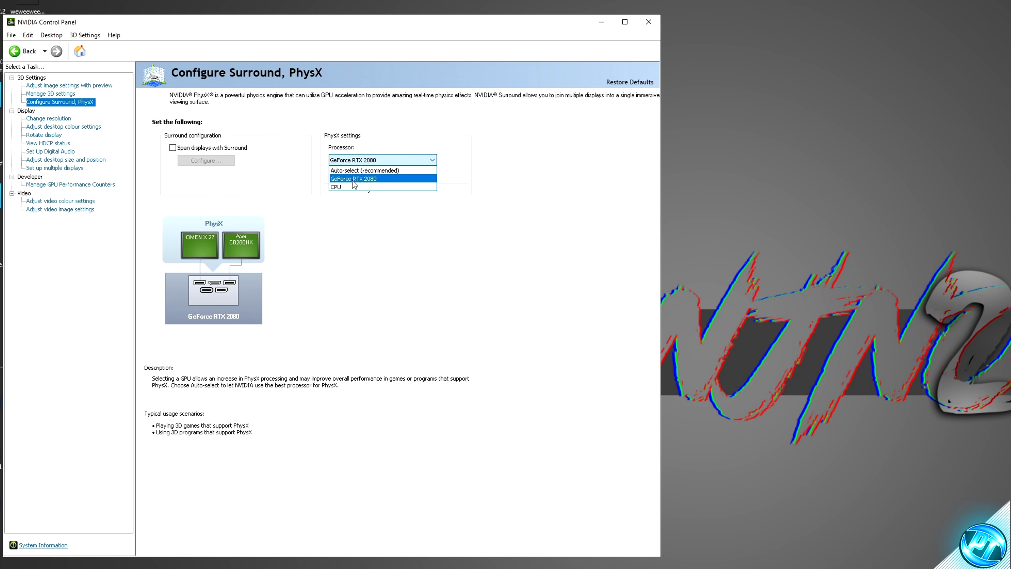
click(361, 180)
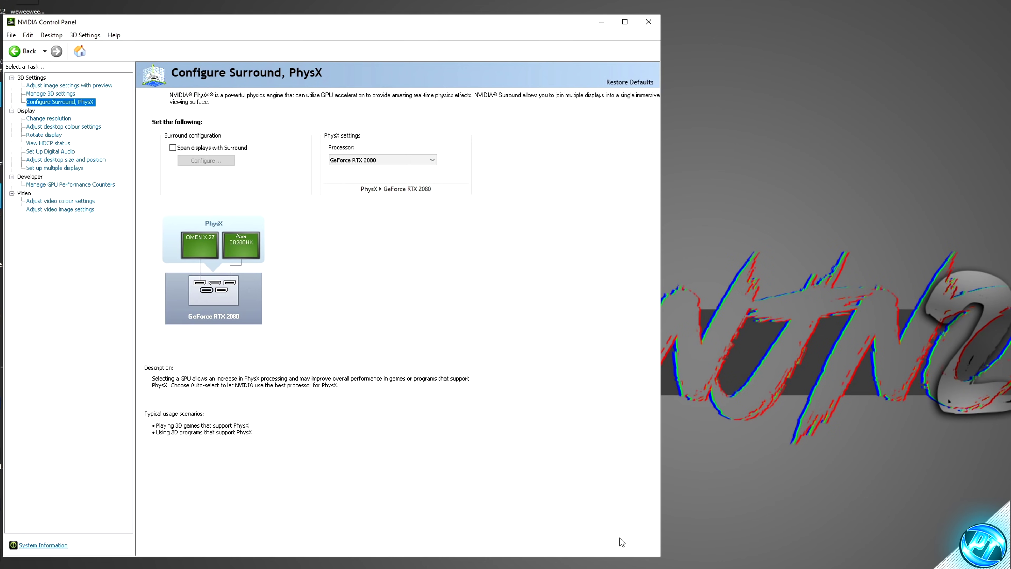
Check the scaling mode in Adjust desktop size and position, and close the NVIDIA Control Panel.
click(64, 160)
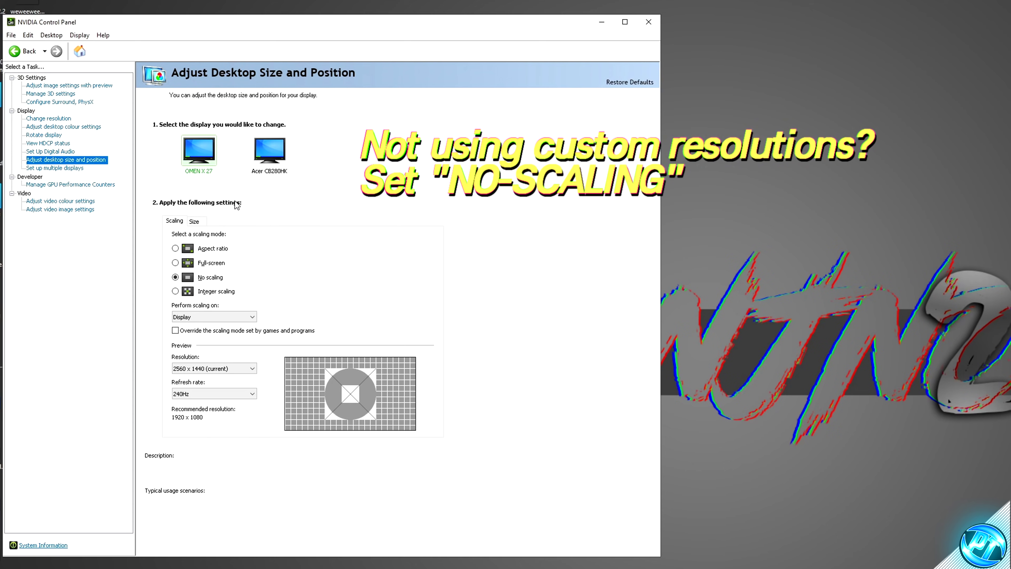
mouse_move(213, 279)
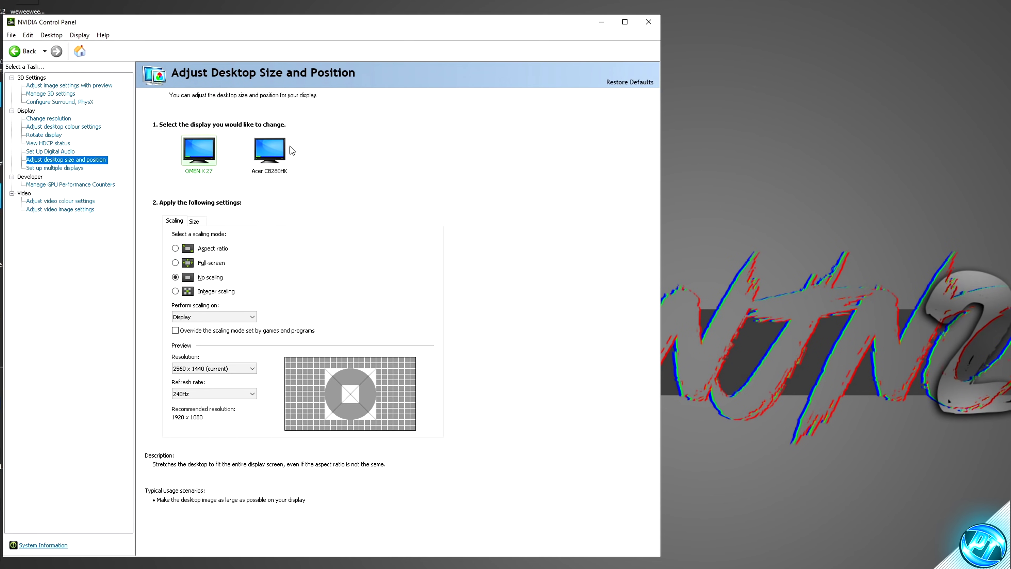
click(649, 21)
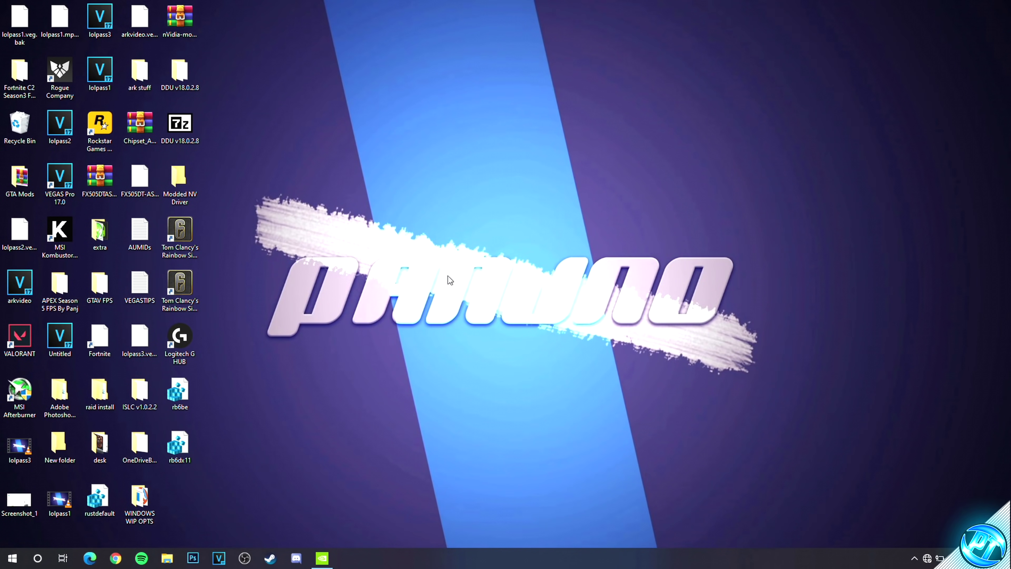
Open AMD Radeon Software from the desktop and go to its Global Graphics settings.
right_click(458, 209)
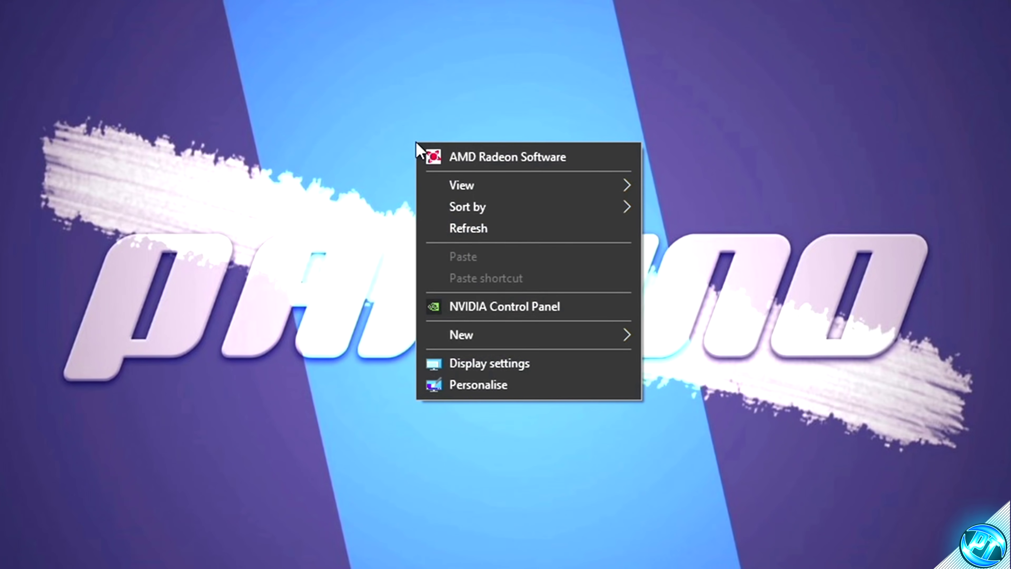
click(515, 160)
click(158, 42)
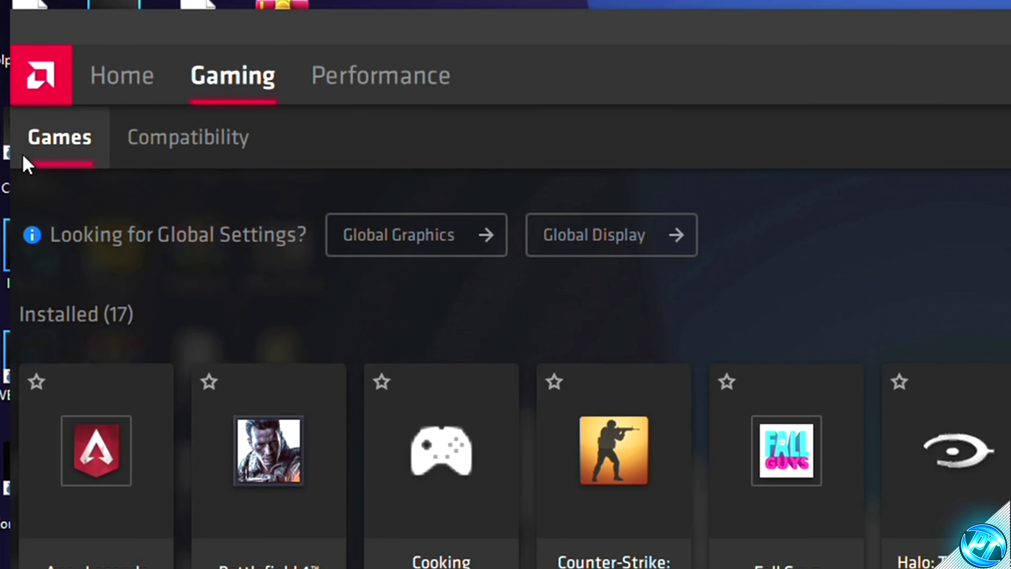
click(421, 247)
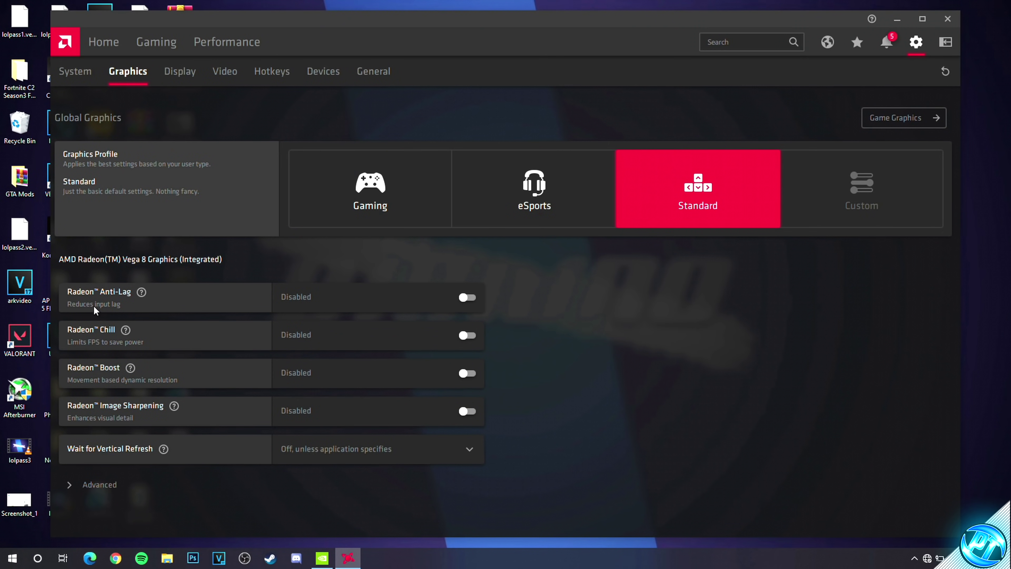
Enable Radeon Anti-Lag and Radeon Image Sharpening at 50% sharpness, and set Wait for Vertical Refresh to Always off.
click(464, 297)
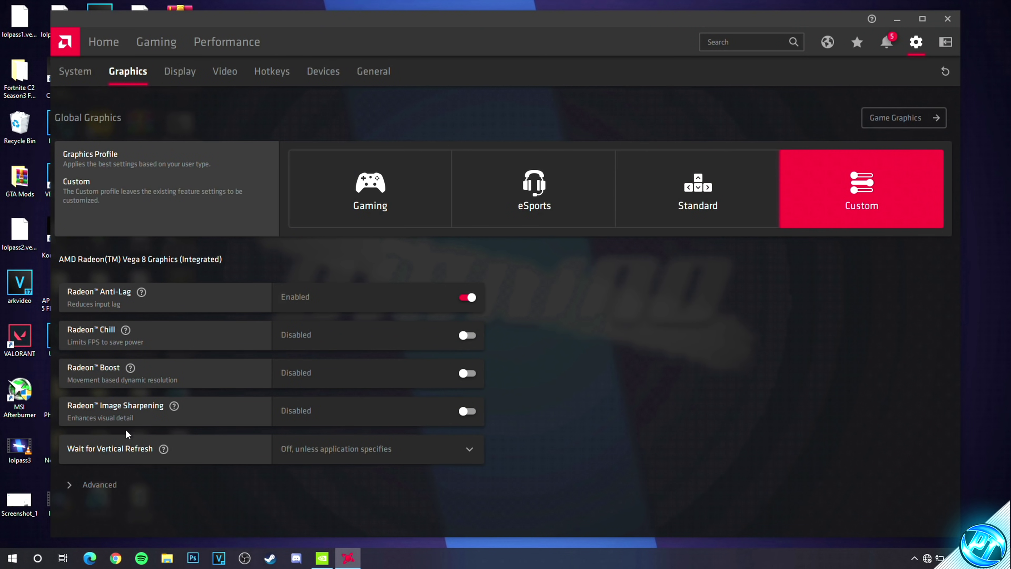
click(443, 410)
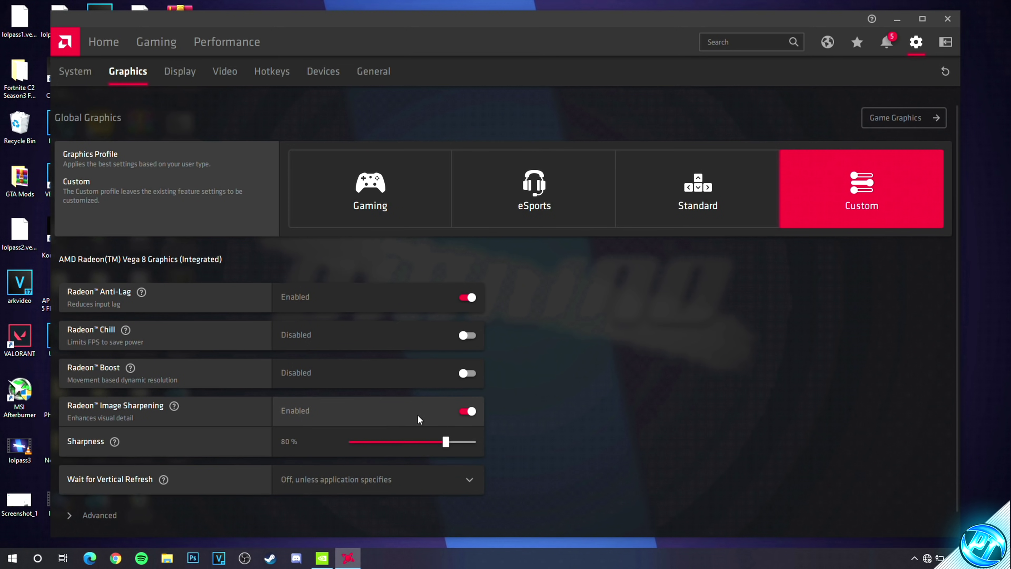
click(404, 445)
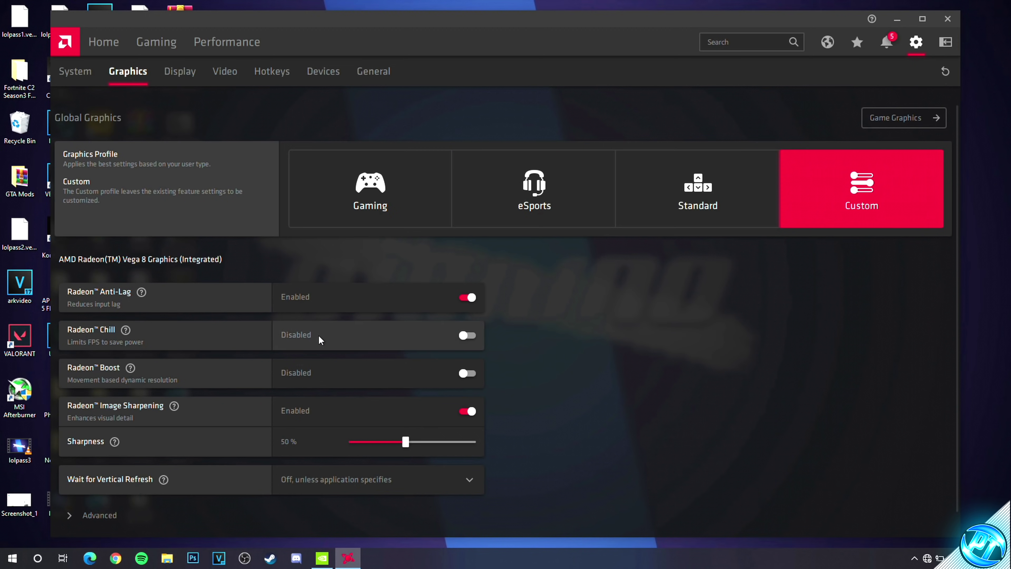
click(348, 478)
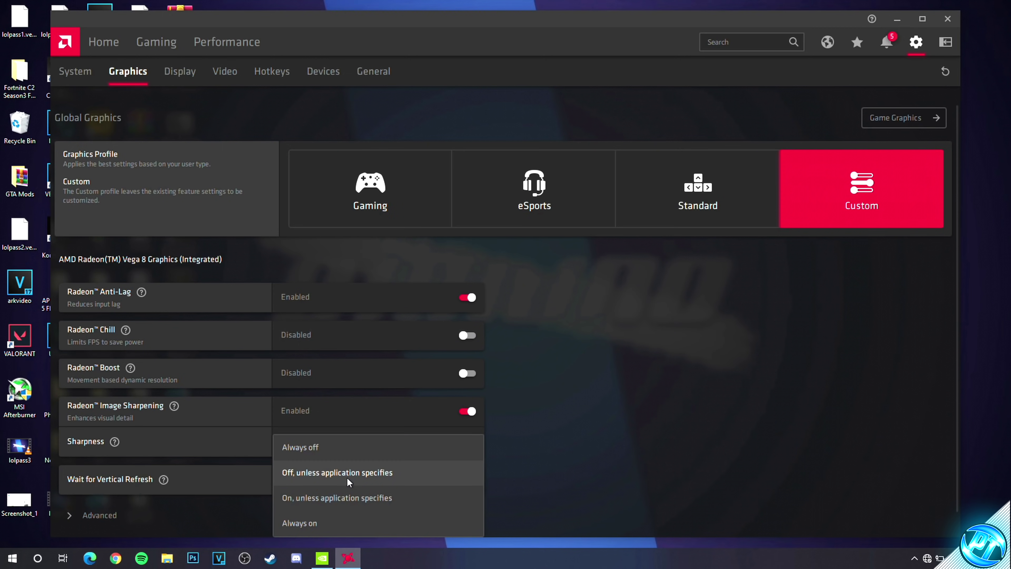
click(319, 453)
Set Anti-Aliasing to Use application settings in the advanced global graphics options and review the remaining options.
click(83, 516)
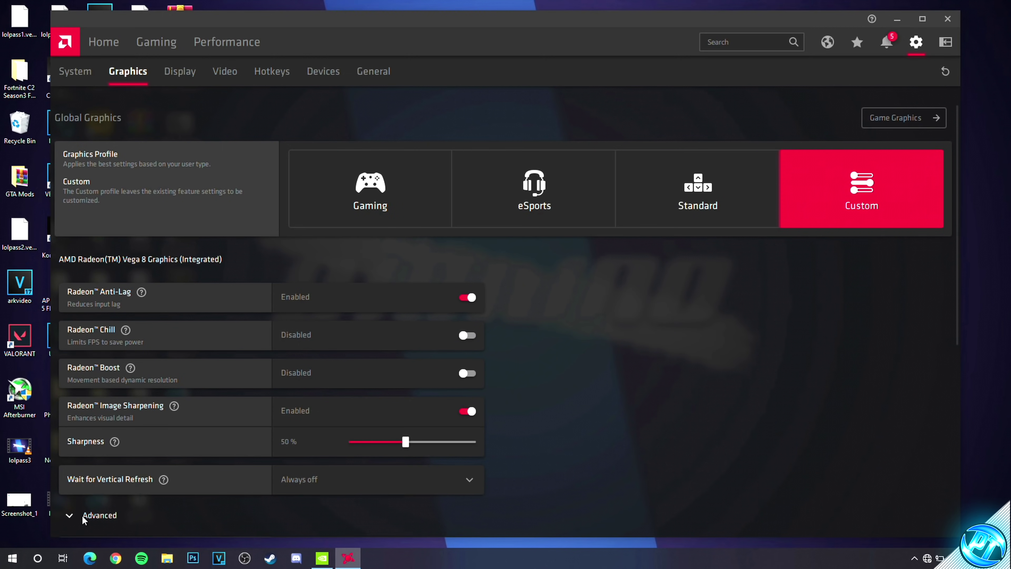
scroll(84, 516, down, 8)
click(340, 209)
click(335, 234)
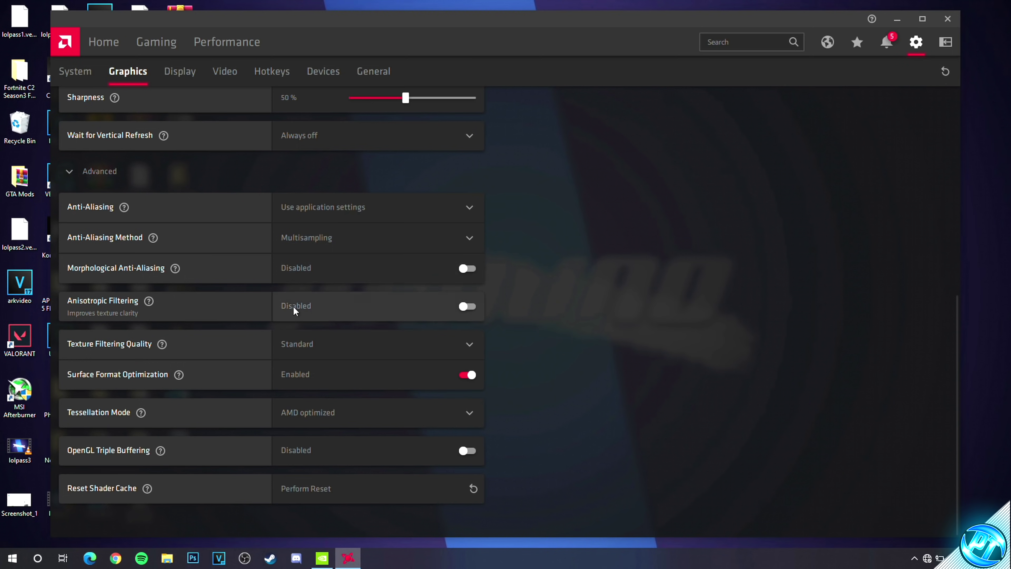
scroll(314, 344, up, 1)
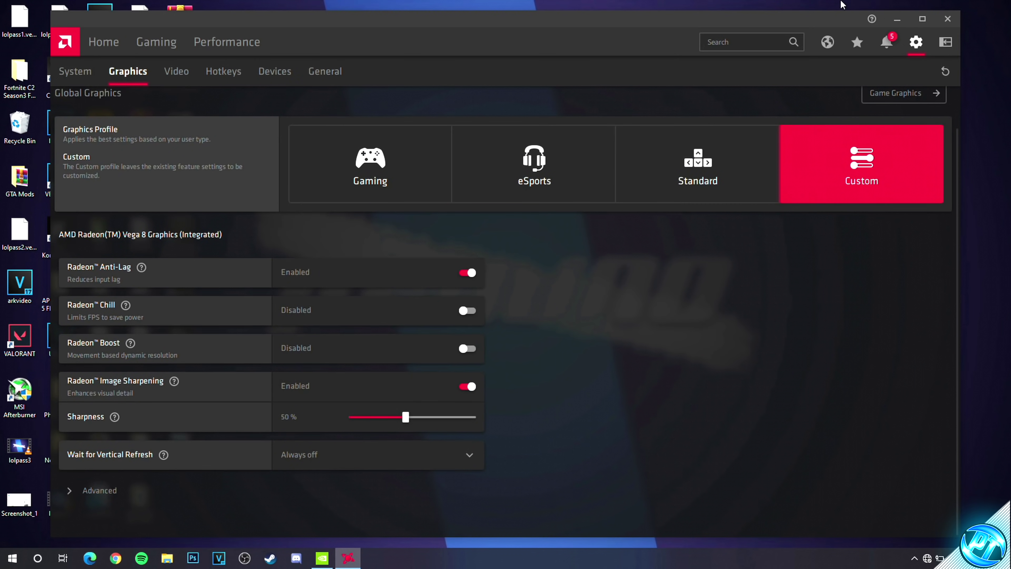
Close AMD Radeon Software, and turn on Hardware-accelerated GPU scheduling in the Windows Graphics settings.
click(948, 19)
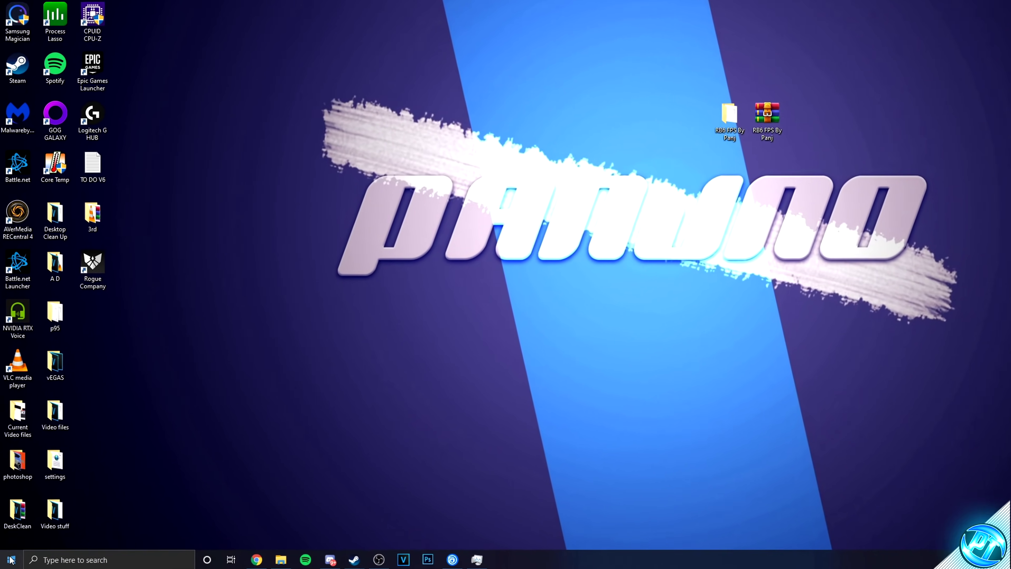
click(9, 561)
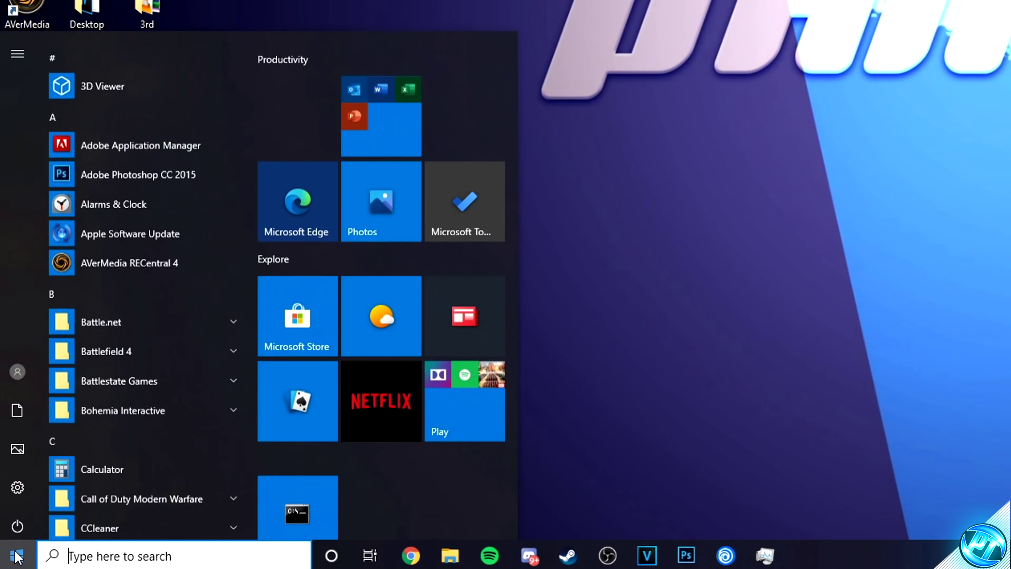
text(gpu settings)
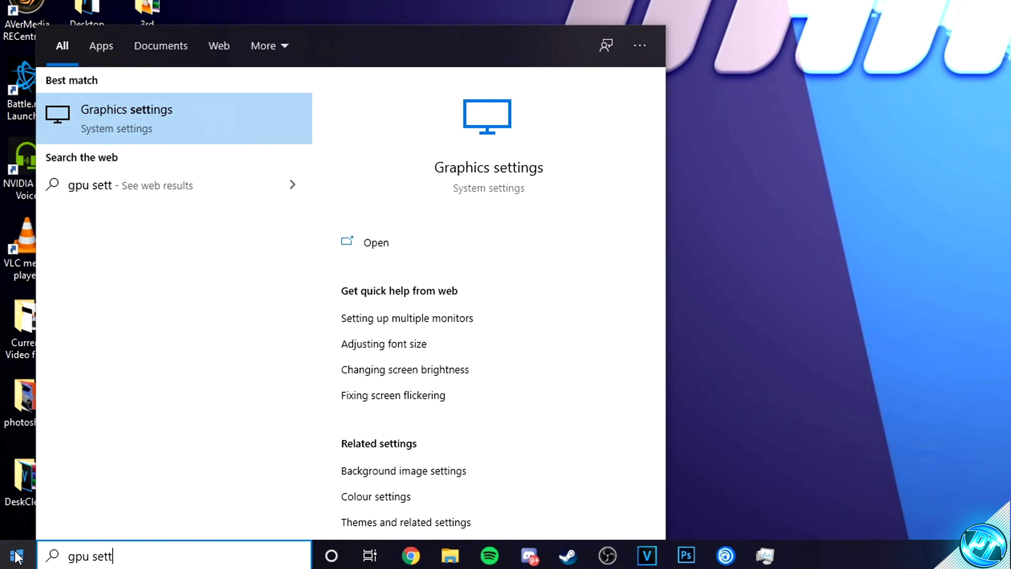
click(149, 116)
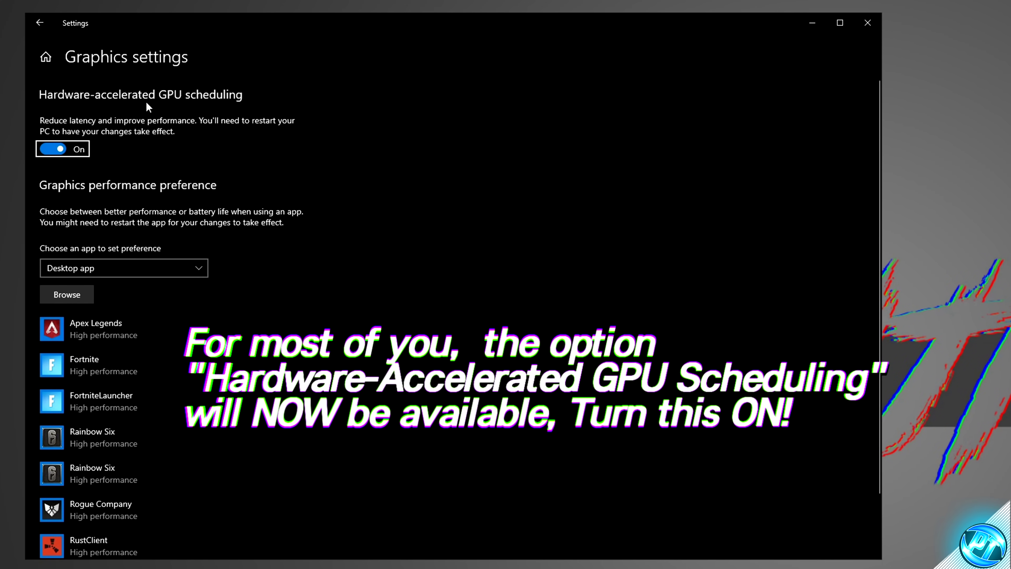
click(62, 148)
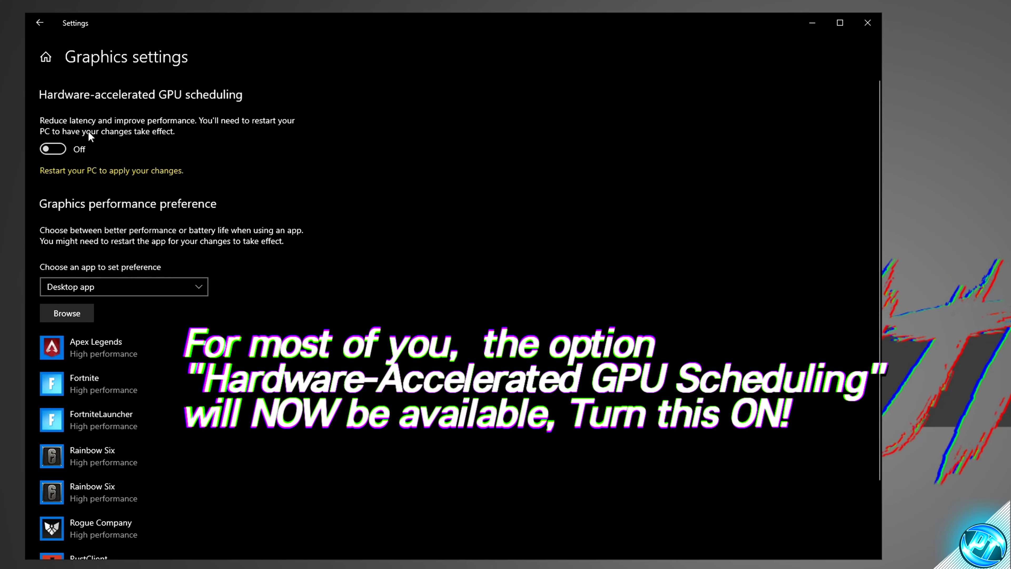
click(84, 149)
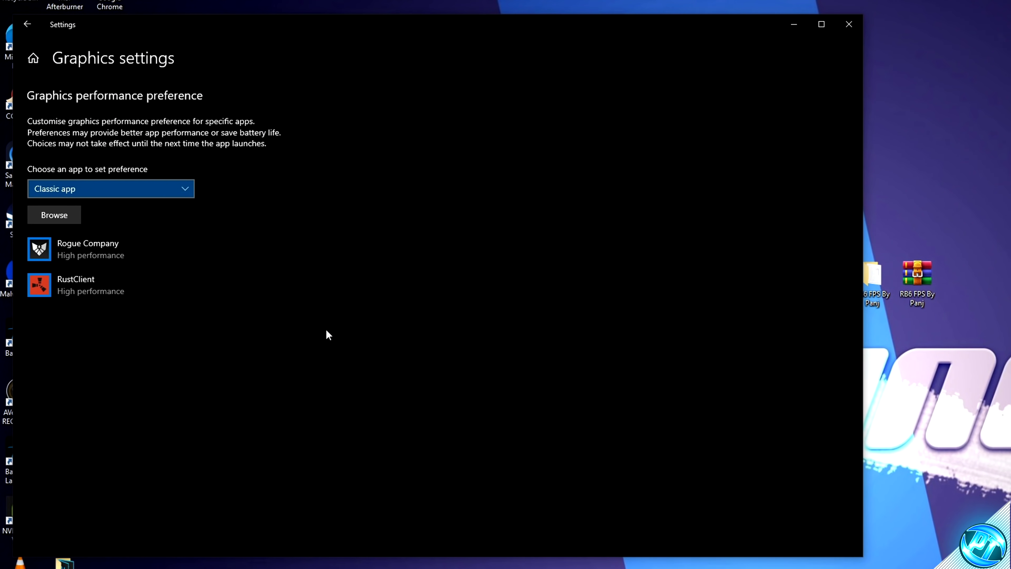
Add RainbowSix from H:\1TB HDD Games\Other\Tom Clancy's Rainbow Six Siege to the graphics performance preference list.
click(56, 216)
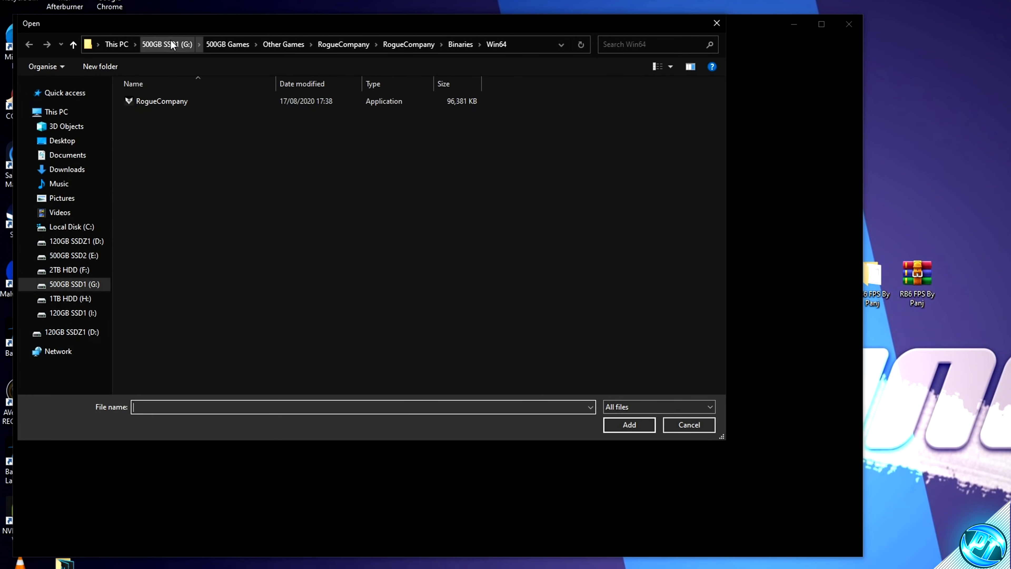
click(528, 44)
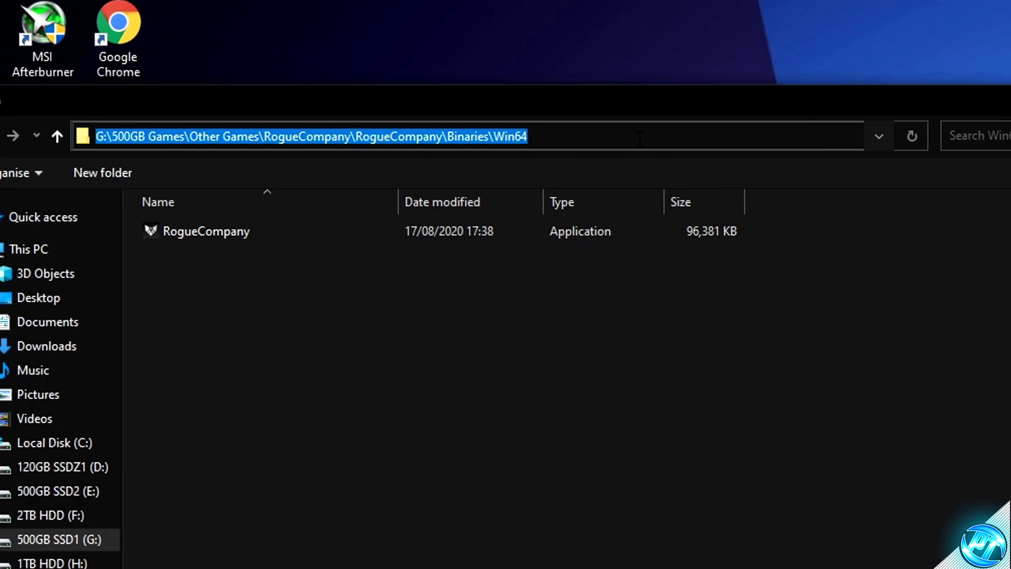
click(657, 137)
key(ctrl+a)
key(BackSpace)
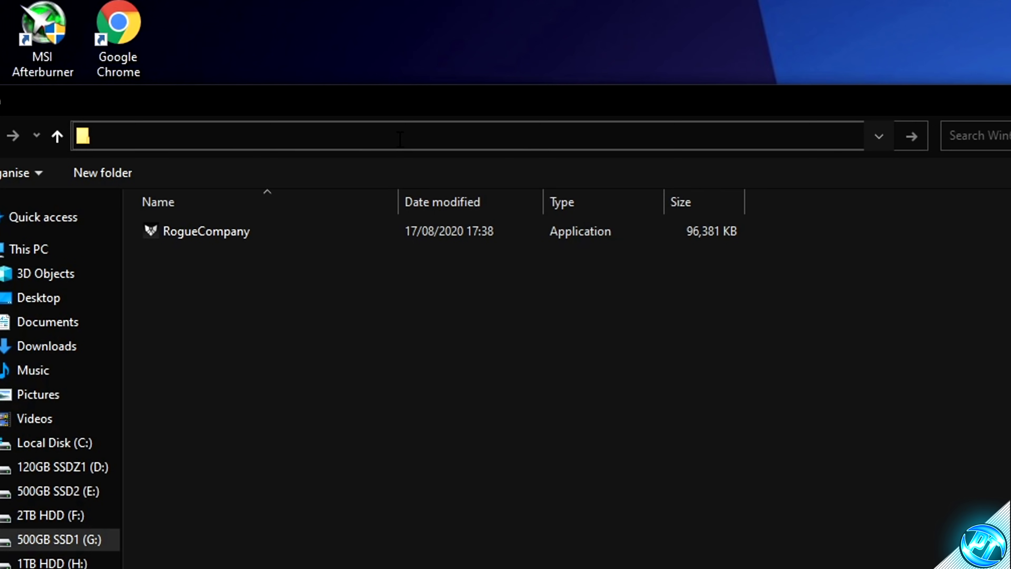
right_click(400, 140)
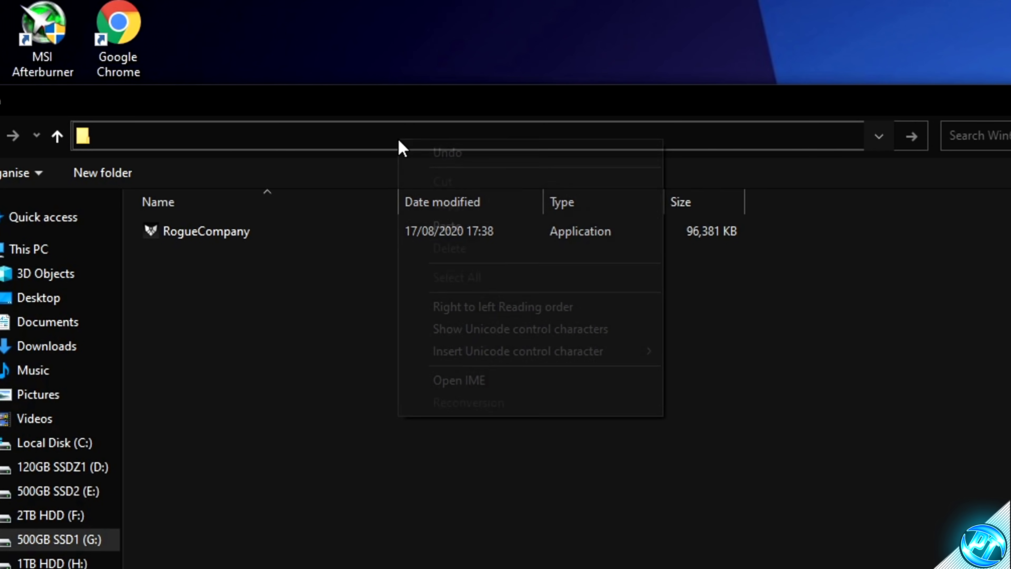
click(453, 226)
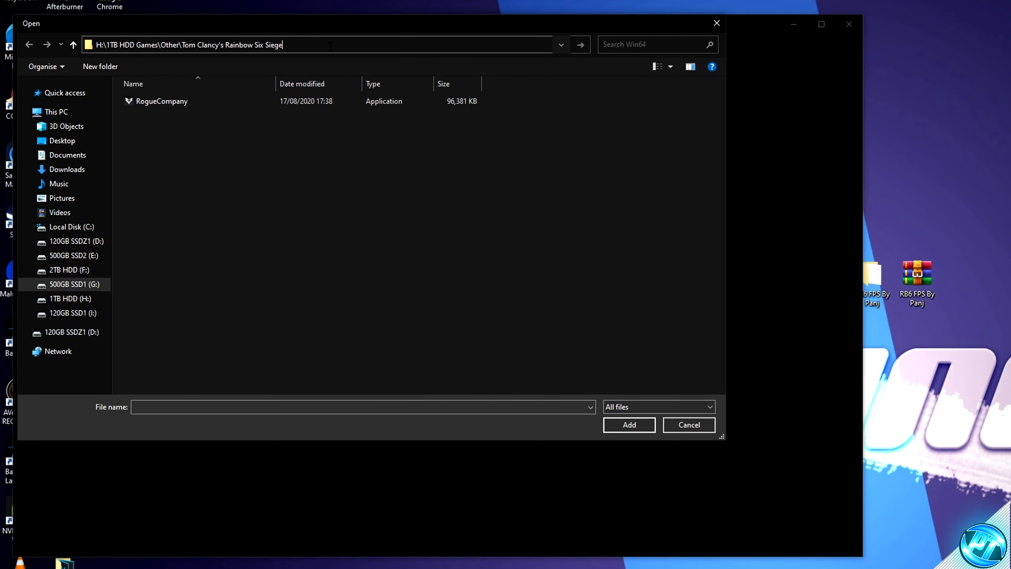
key(Return)
click(186, 180)
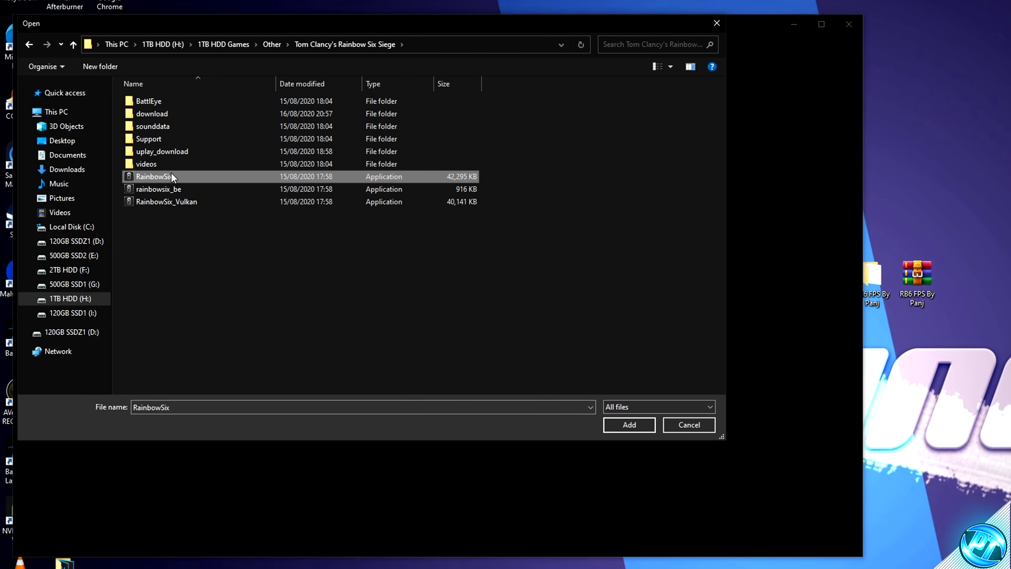
click(629, 424)
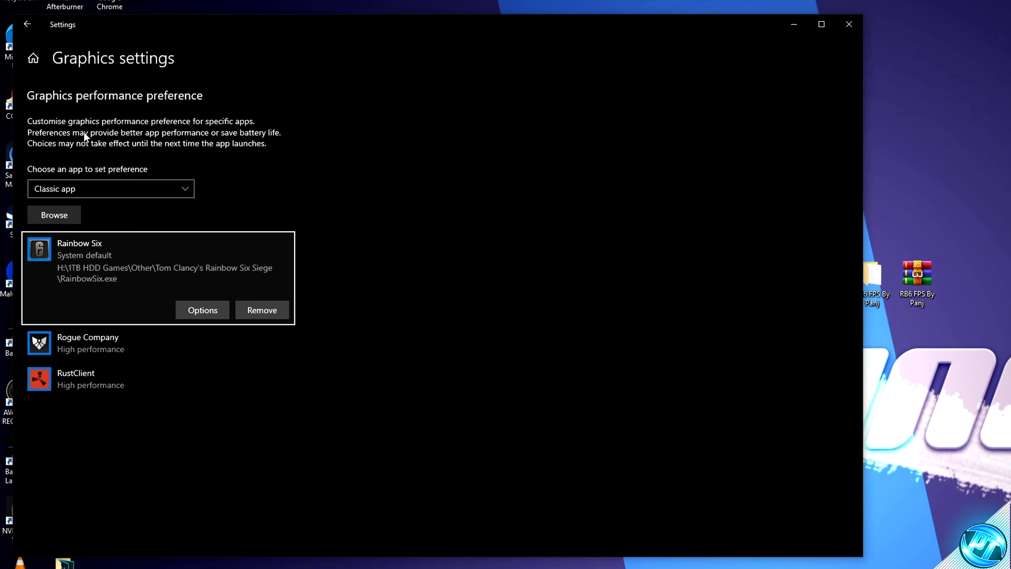
Add RainbowSix_Vulkan from the same game folder to the list and set its graphics preference to High performance.
click(57, 218)
click(171, 201)
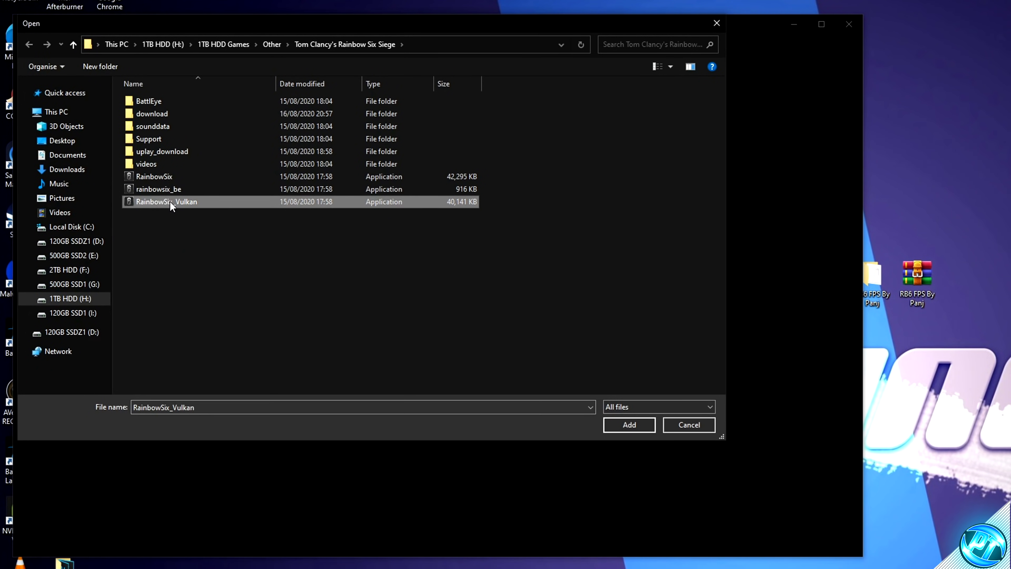
click(618, 426)
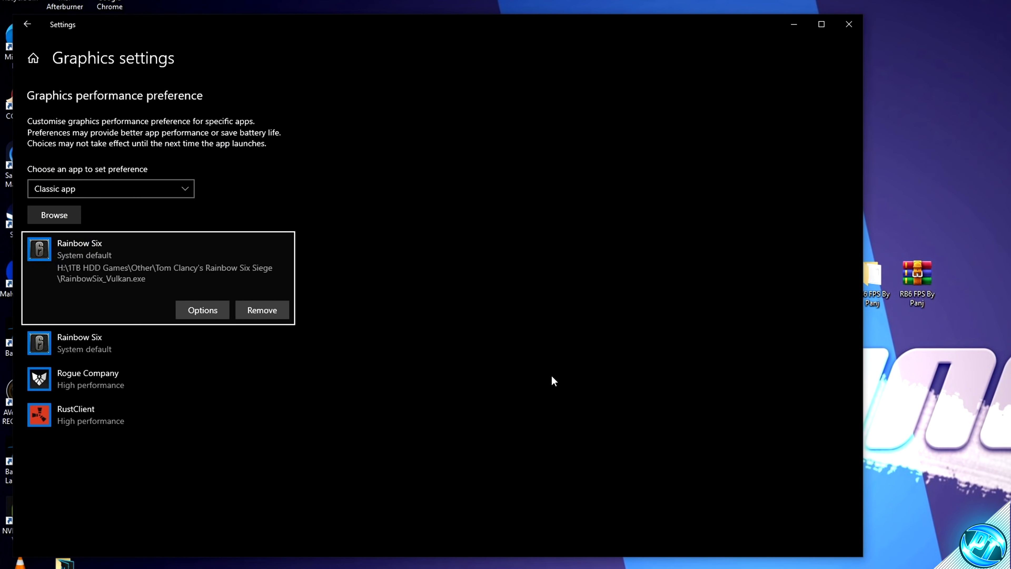
click(201, 310)
click(337, 324)
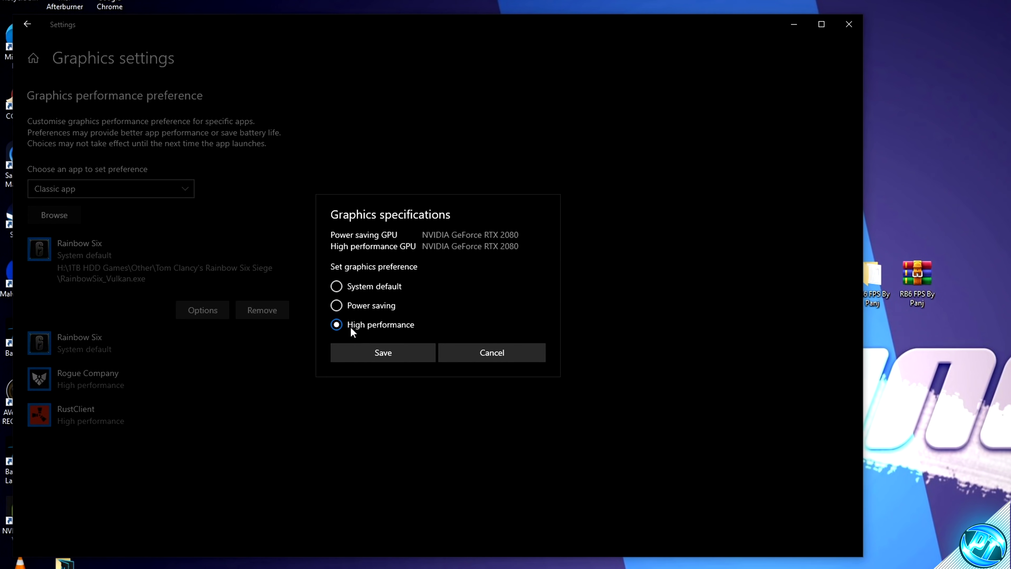
click(378, 352)
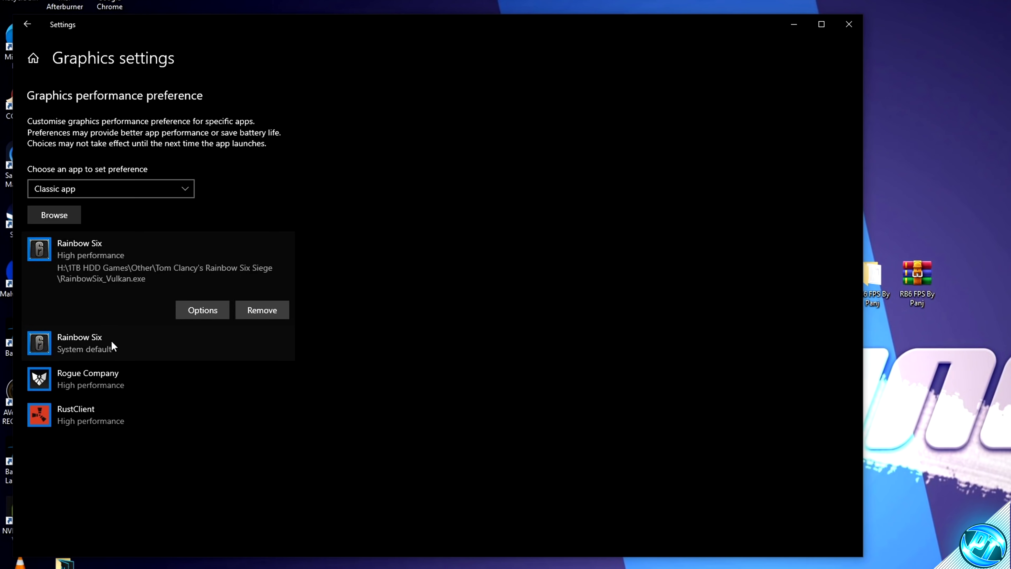
Set the graphics preference of the RainbowSix.exe entry to High performance and close the Settings window.
click(116, 347)
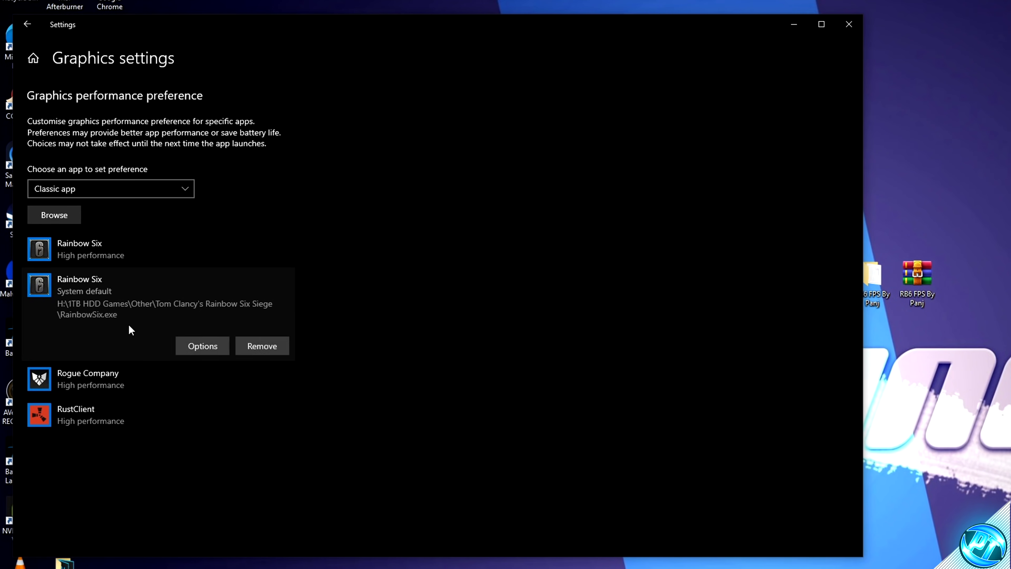
click(197, 346)
click(342, 324)
click(372, 352)
click(849, 24)
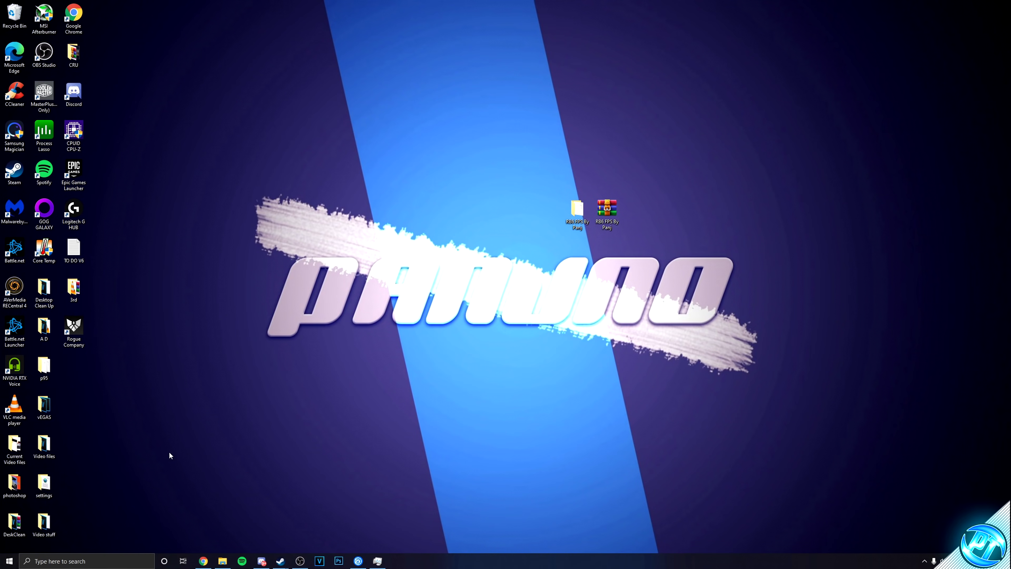
Search Windows for This PC and open the advanced system settings through its properties.
click(18, 558)
text(t)
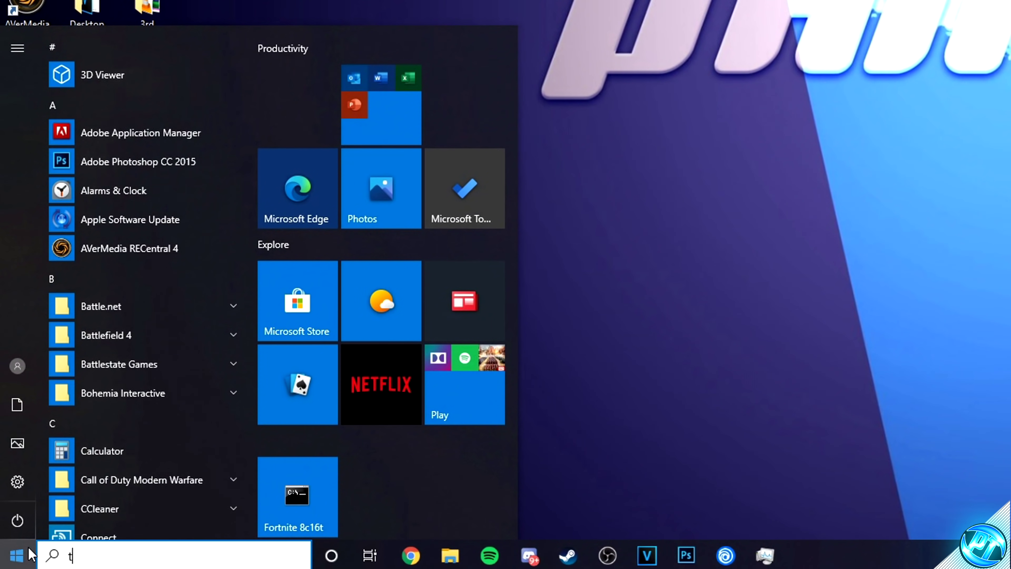
text(his pc)
right_click(164, 124)
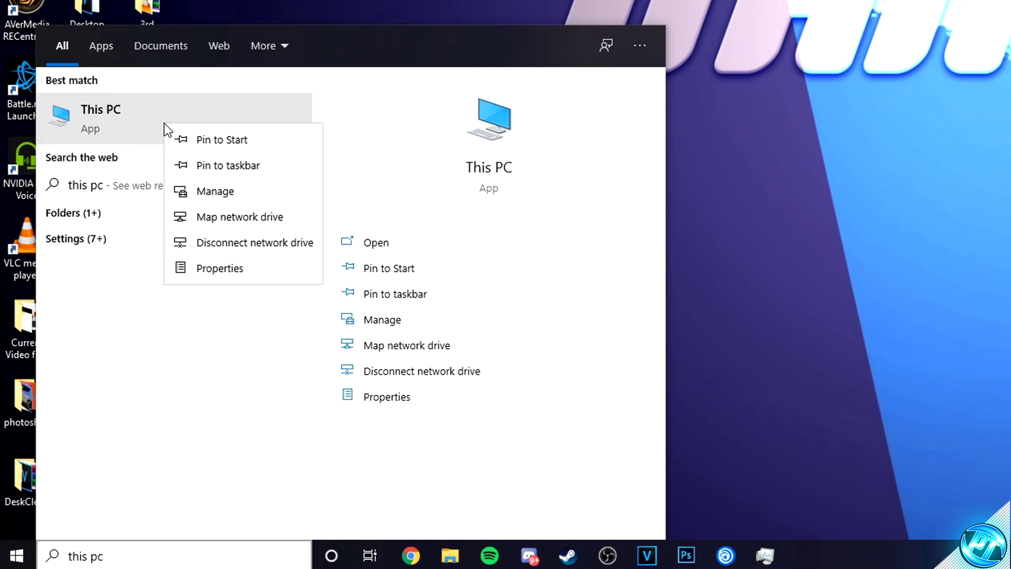
click(213, 272)
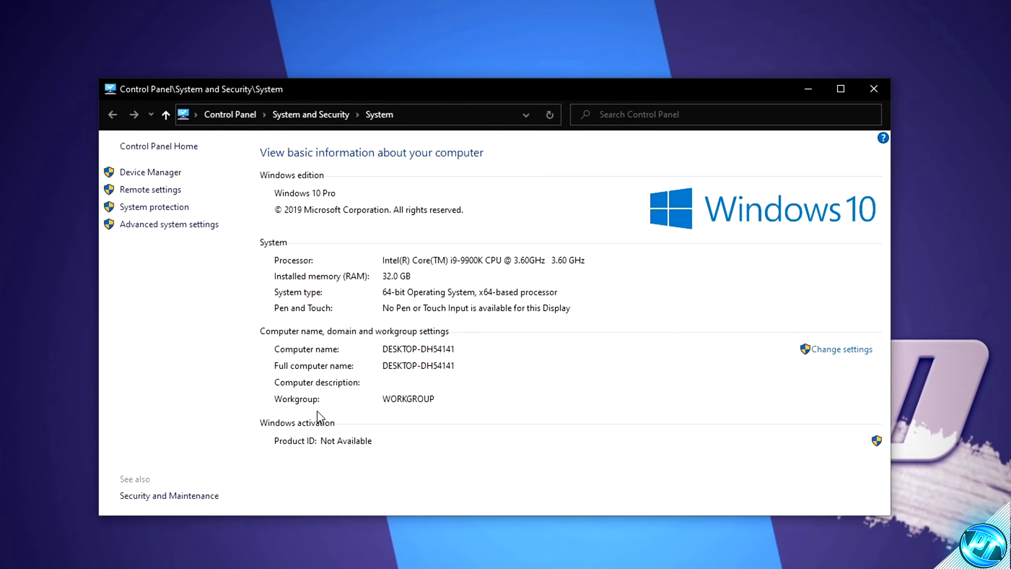
click(176, 229)
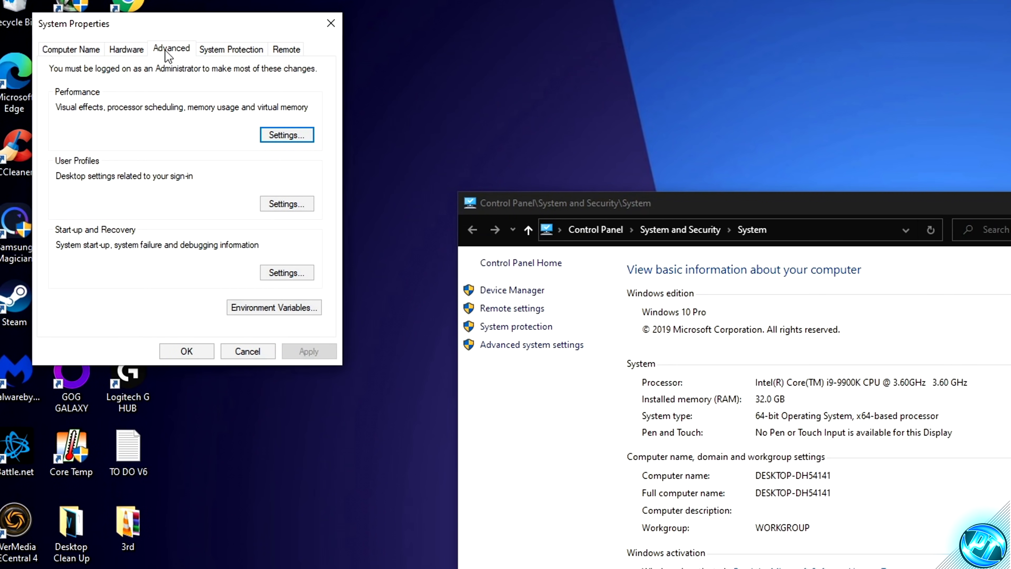
Set the Windows visual effects to Adjust for best performance in the Performance Options.
click(277, 137)
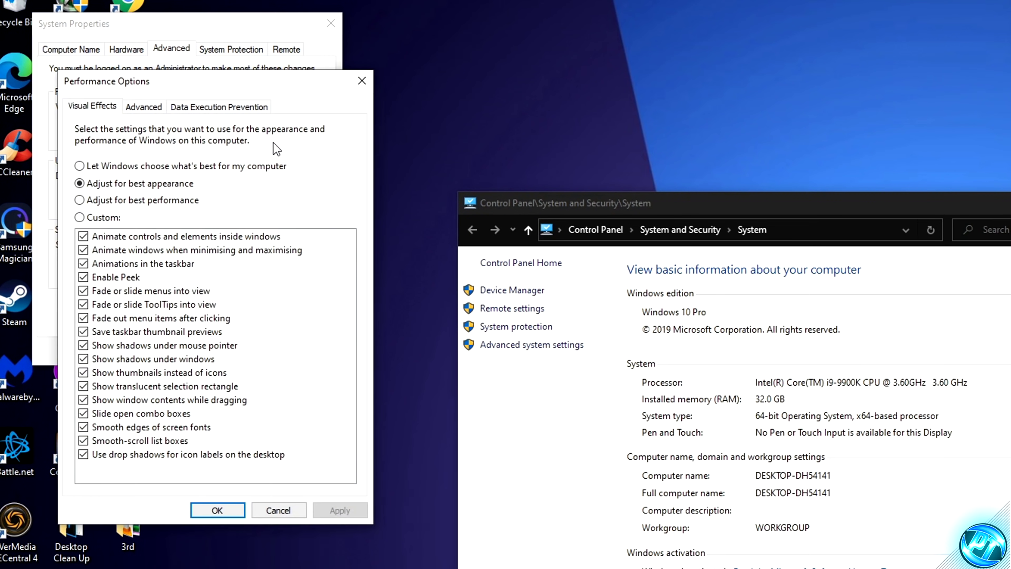
click(125, 201)
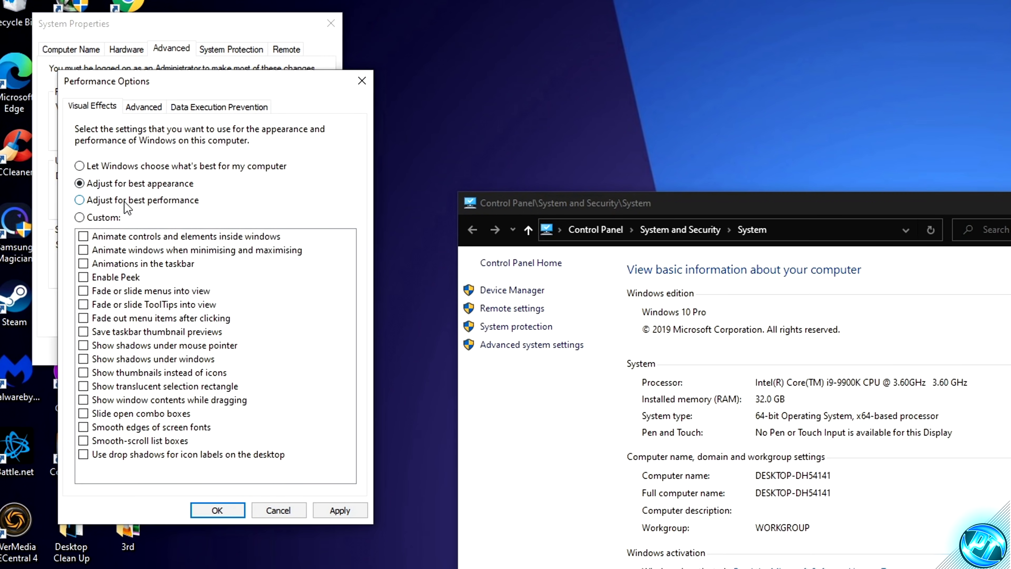
click(221, 510)
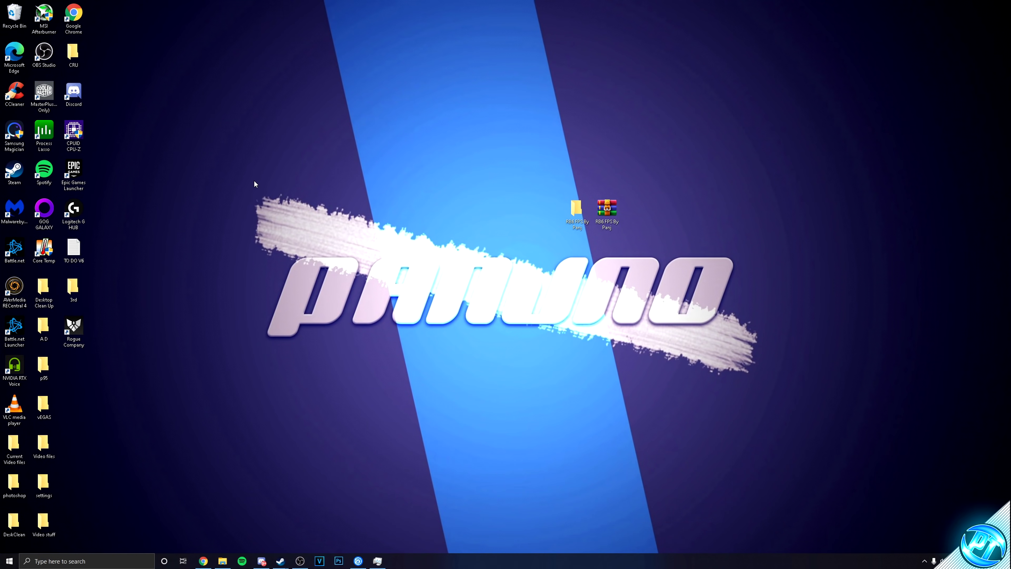
Open Defragment and Optimise Drives through a Windows search and optimise the C: drive.
click(9, 561)
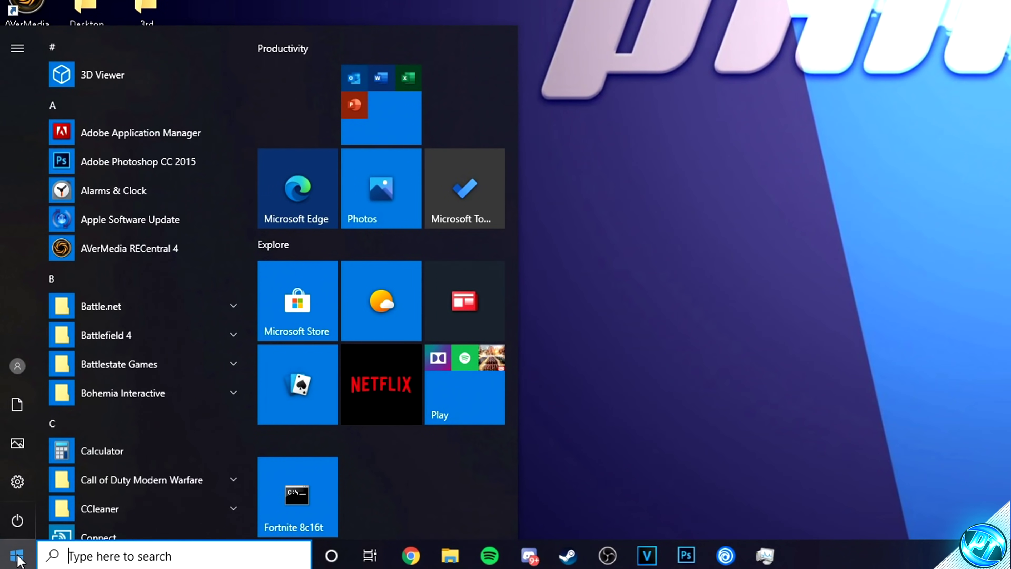
text(optimise)
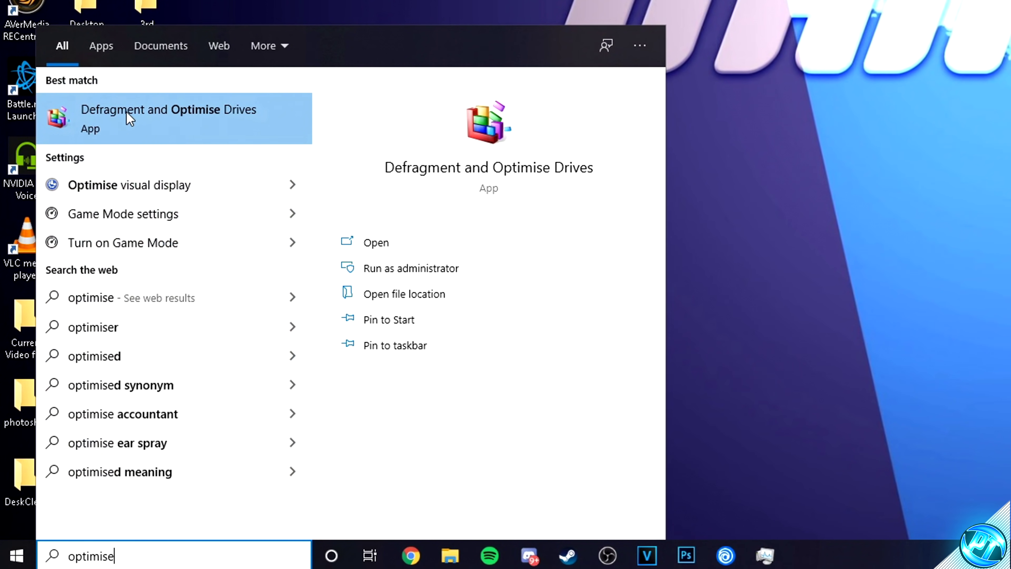
click(199, 117)
drag(415, 231, 297, 101)
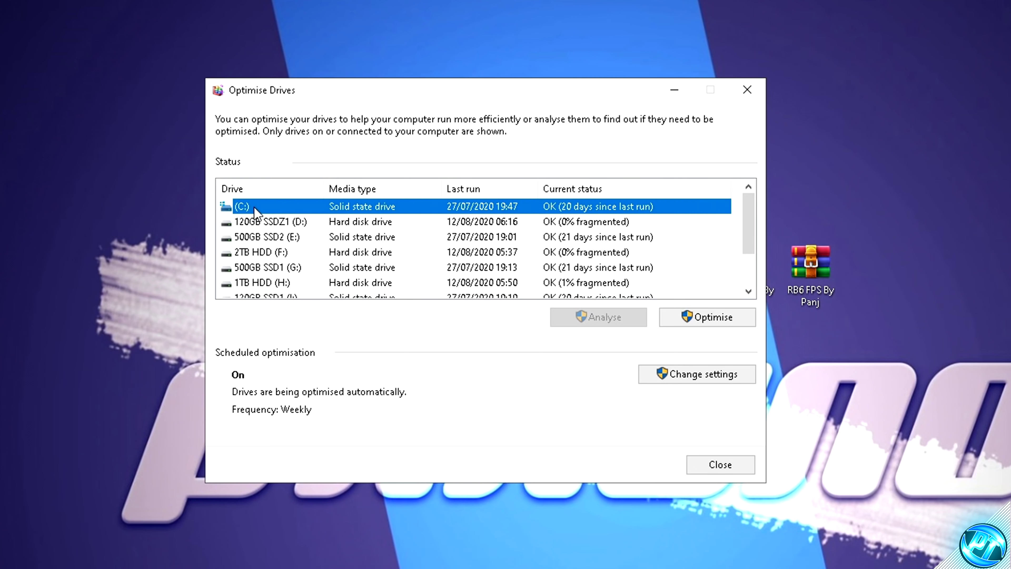
click(278, 252)
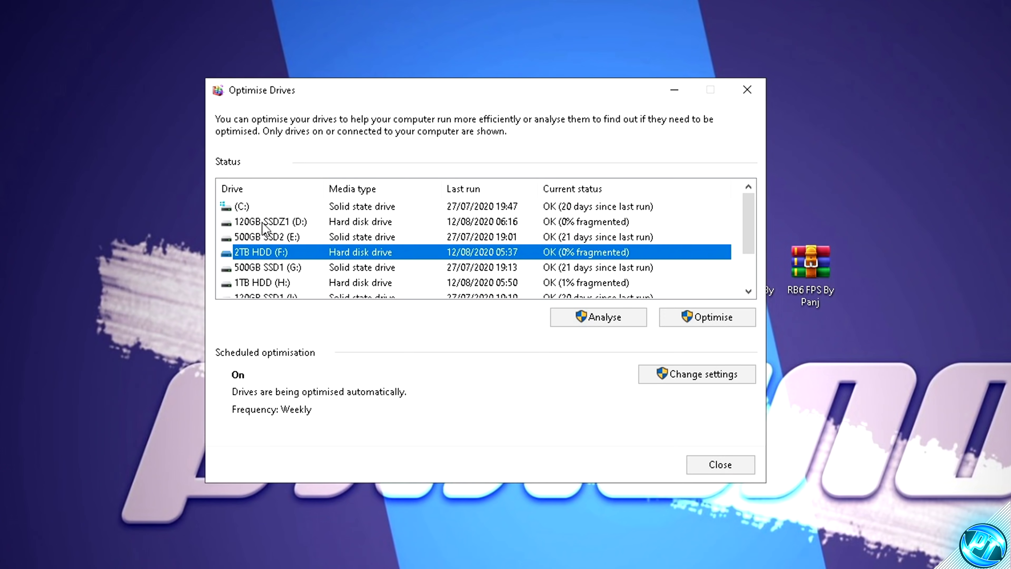
click(255, 207)
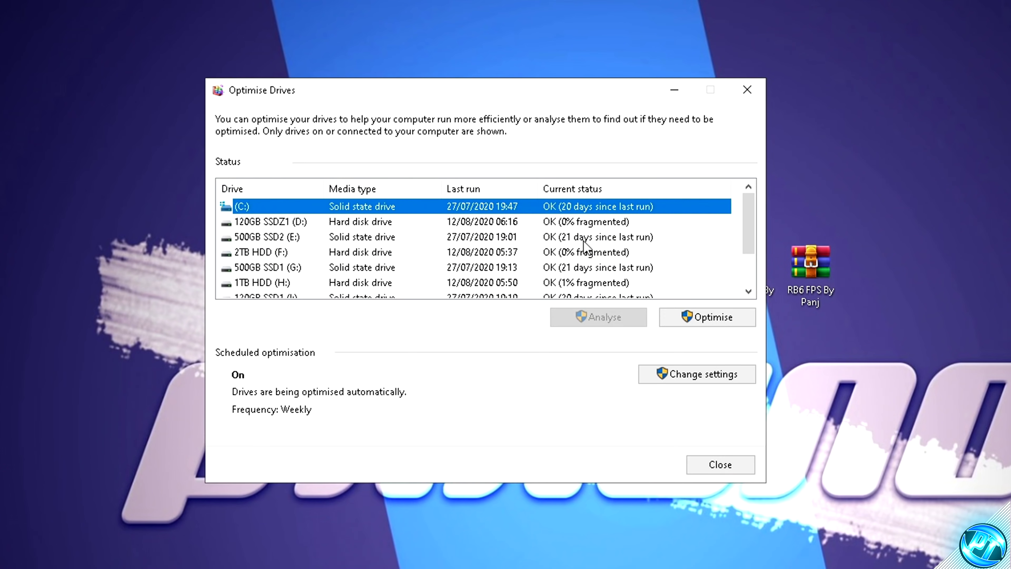
click(704, 320)
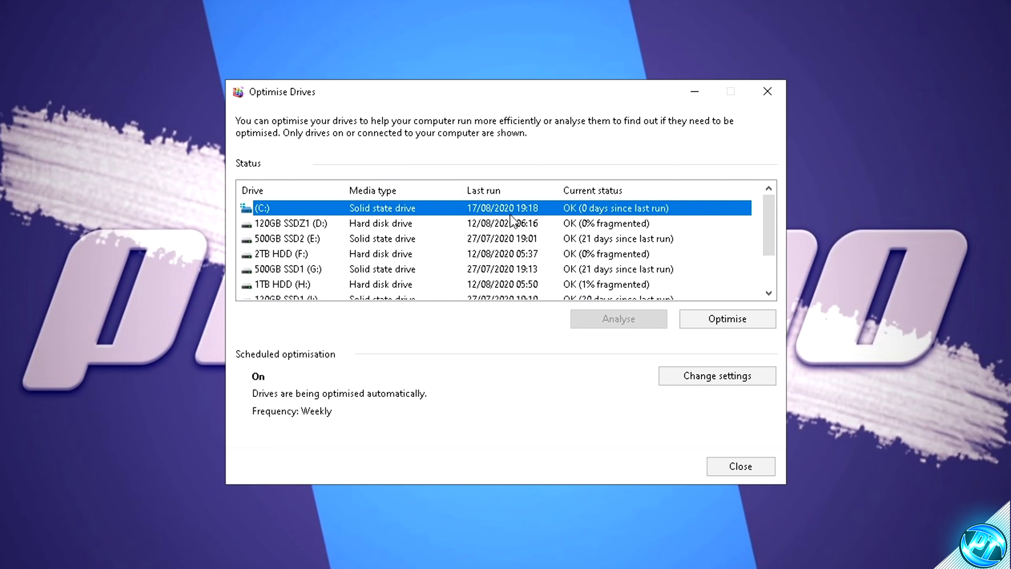
Analyse and optimise the 120GB SSDZ1 (D:) drive, and close Optimise Drives.
click(338, 226)
click(613, 318)
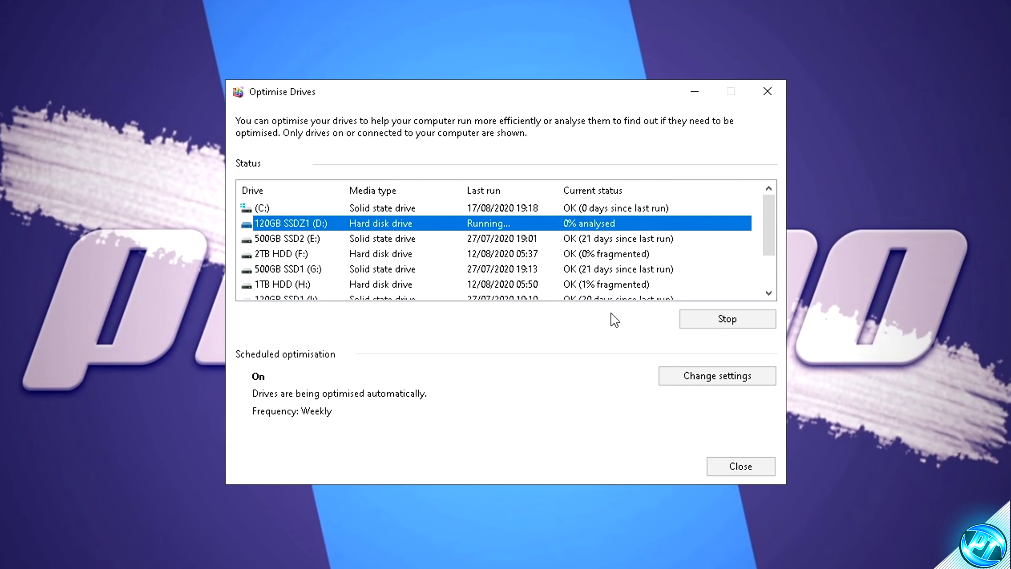
click(727, 319)
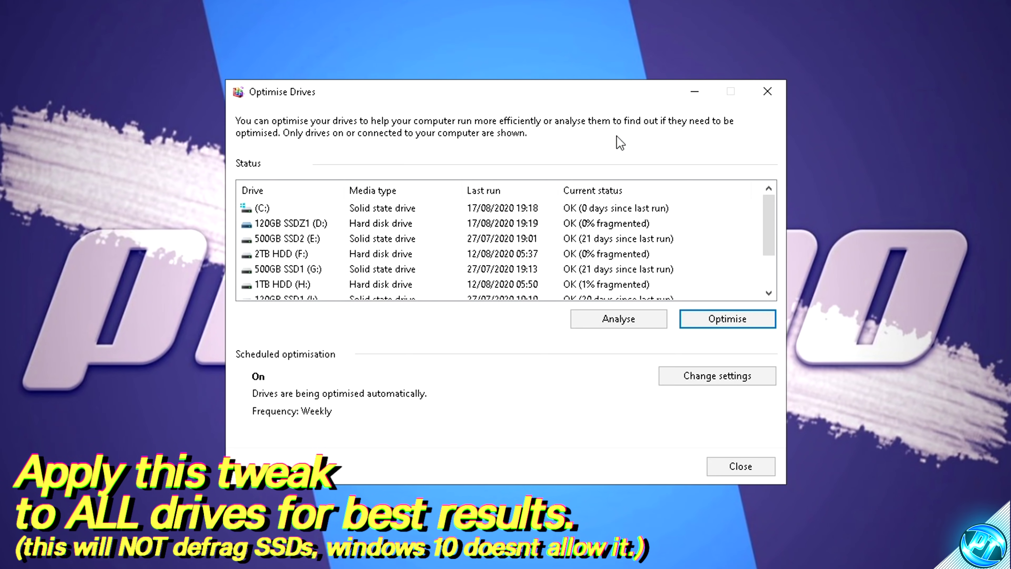
click(726, 470)
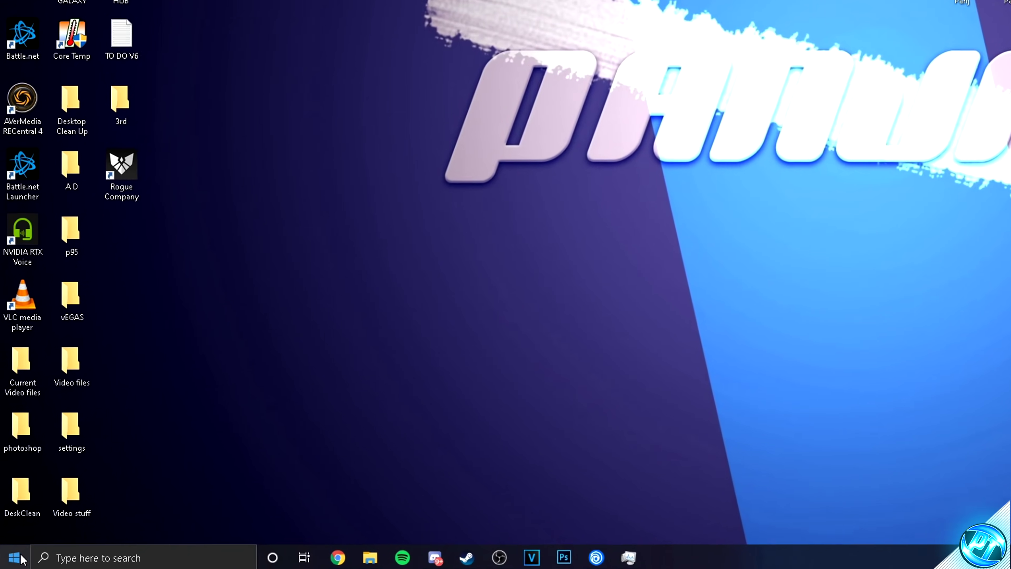
Search Windows for %temp% and open the matching temporary files folder.
click(9, 561)
text(%temp%)
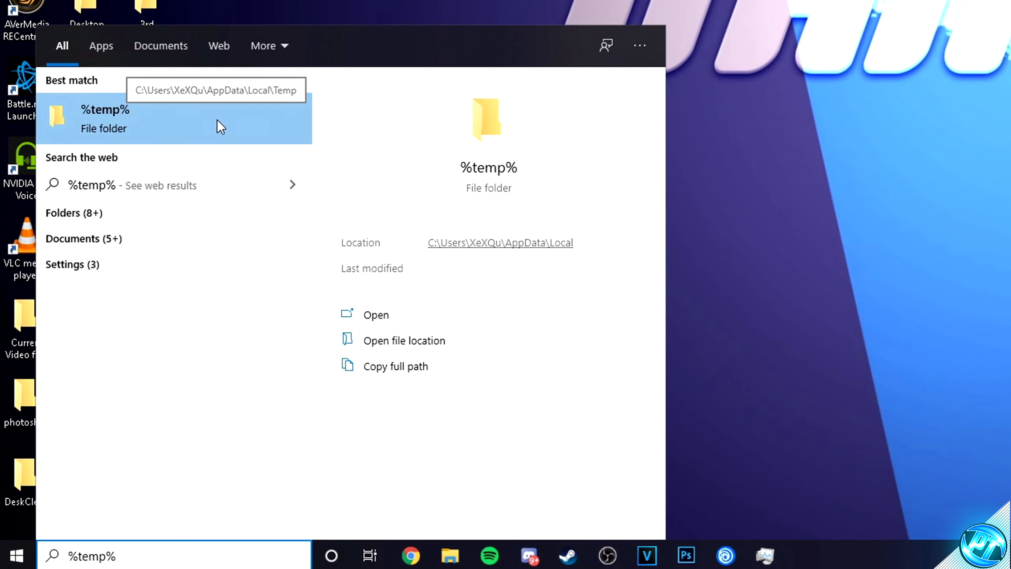
click(217, 124)
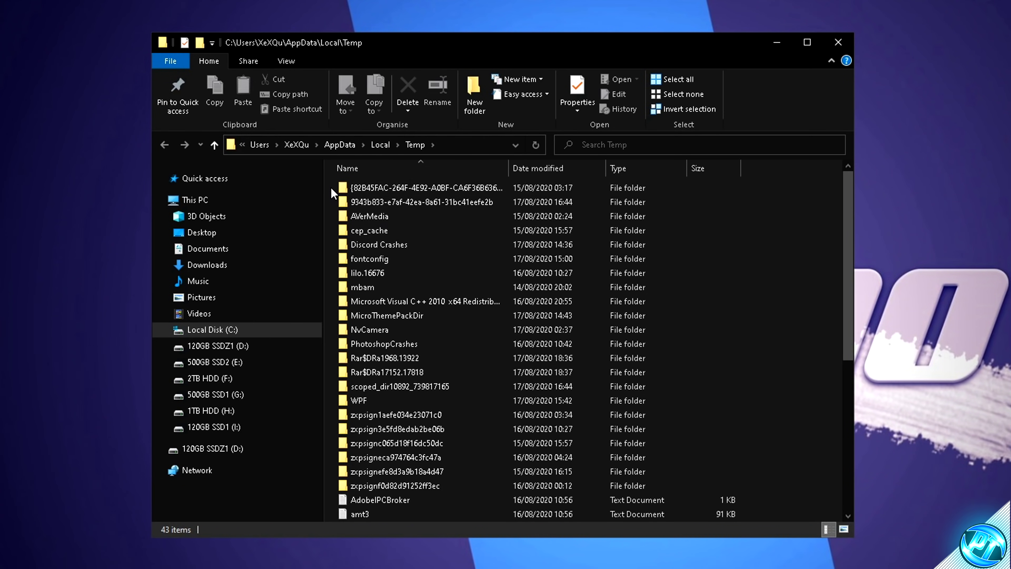
Delete all files and folders in the Temp folder, skipping any items in use, and close the folder window.
drag(332, 183, 519, 400)
right_click(520, 400)
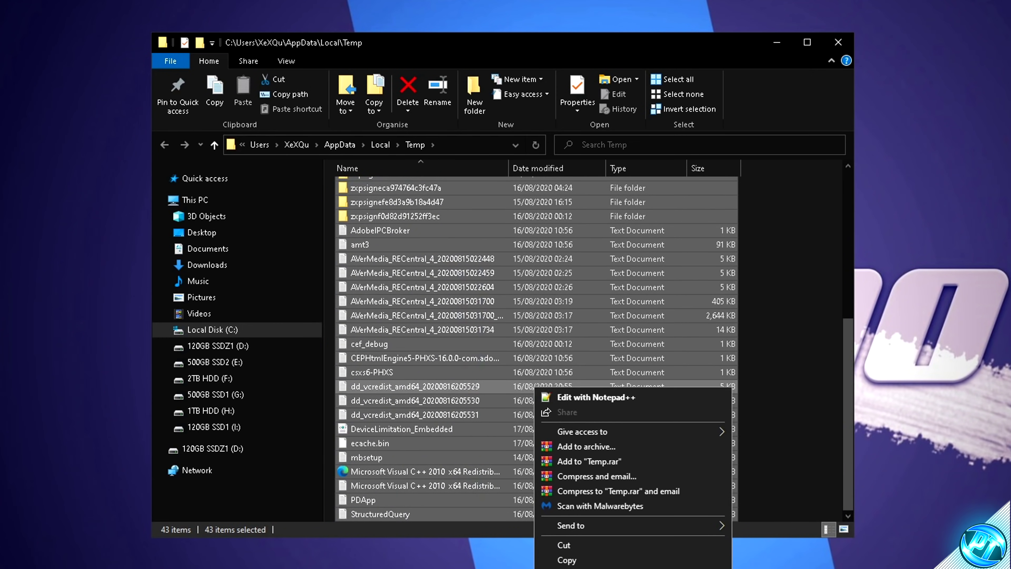
key(Delete)
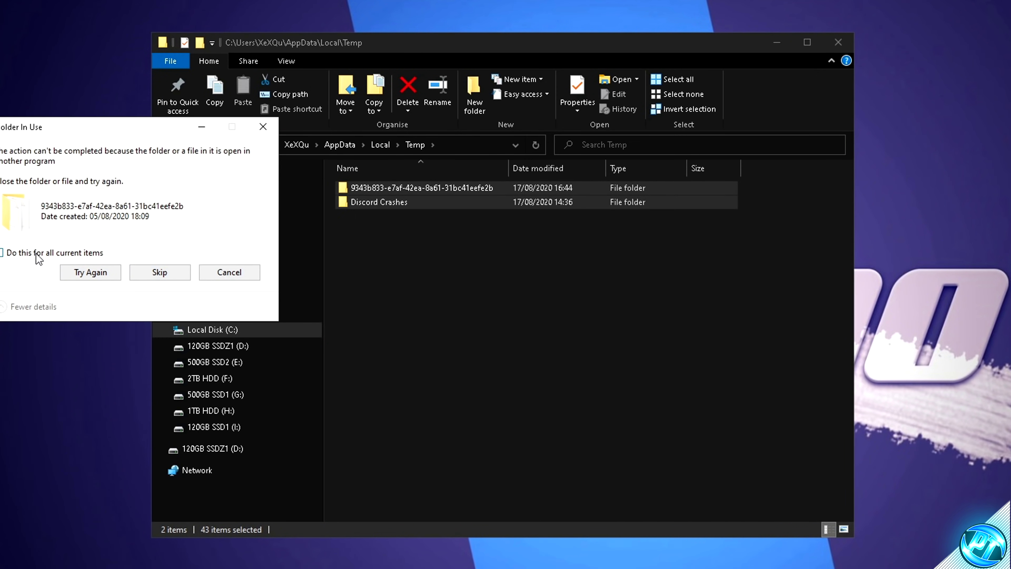
click(161, 275)
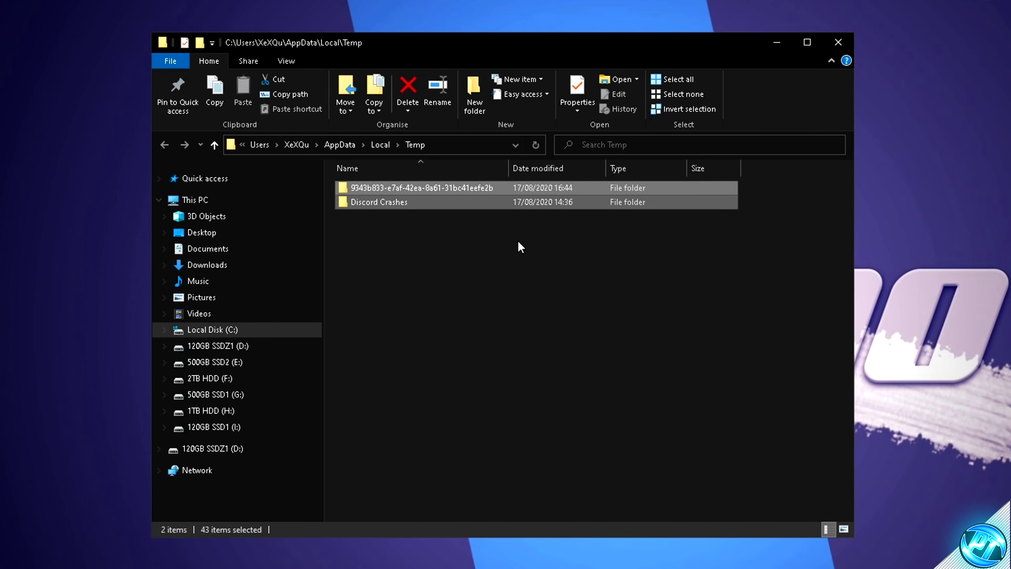
click(515, 248)
drag(407, 238, 383, 197)
click(393, 247)
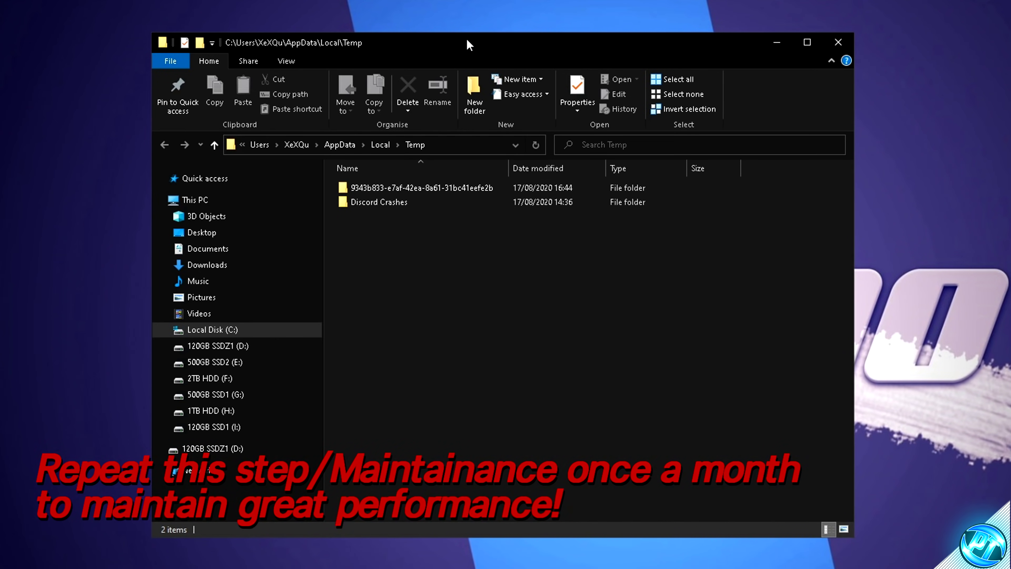
click(836, 52)
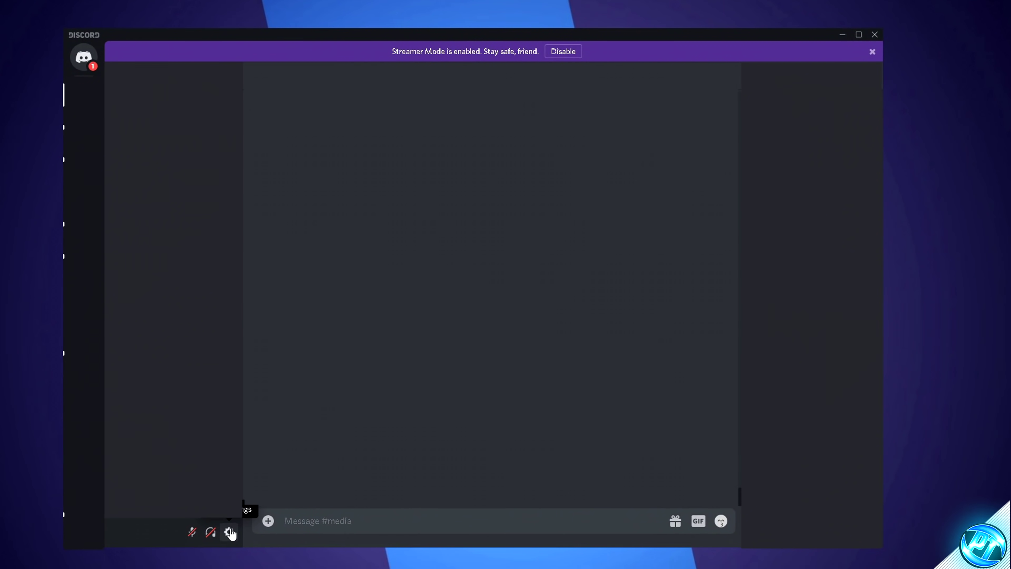
In Discord, open the user settings and examine the in-game overlay setting and the Appearance options.
click(229, 532)
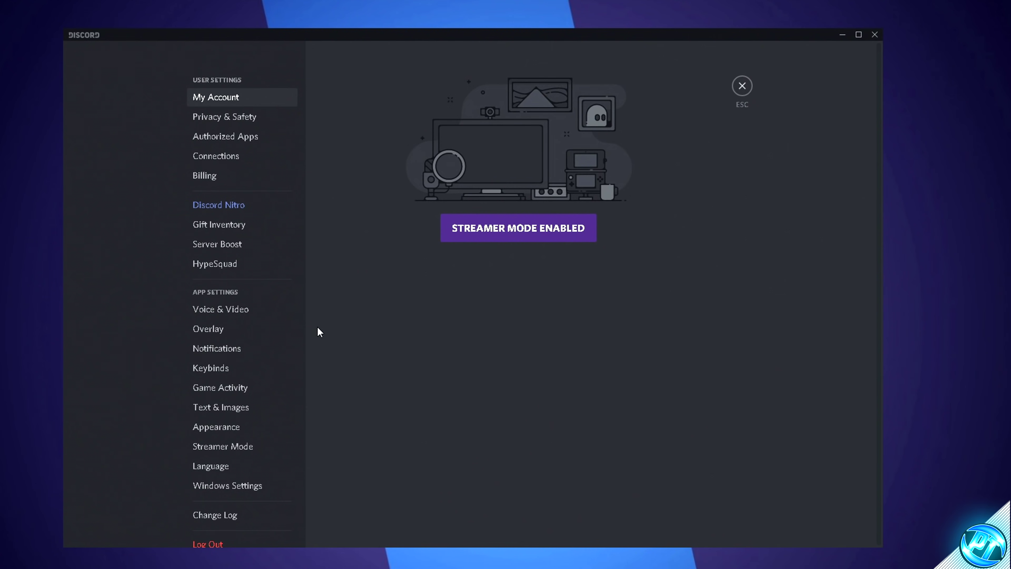
click(231, 331)
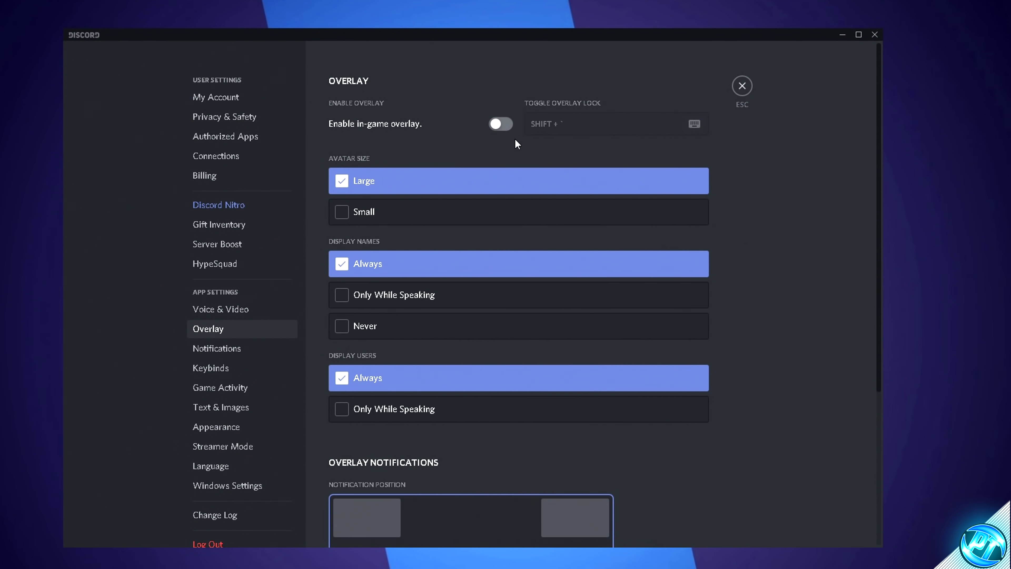
click(222, 428)
scroll(476, 267, down, 15)
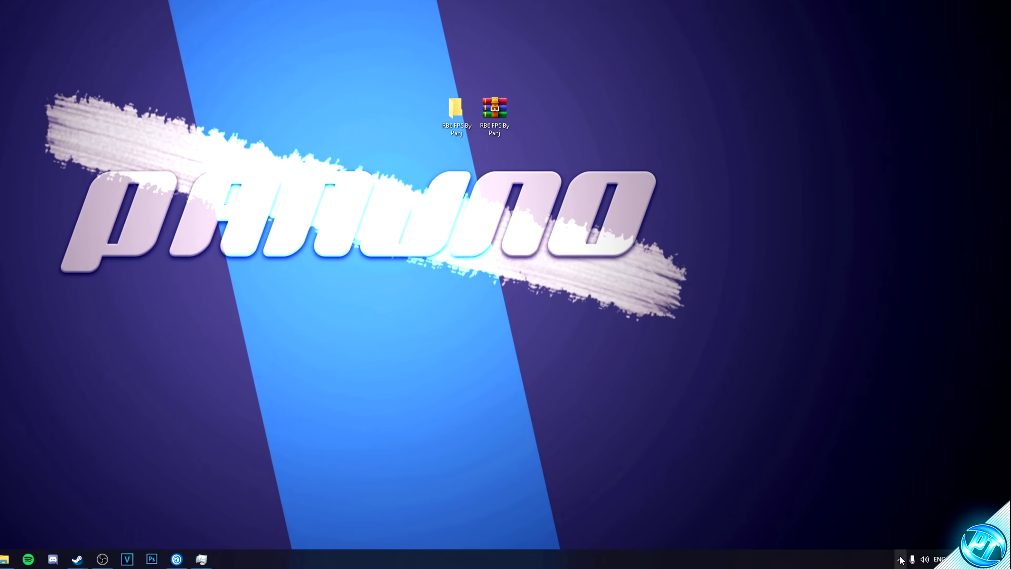
Show the hidden system tray icons to review which apps are running in the background.
click(924, 561)
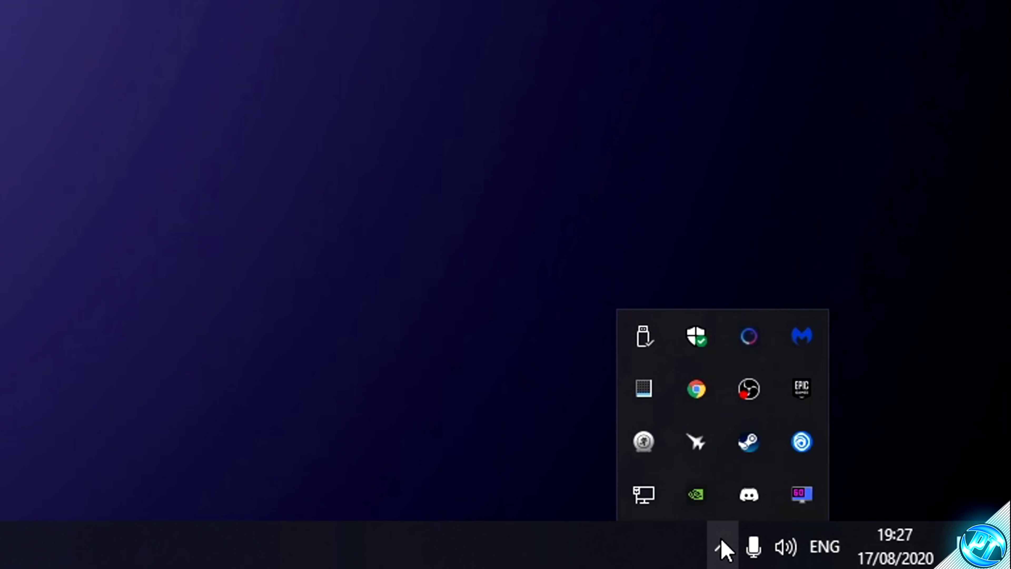
click(706, 402)
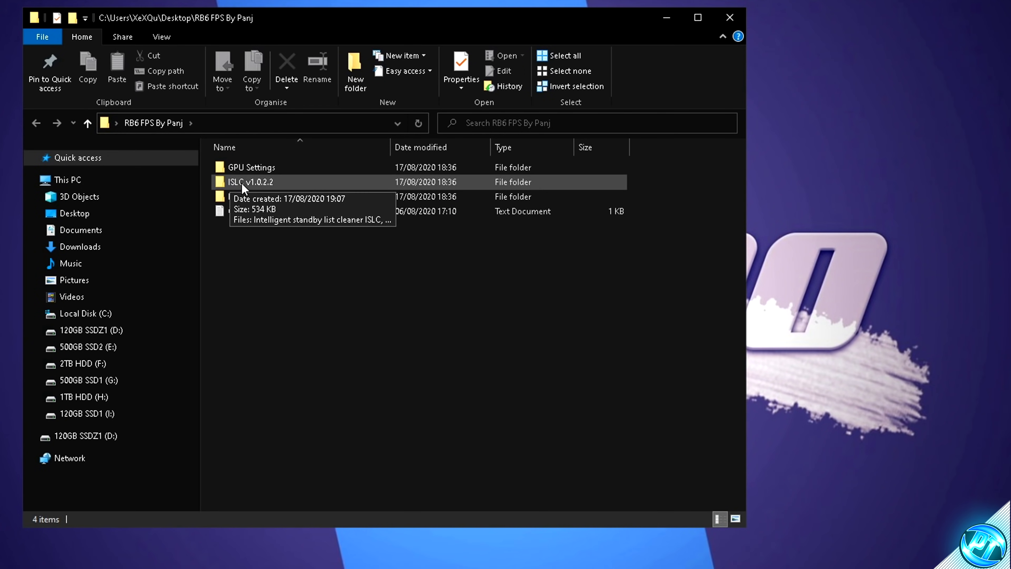
Move the ISLC v1.0.2.2 folder to the desktop, and launch Intelligent standby list cleaner from it.
drag(225, 182, 780, 124)
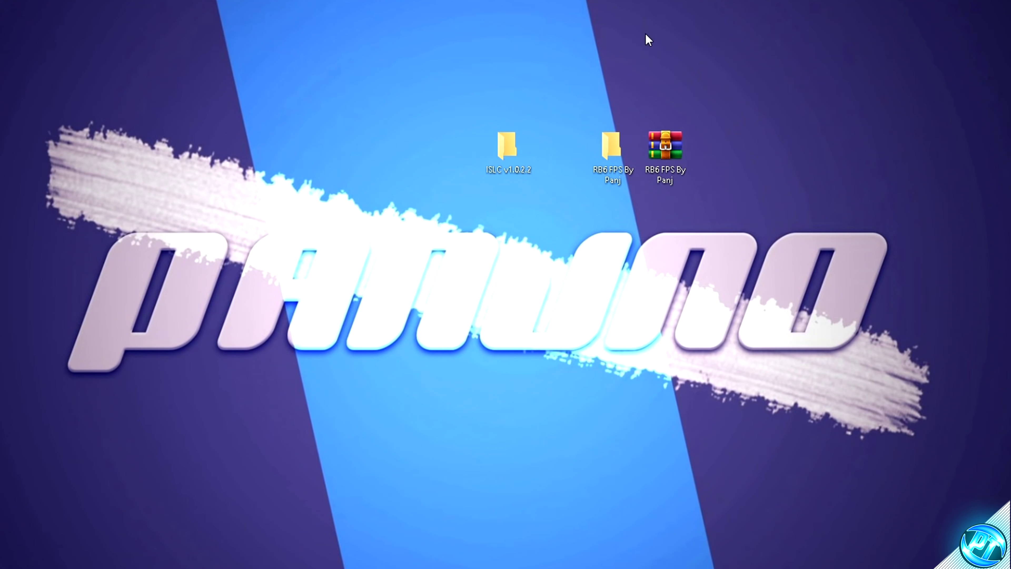
double_click(502, 142)
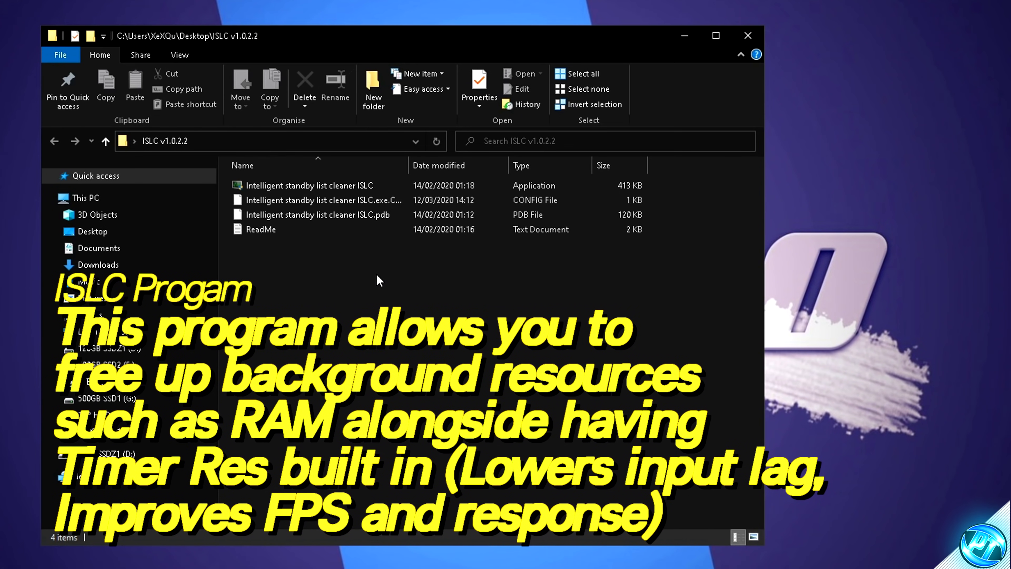
click(300, 187)
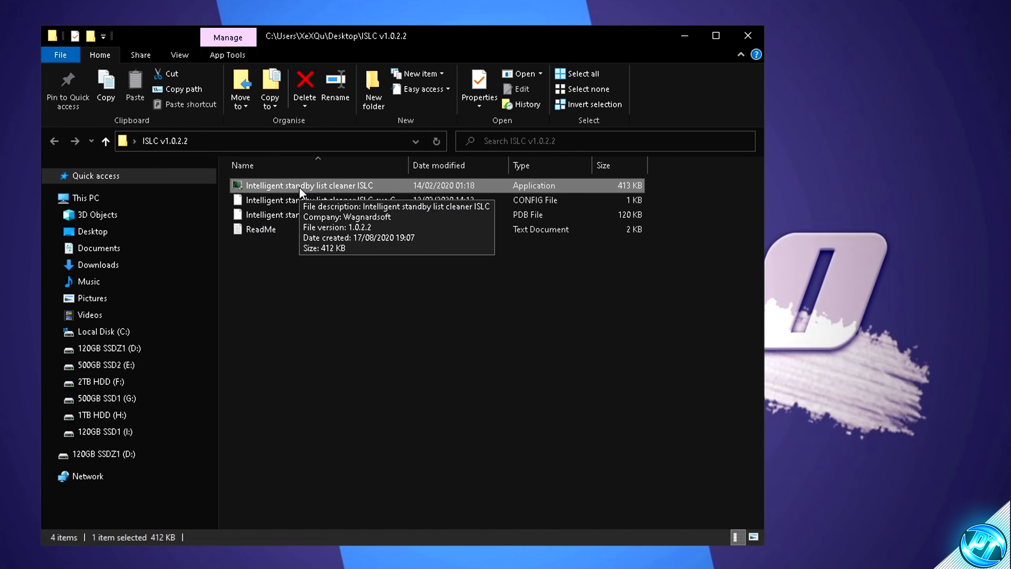
double_click(300, 187)
click(331, 436)
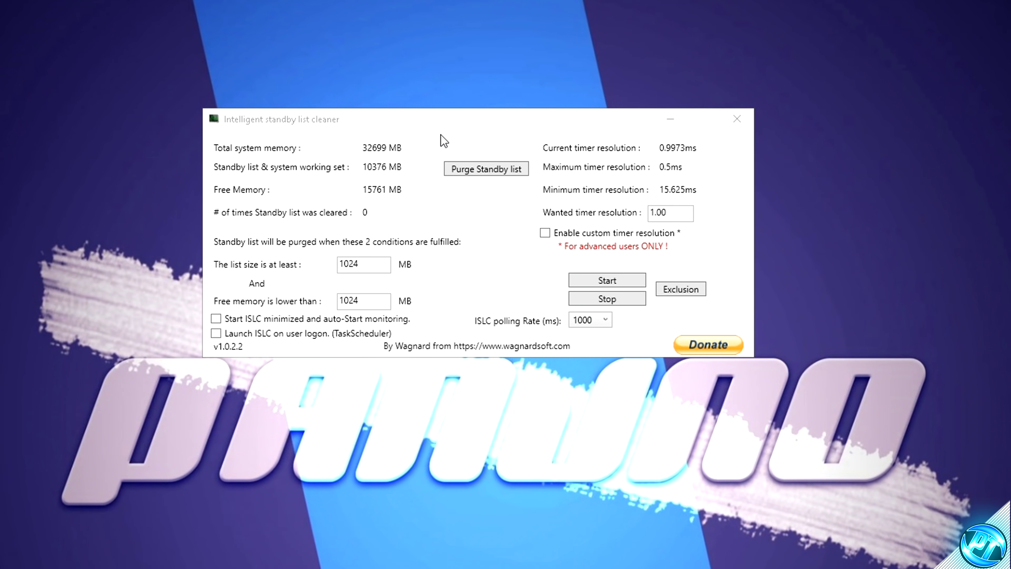
Set the standby list purge conditions to a list size of at least 1024 MB and free memory lower than 16000 MB.
double_click(362, 264)
key(BackSpace)
text(1)
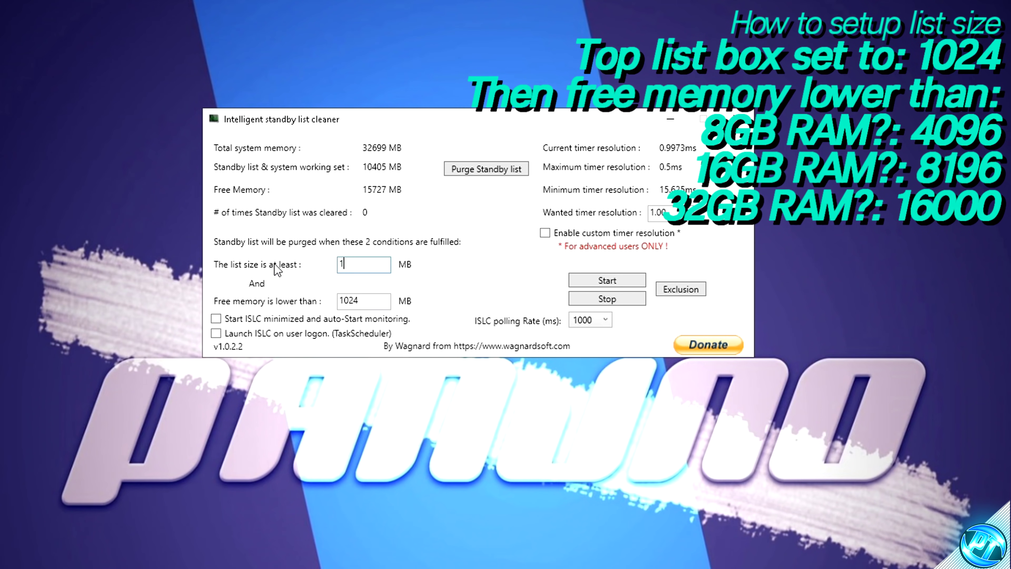
text(024)
key(Tab)
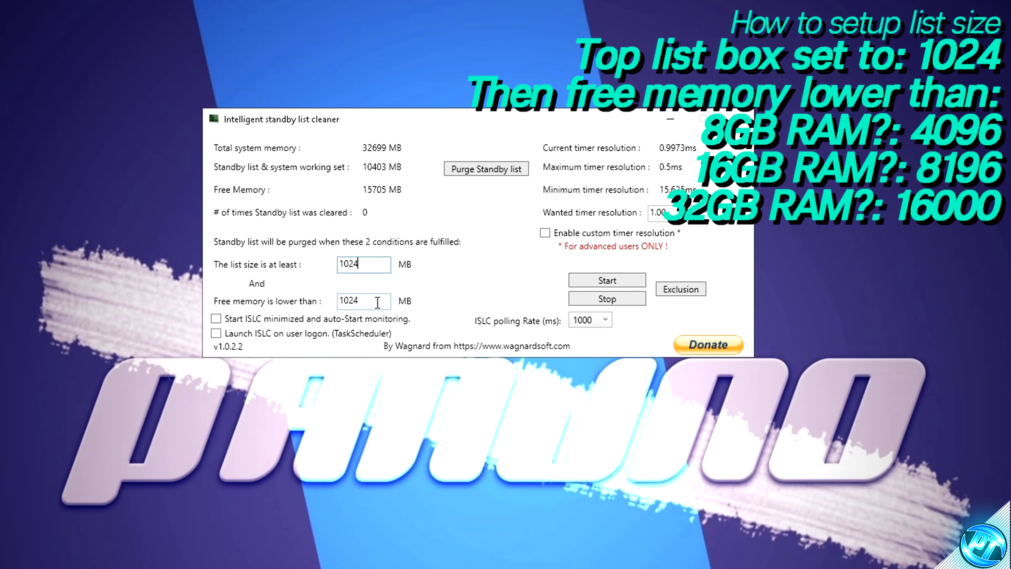
key(BackSpace)
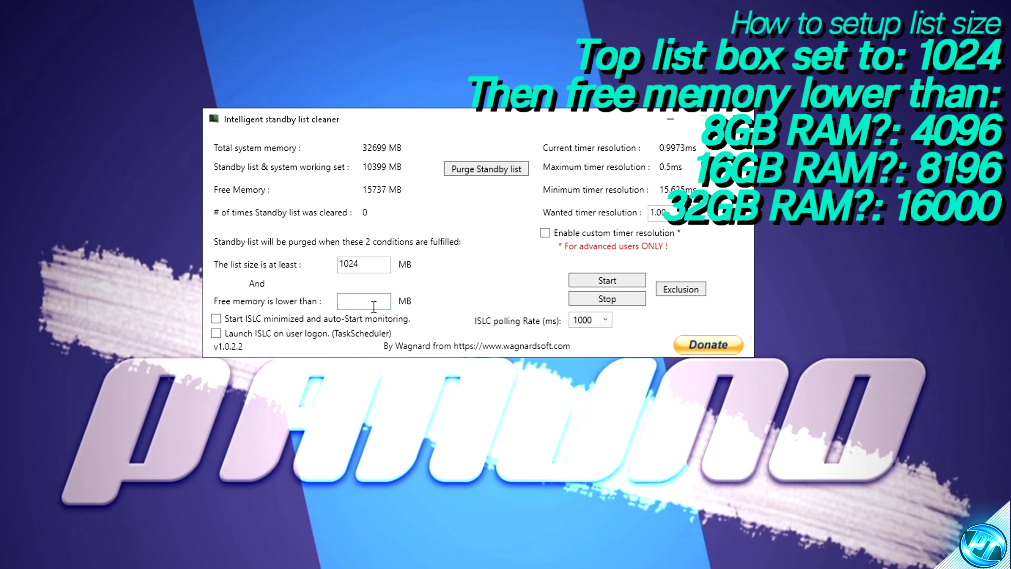
text(16000)
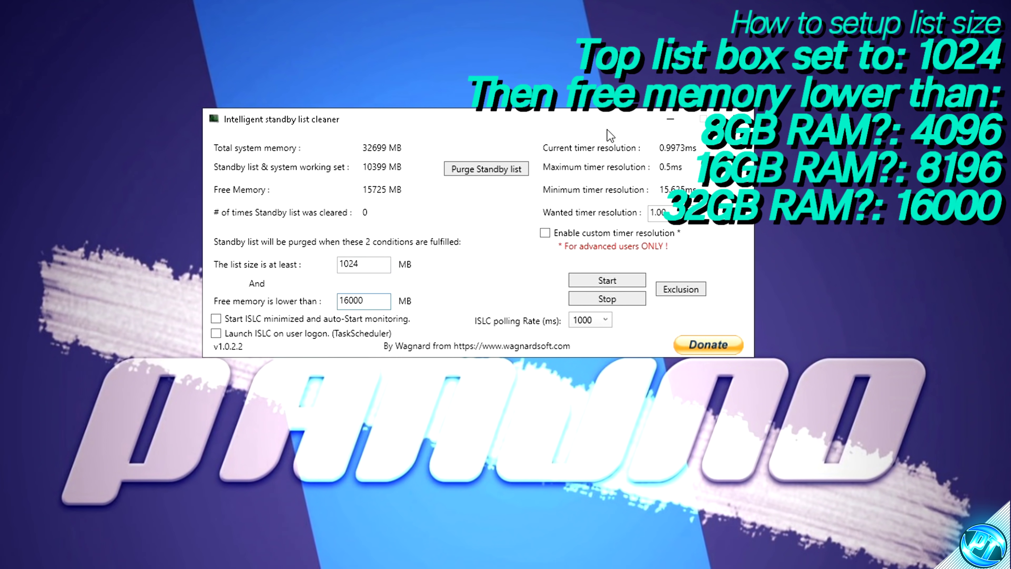
Enable the custom timer resolution at 0.50 and set the ISLC polling rate to 500 ms.
click(545, 232)
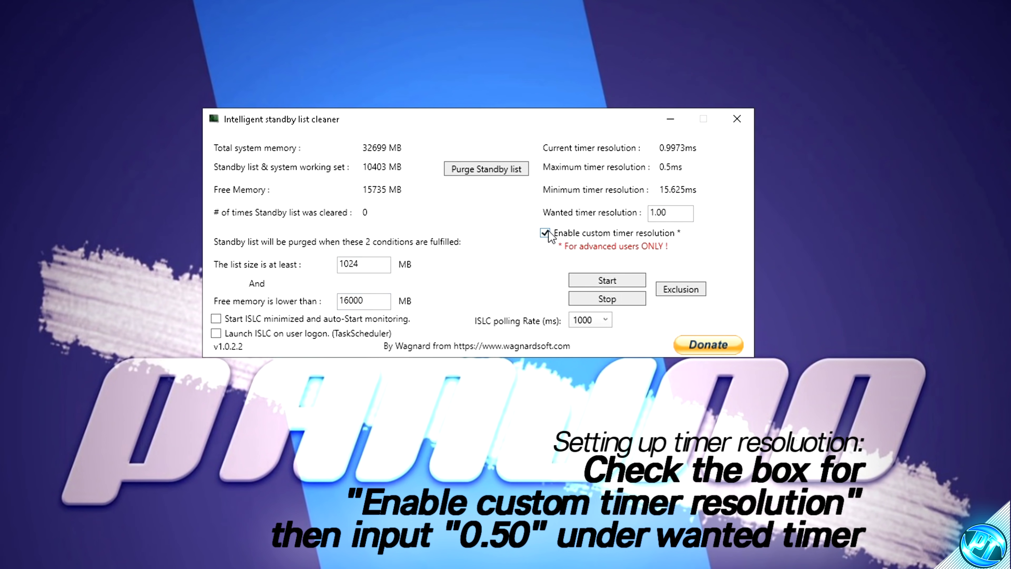
key(shift+Tab)
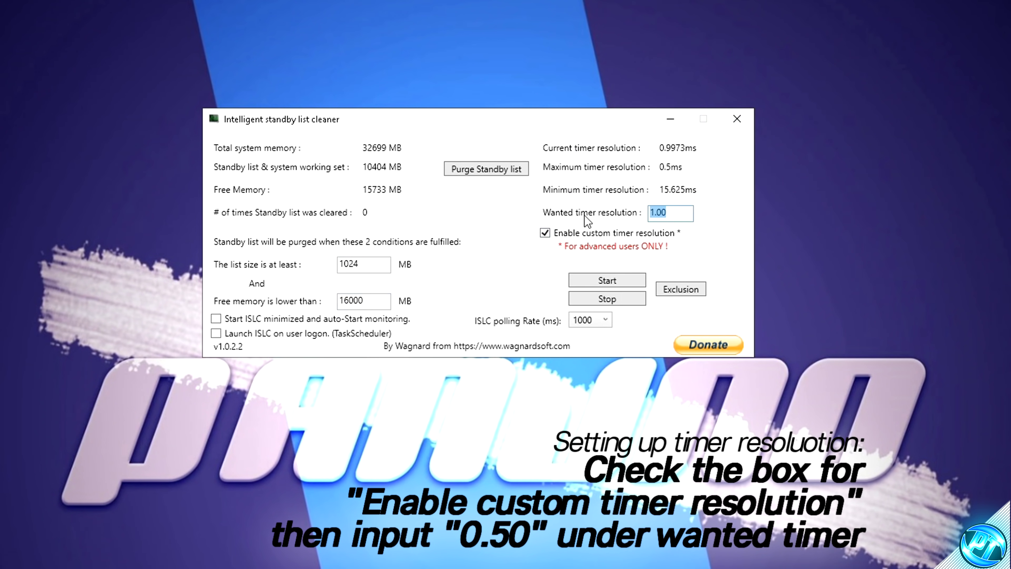
text(0.50)
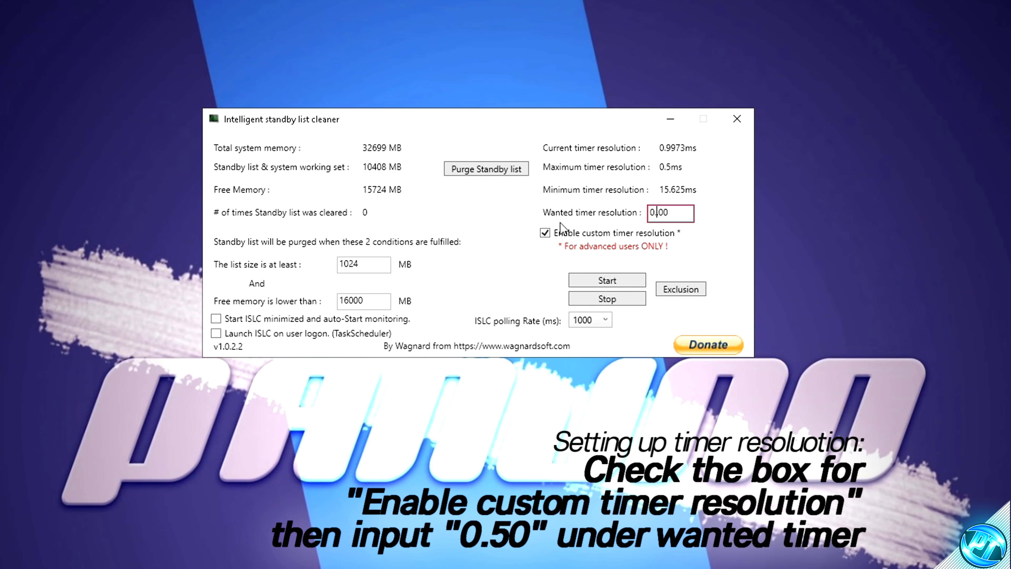
key(Delete)
key(Delete)
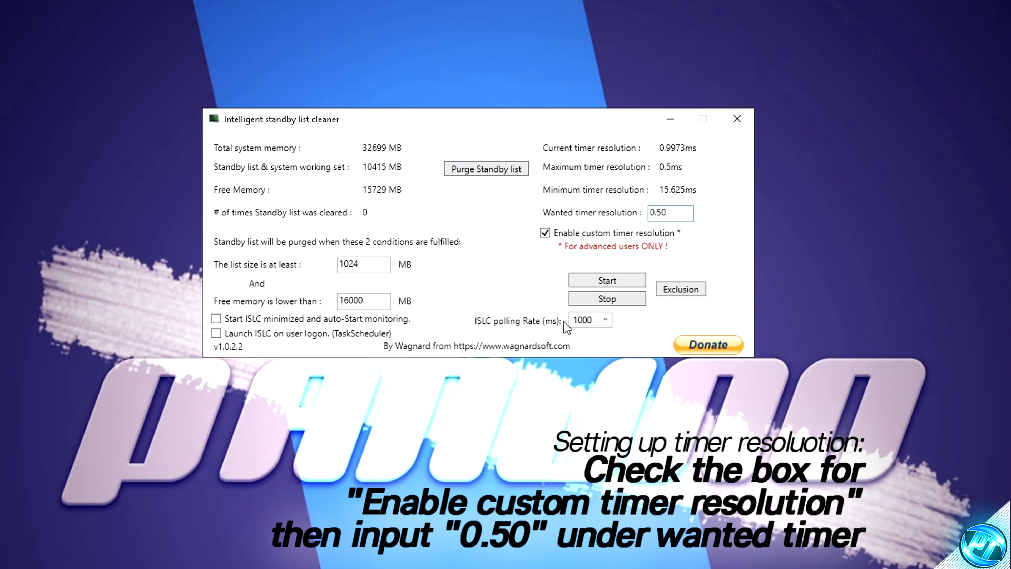
click(590, 320)
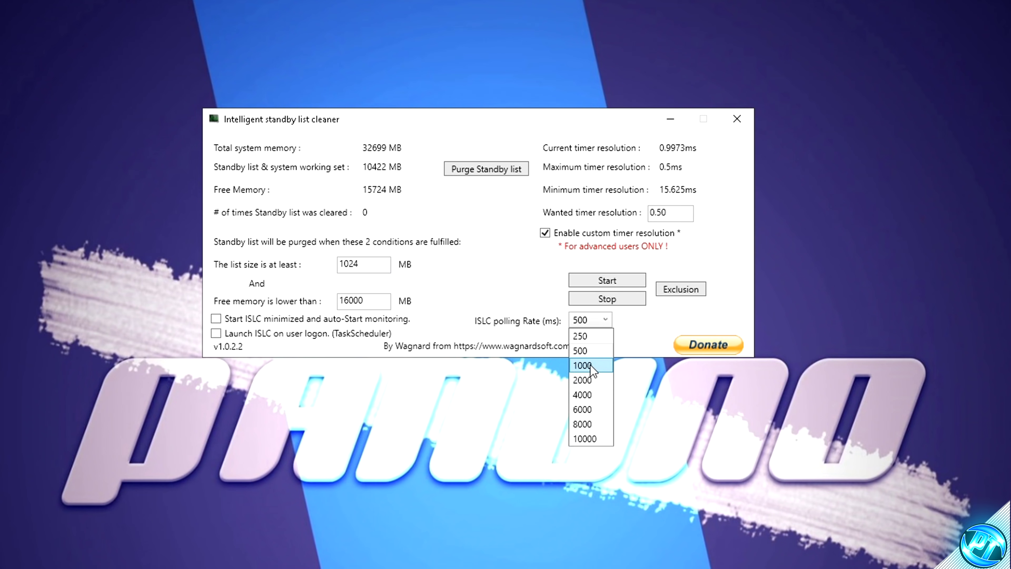
key(Escape)
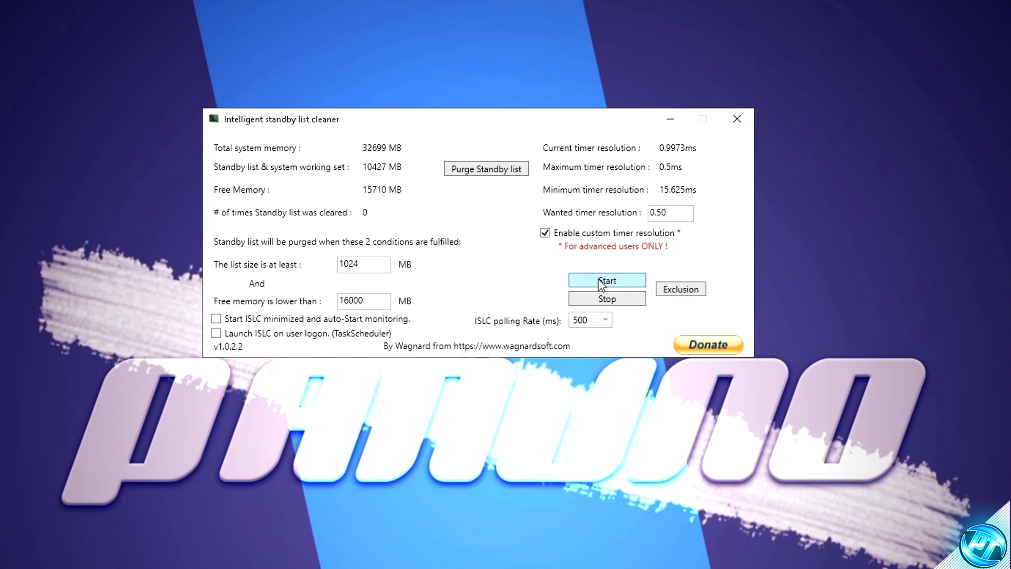
Start the ISLC monitoring, purge the standby list manually, and minimise the program.
click(597, 281)
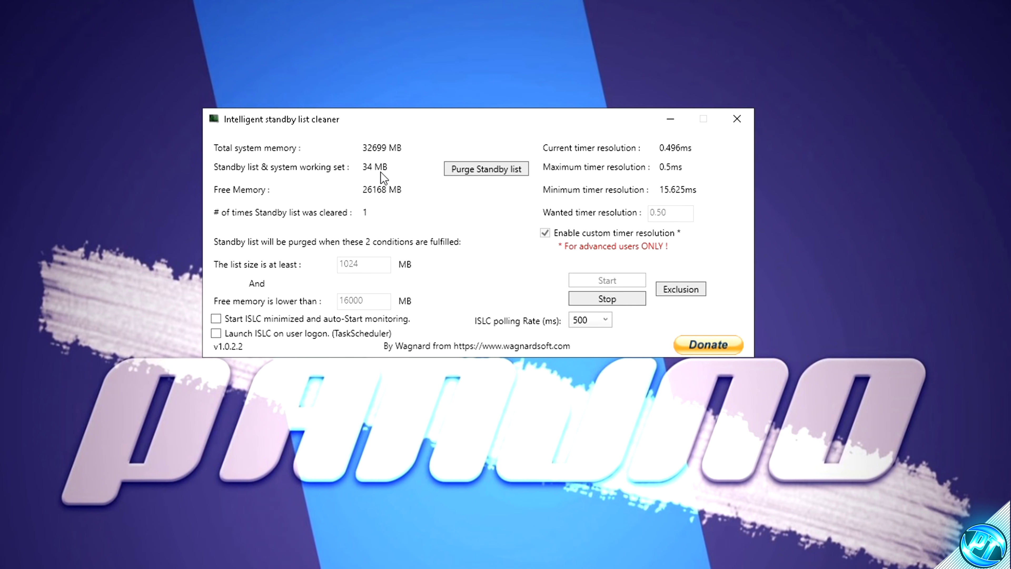
click(469, 170)
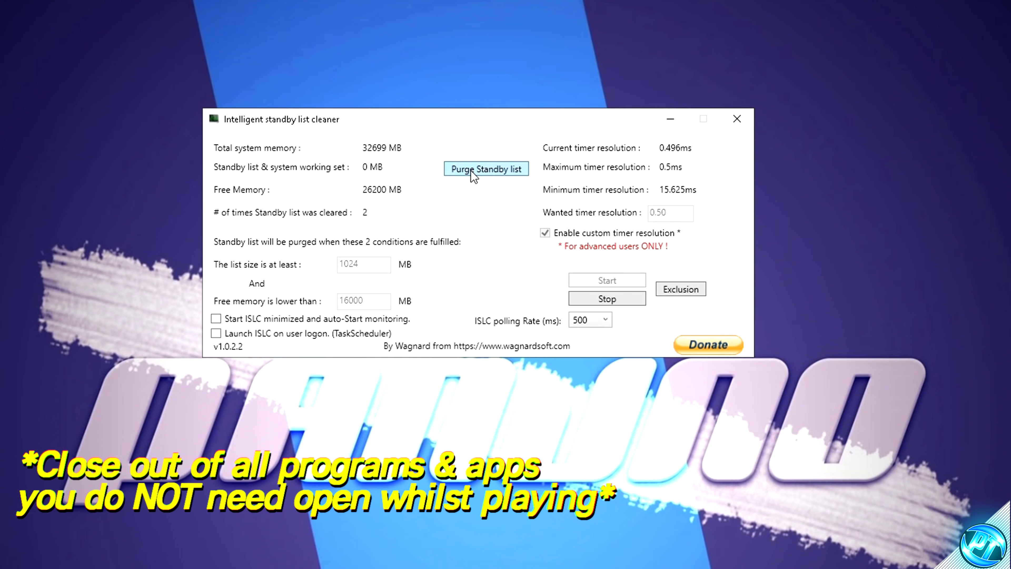
click(670, 118)
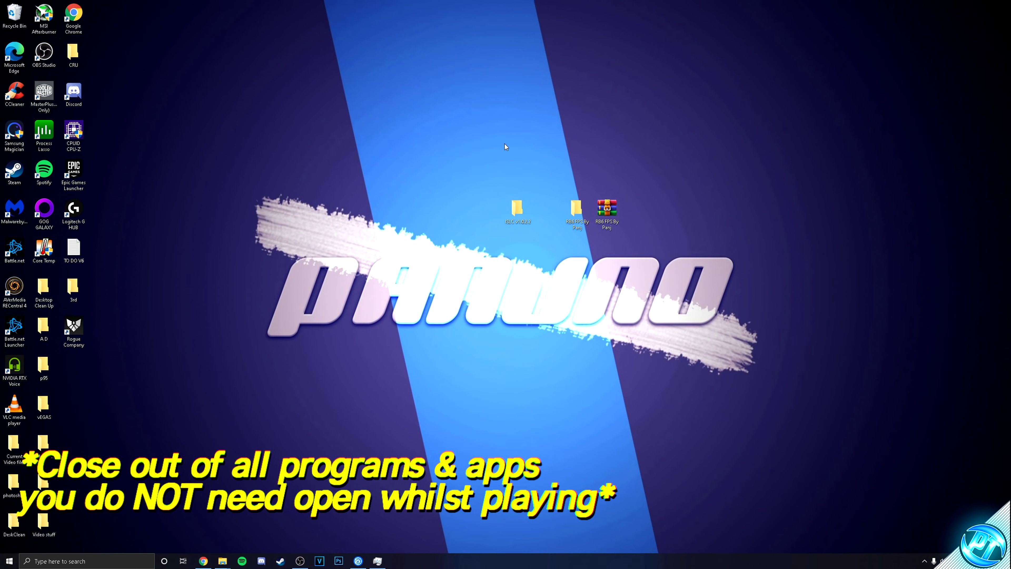
Switch to Uplay and start Rainbow Six Siege from its game page.
click(359, 561)
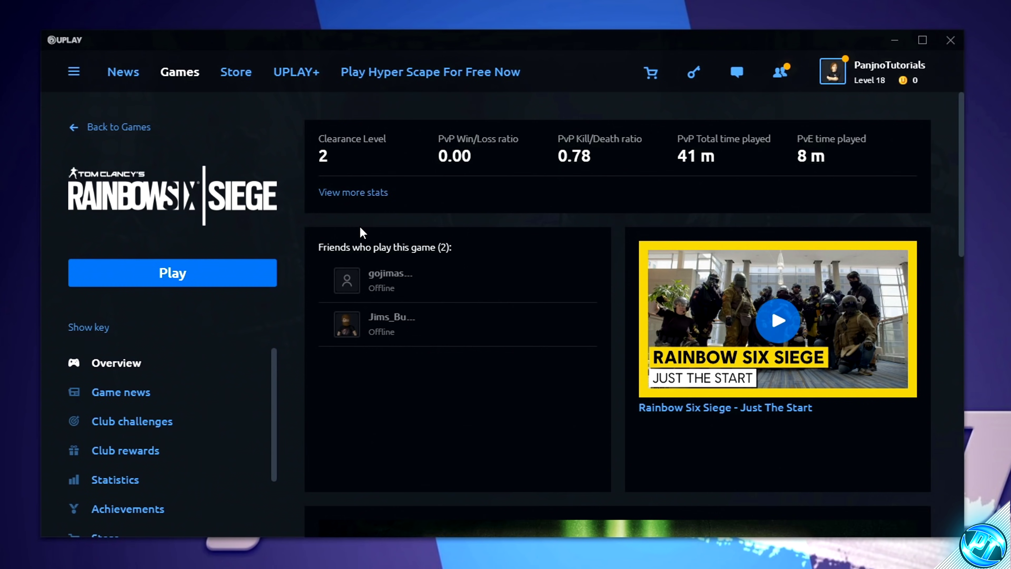
click(208, 275)
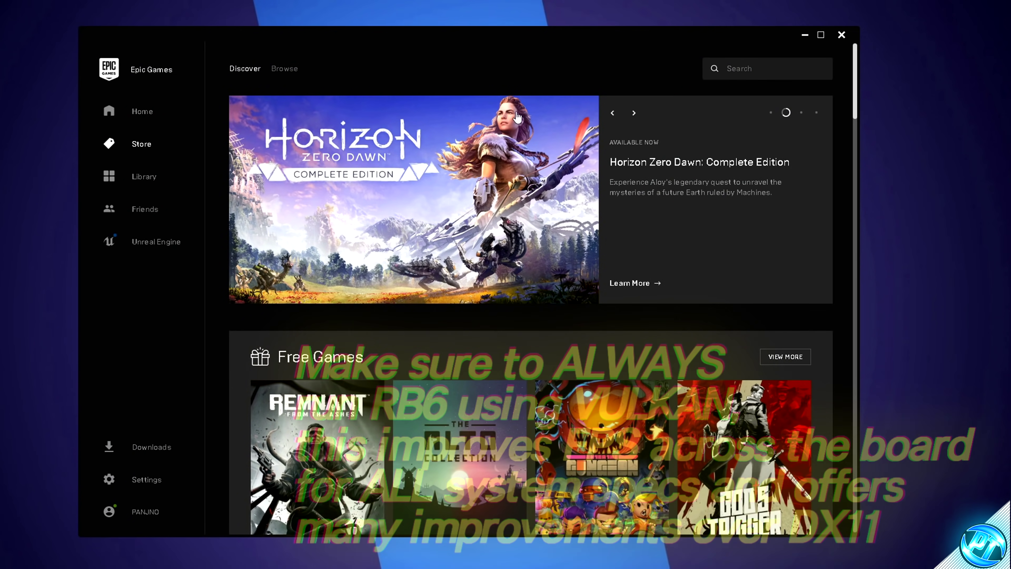
In the Epic Games launcher's library, open the options for ARK: Survival Evolved.
click(144, 180)
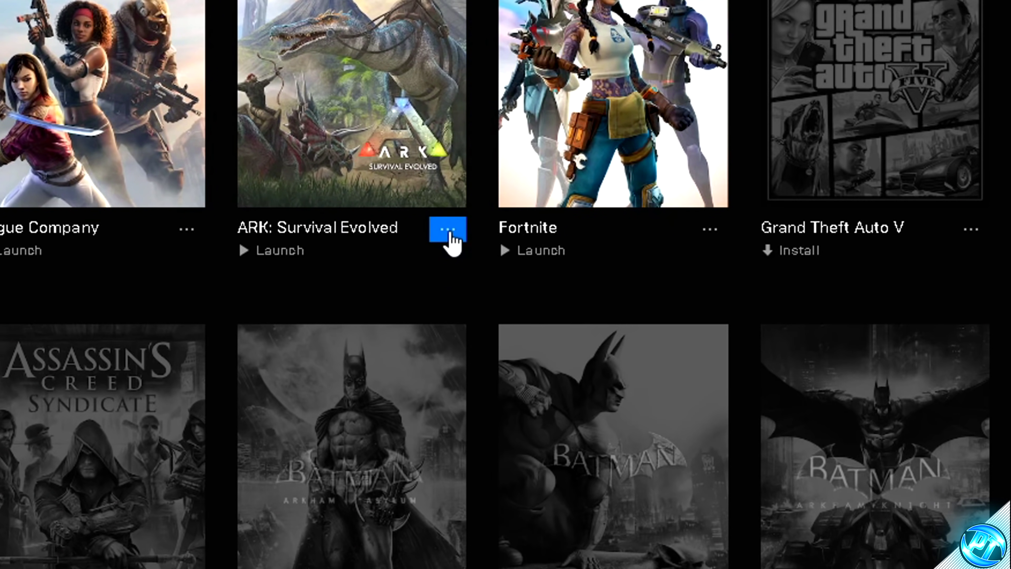
click(455, 251)
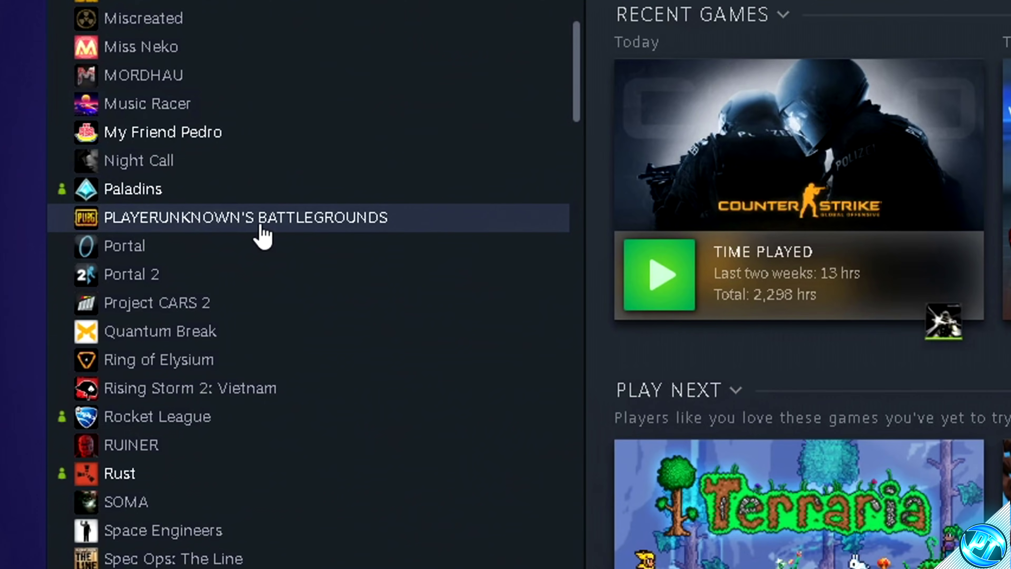
In Steam, open the properties of PLAYERUNKNOWN'S BATTLEGROUNDS, select "NONE - Opt out of all beta programs" for its betas, and close them.
click(163, 350)
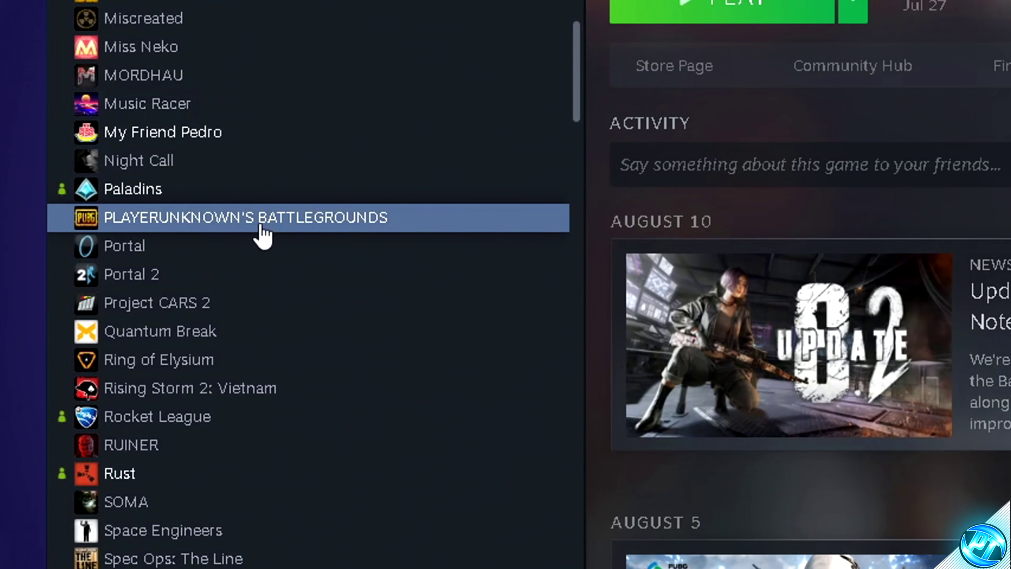
right_click(163, 349)
click(322, 382)
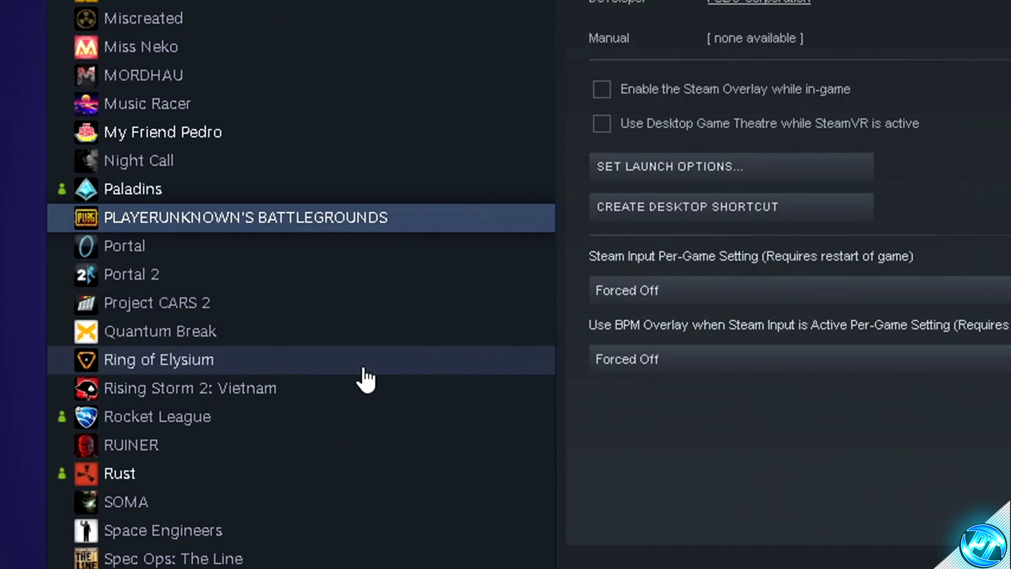
click(498, 67)
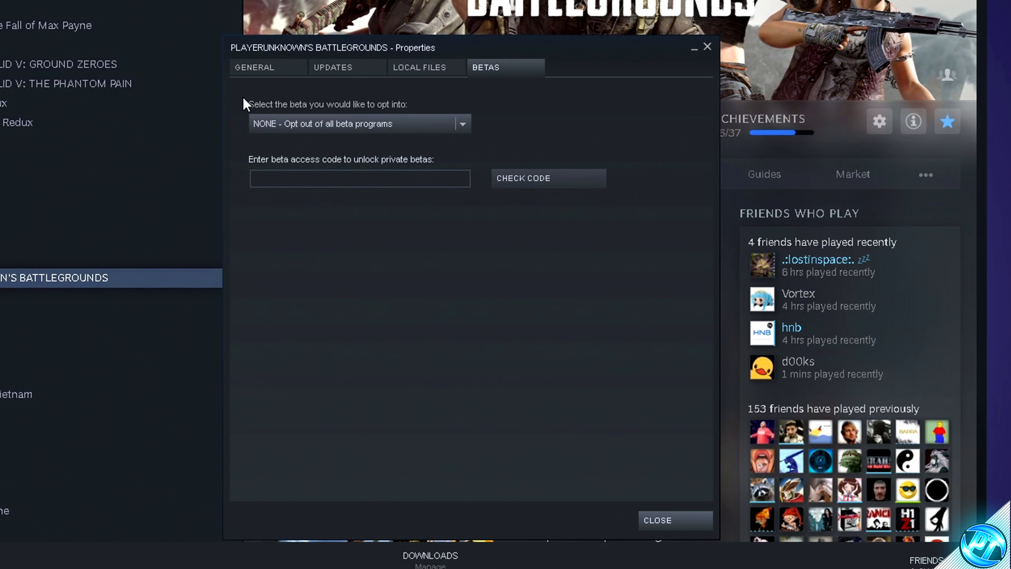
click(452, 129)
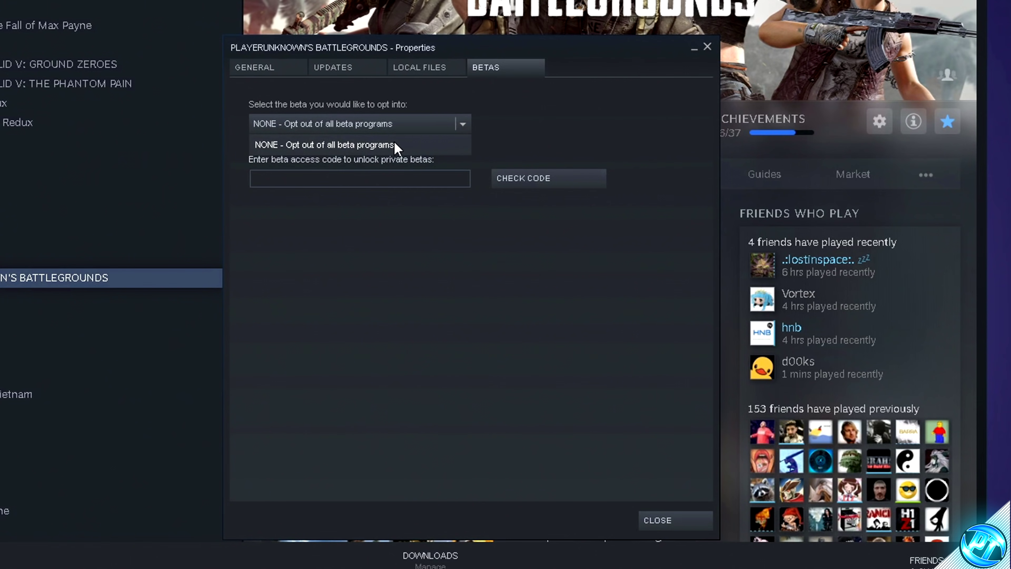
click(373, 147)
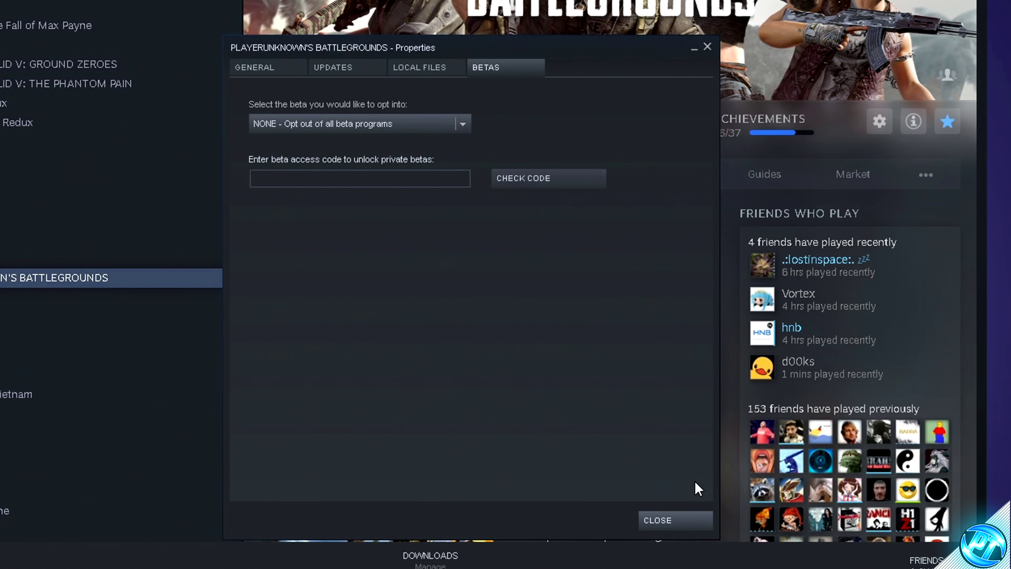
click(653, 522)
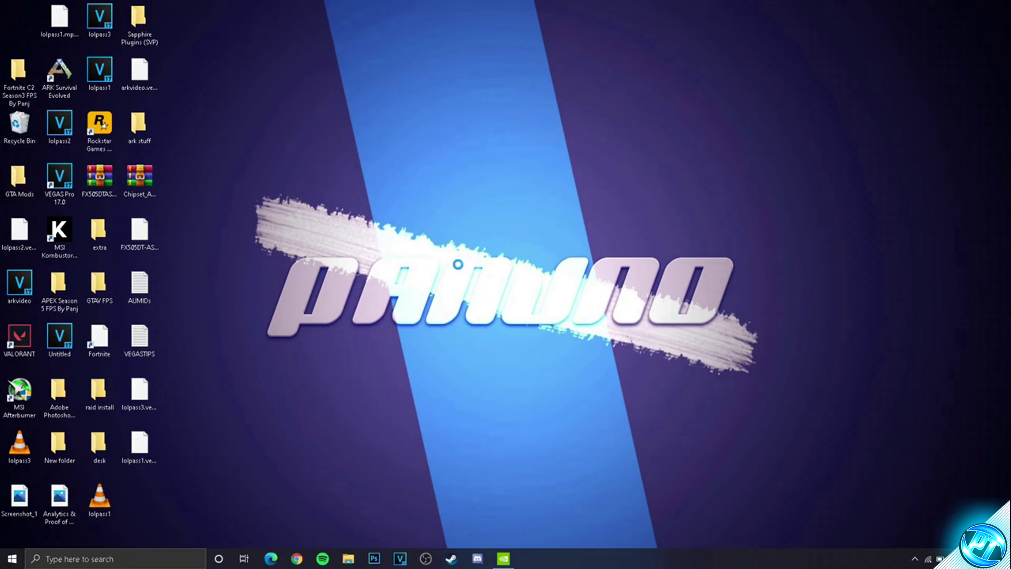
In the Windows display settings, set Multiple displays to "Show only on 2".
right_click(458, 264)
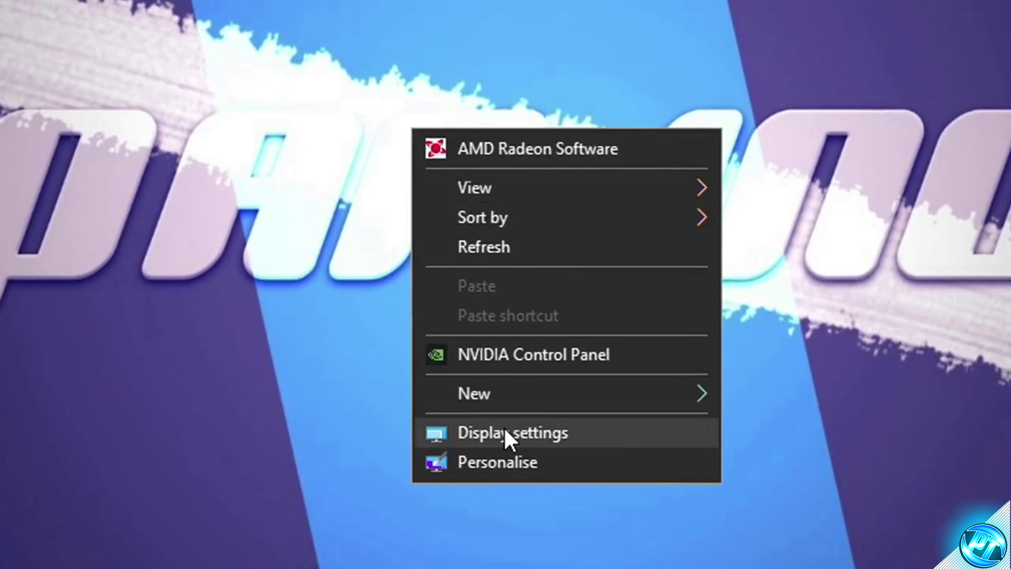
click(506, 433)
click(405, 422)
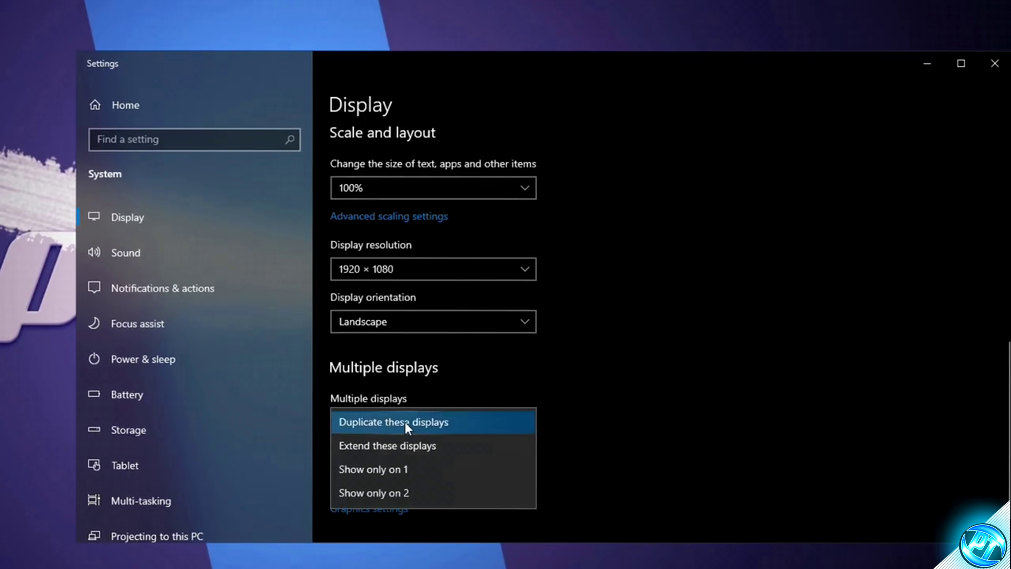
click(416, 492)
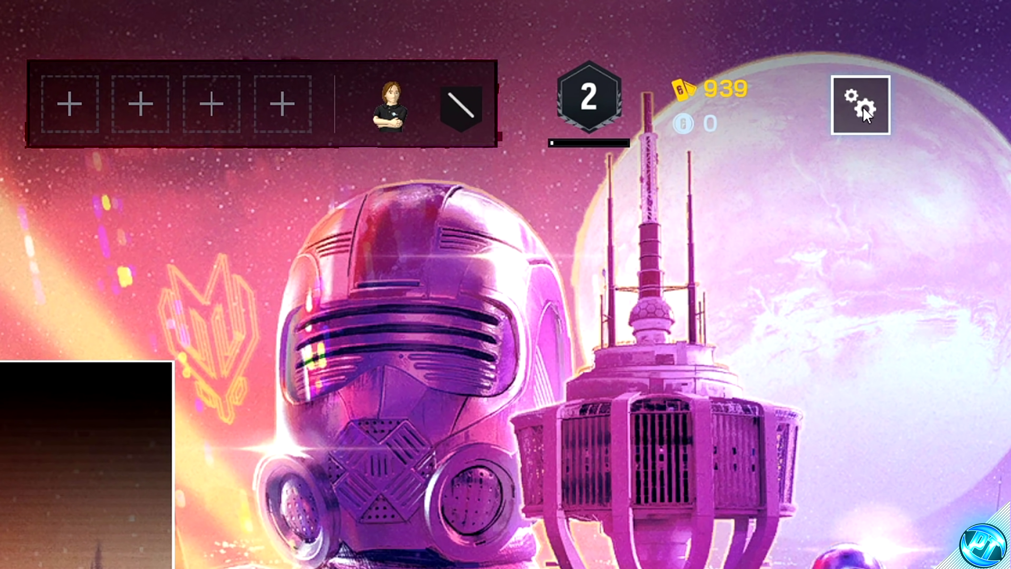
In Rainbow Six Siege, open the options and examine the display settings through to Field of View and Calibration.
click(866, 116)
click(355, 198)
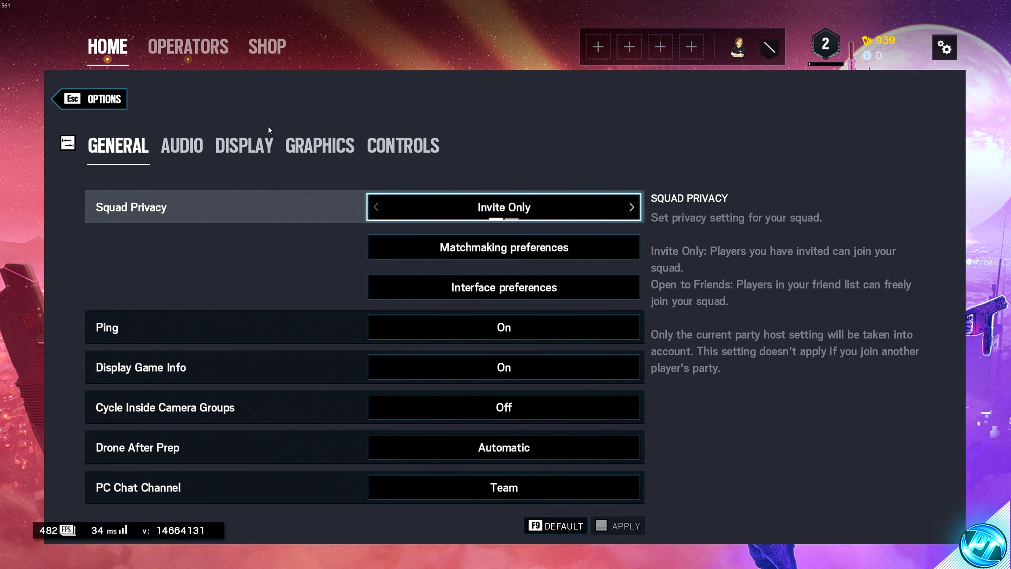
click(228, 145)
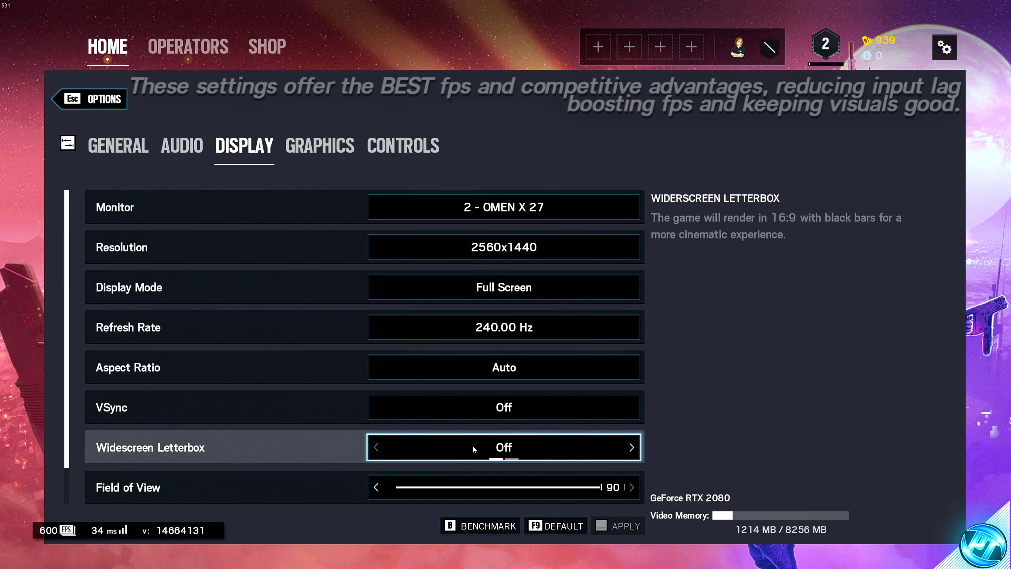
scroll(498, 456, down, 1)
drag(498, 456, 403, 454)
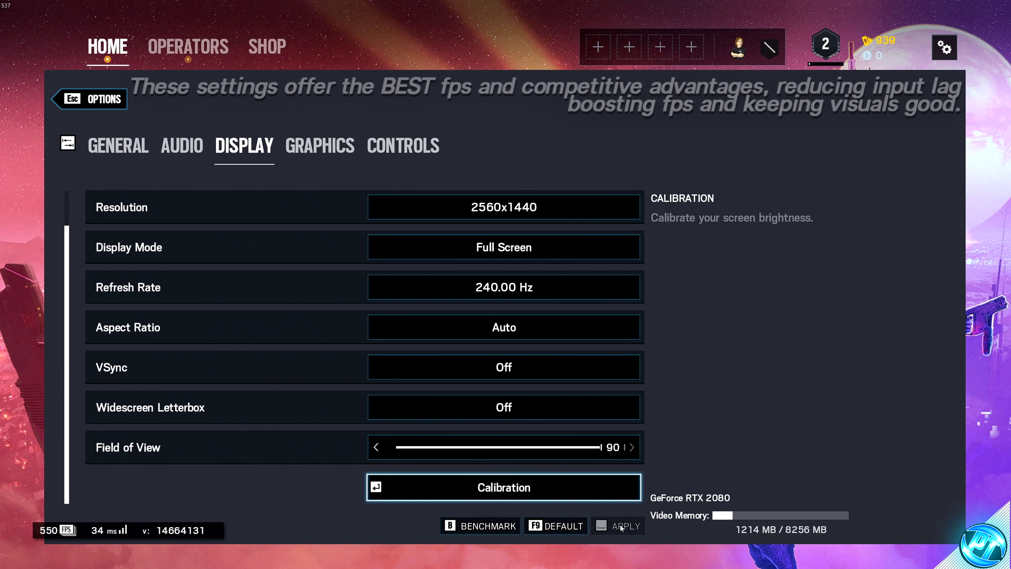
In the graphics settings, try Anisotropic 16X texture filtering and Low shadow quality, restoring each to Anisotropic 8X and Medium.
click(332, 153)
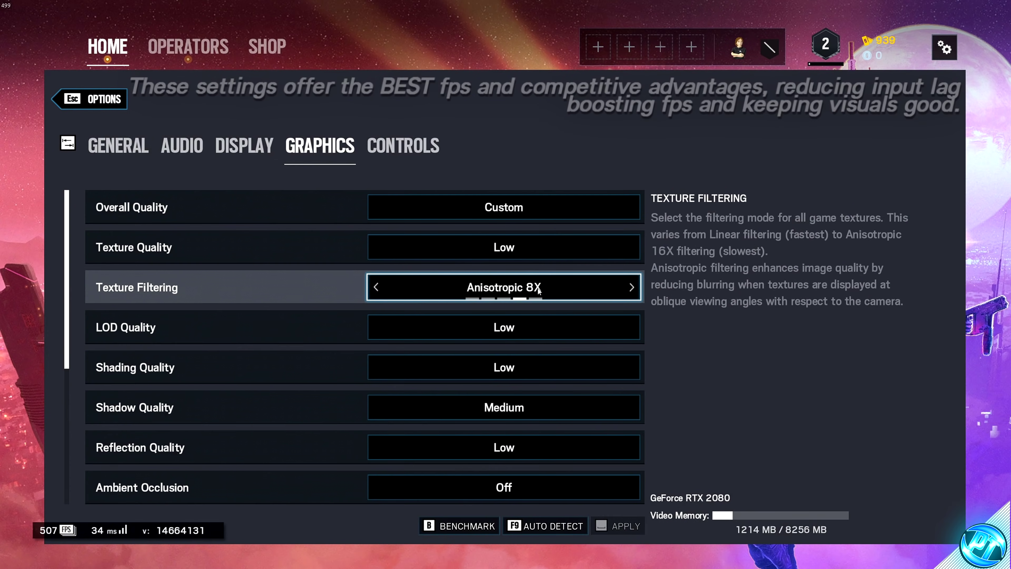
click(576, 293)
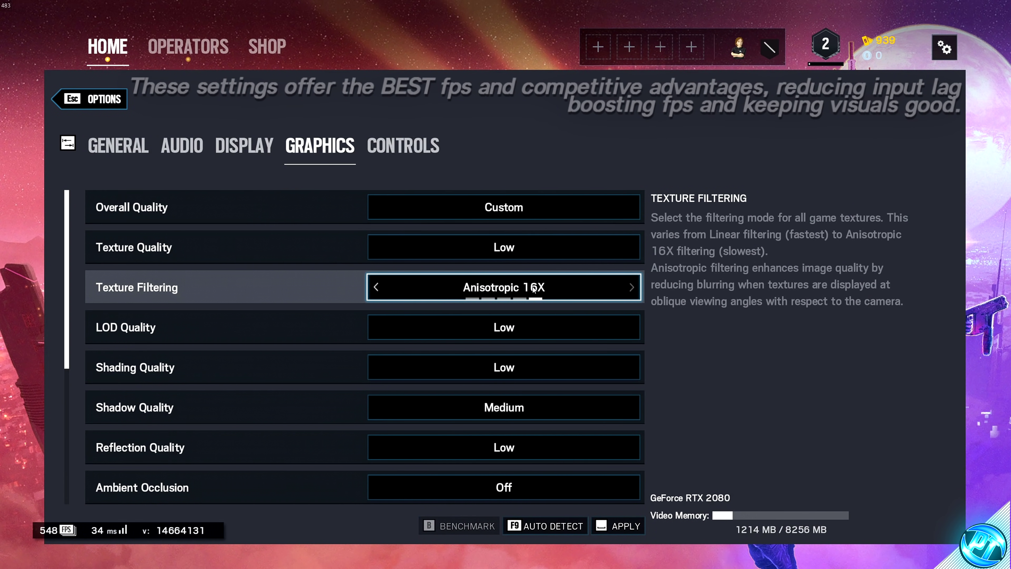
click(521, 298)
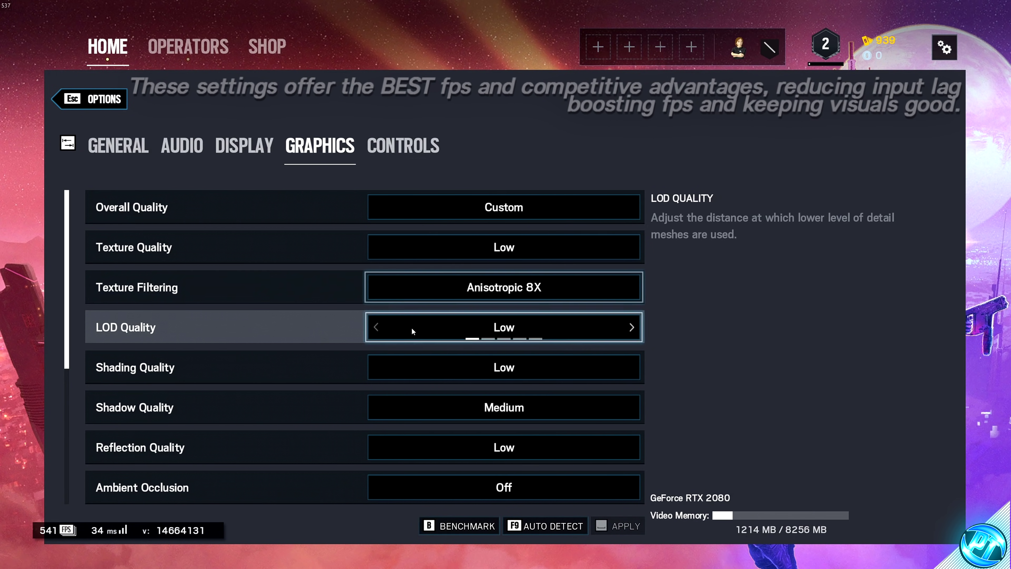
click(376, 407)
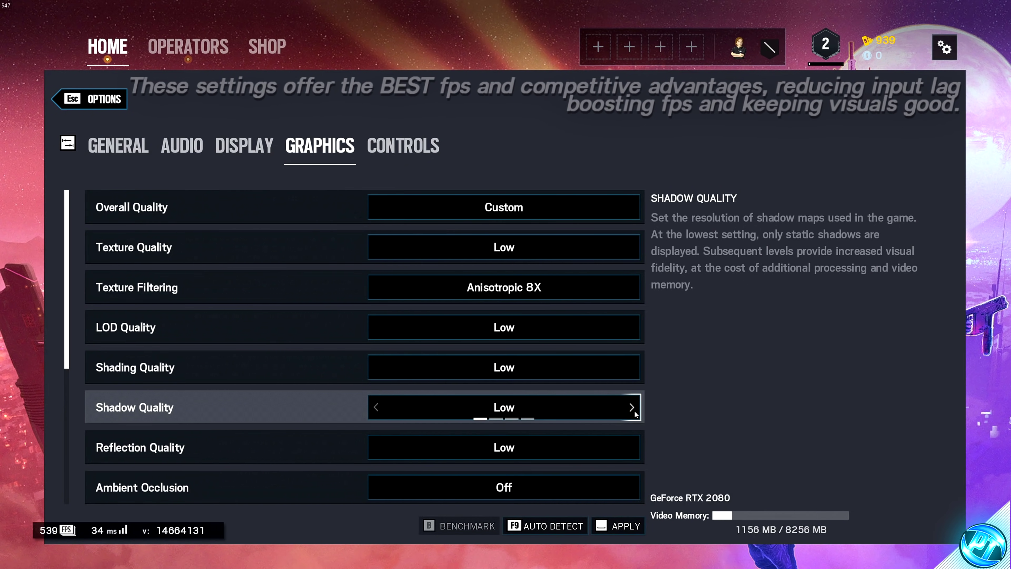
click(633, 410)
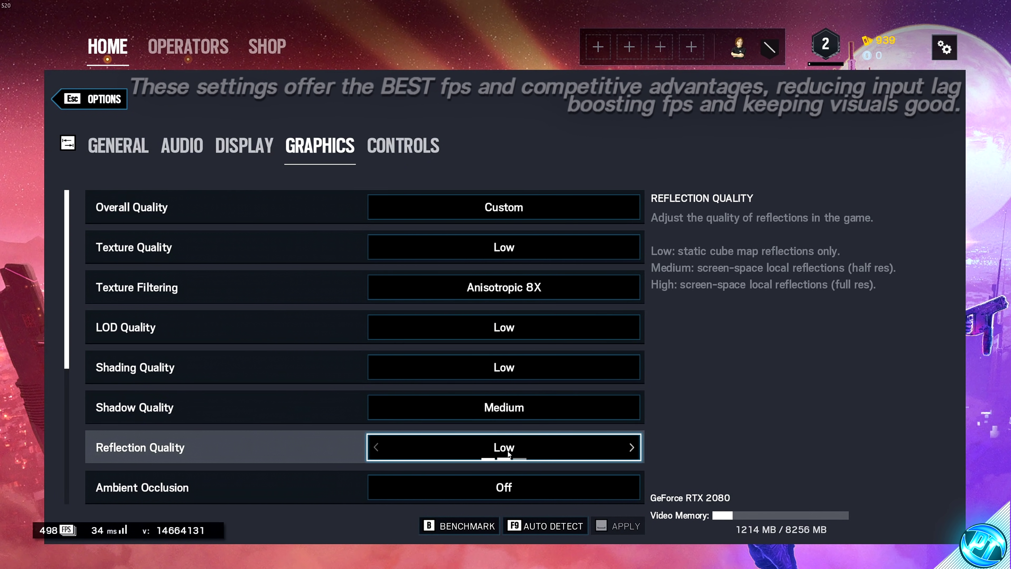
Try turning Anti-Aliasing off in the graphics settings and set it back to T-AA.
scroll(509, 454, down, 2)
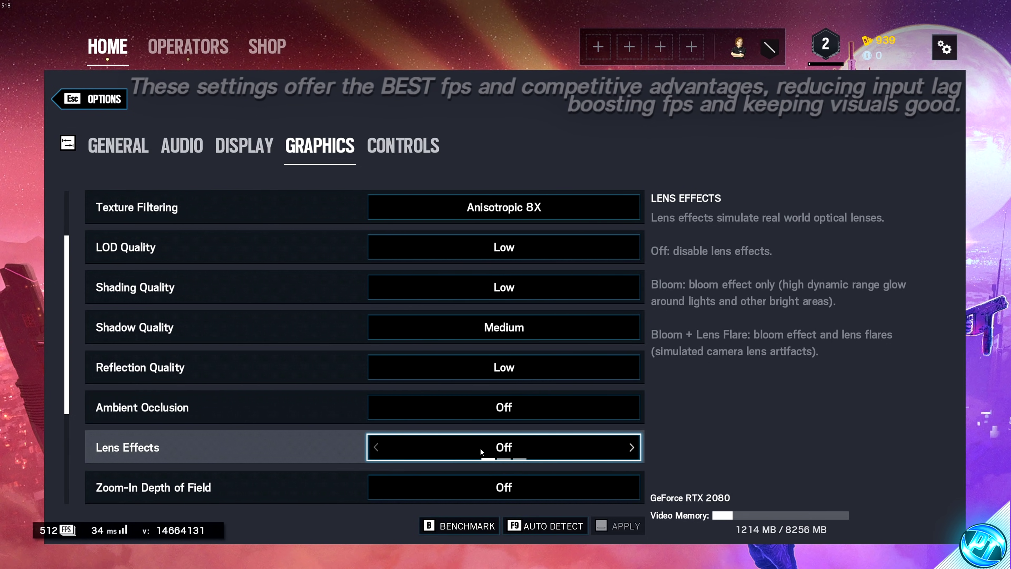
scroll(487, 486, down, 4)
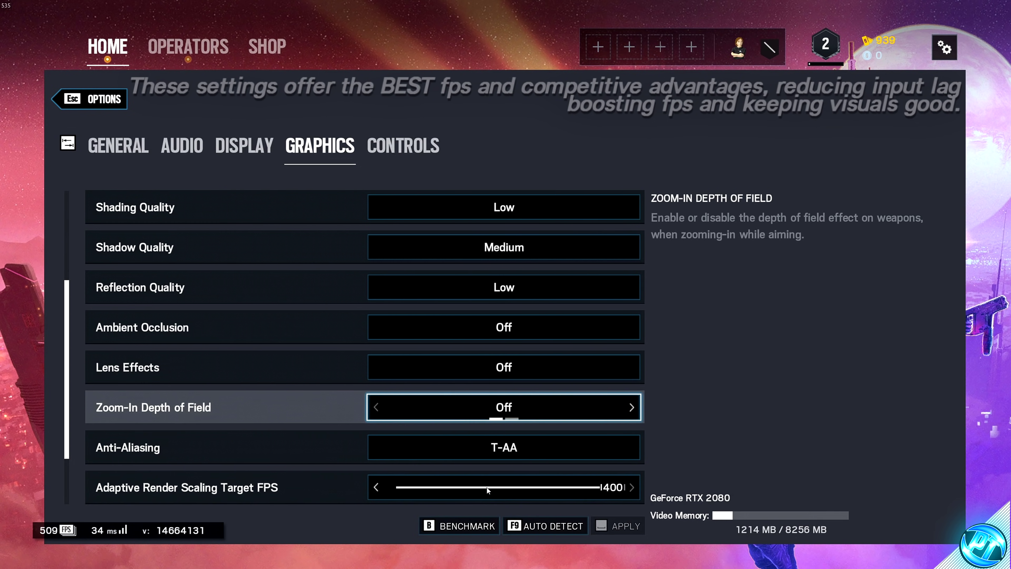
click(632, 367)
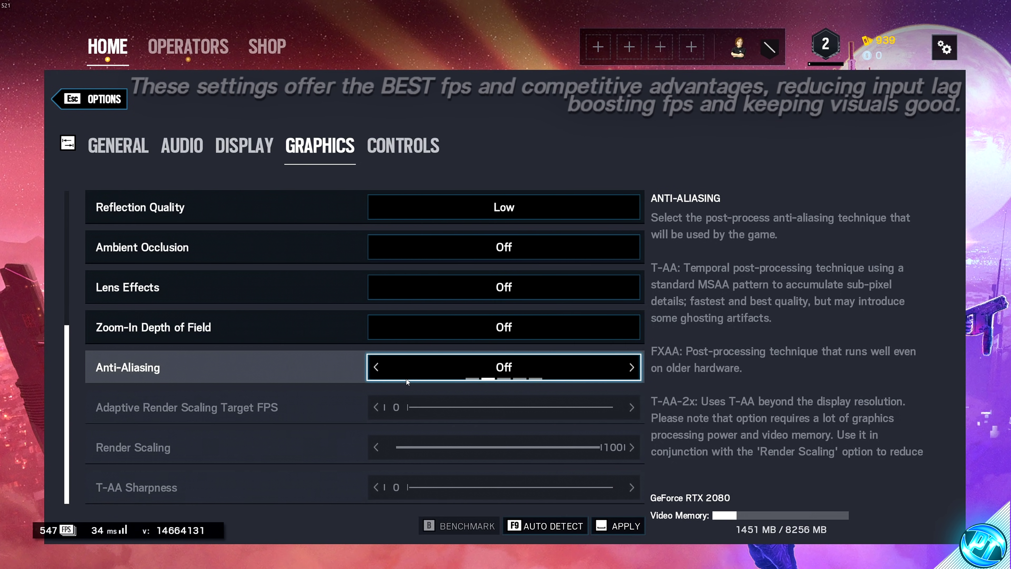
click(377, 370)
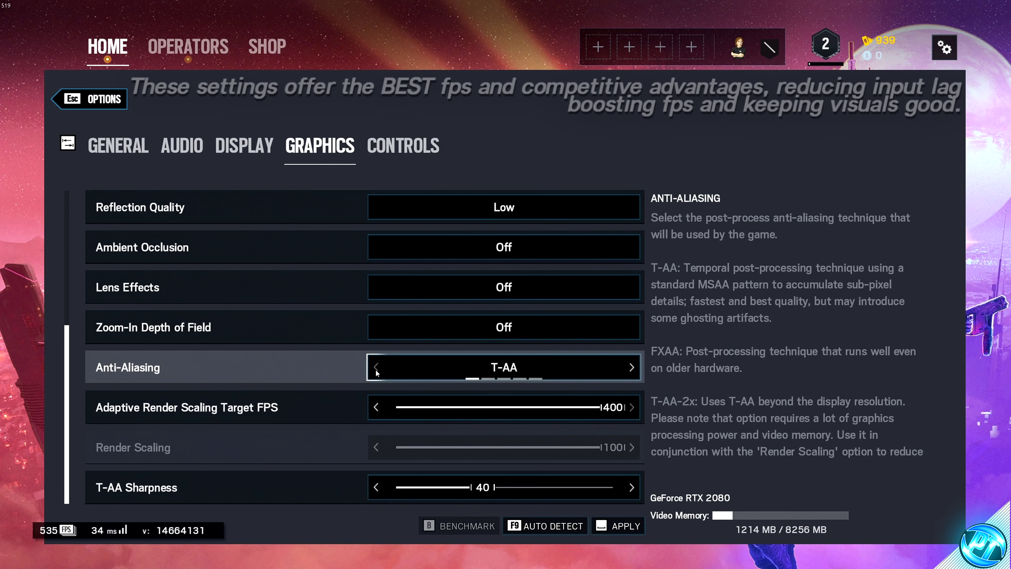